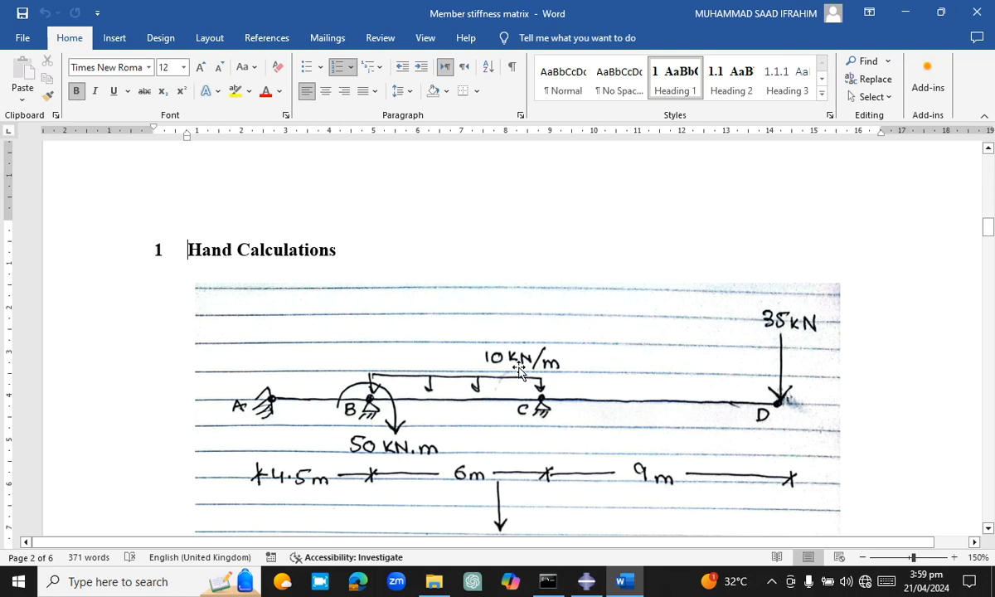
Switch to Abaqus/CAE and create a 2D planar deformable wire part with an approximate size of 20
{"action": "mouse_move", "coordinate": [587, 581]}
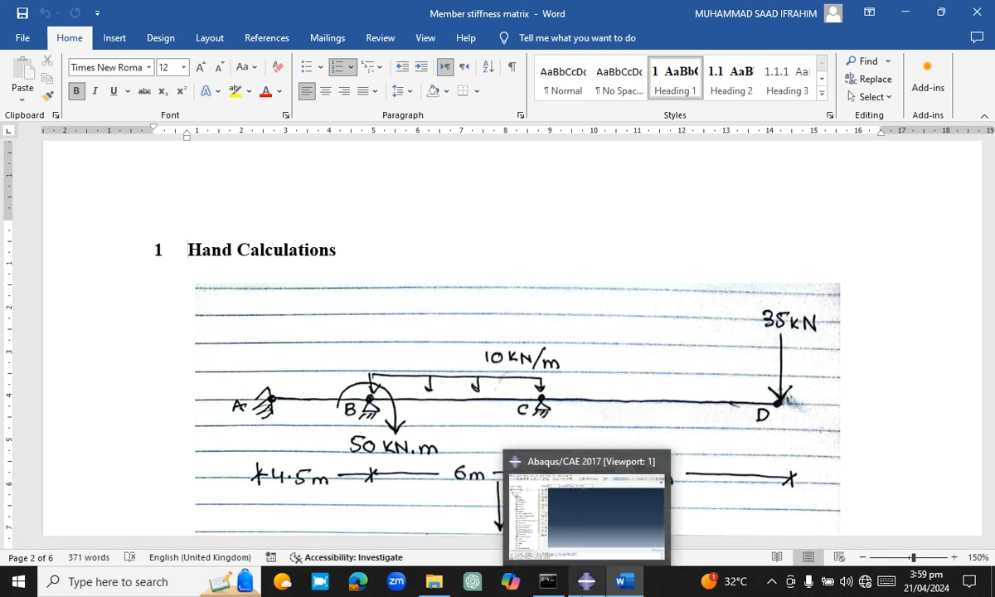
{"action": "left_click", "coordinate": [586, 581]}
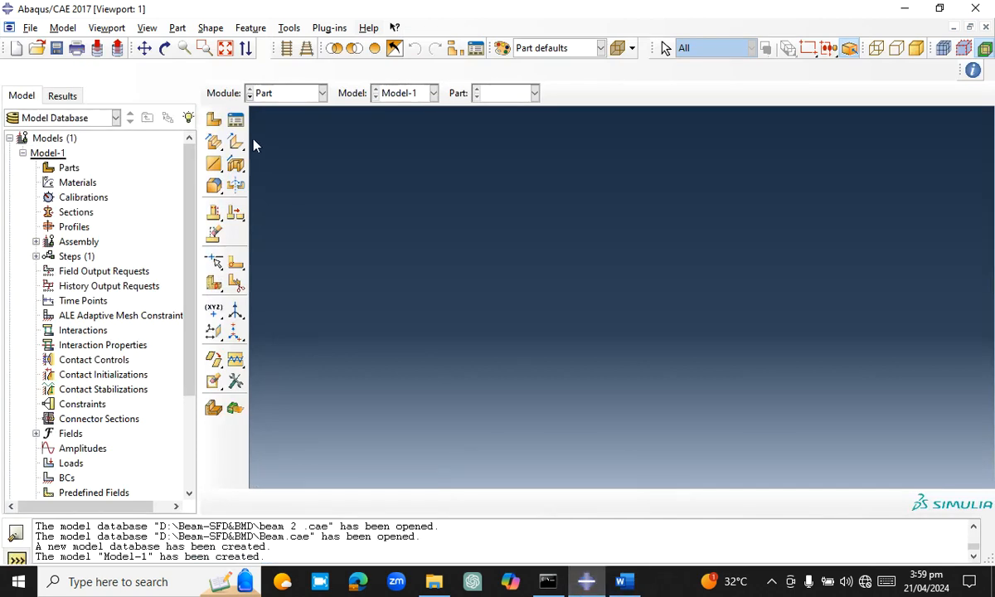
{"action": "left_click", "coordinate": [210, 121]}
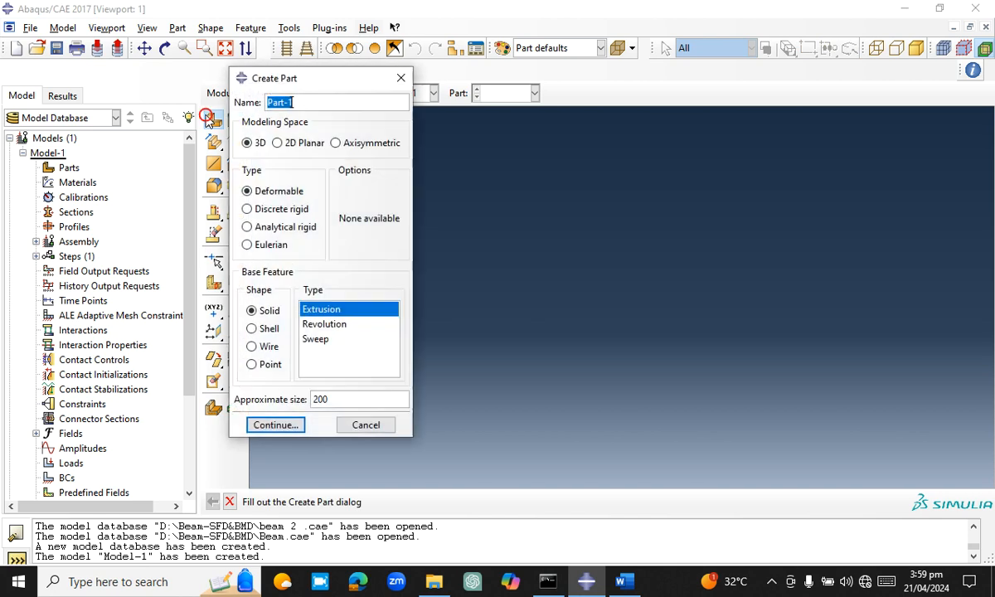
{"action": "left_click", "coordinate": [311, 146]}
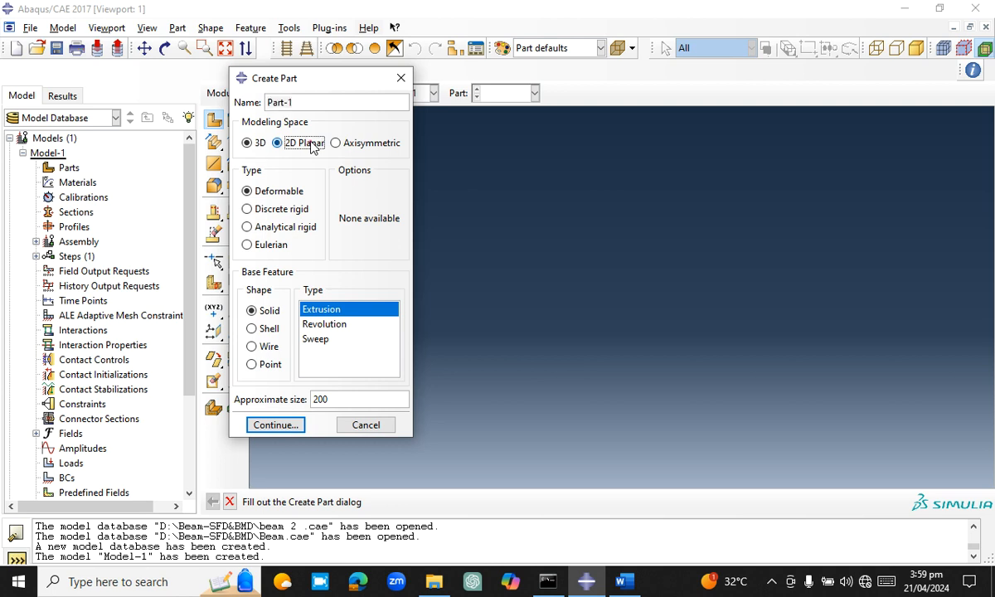
{"action": "left_click", "coordinate": [258, 313]}
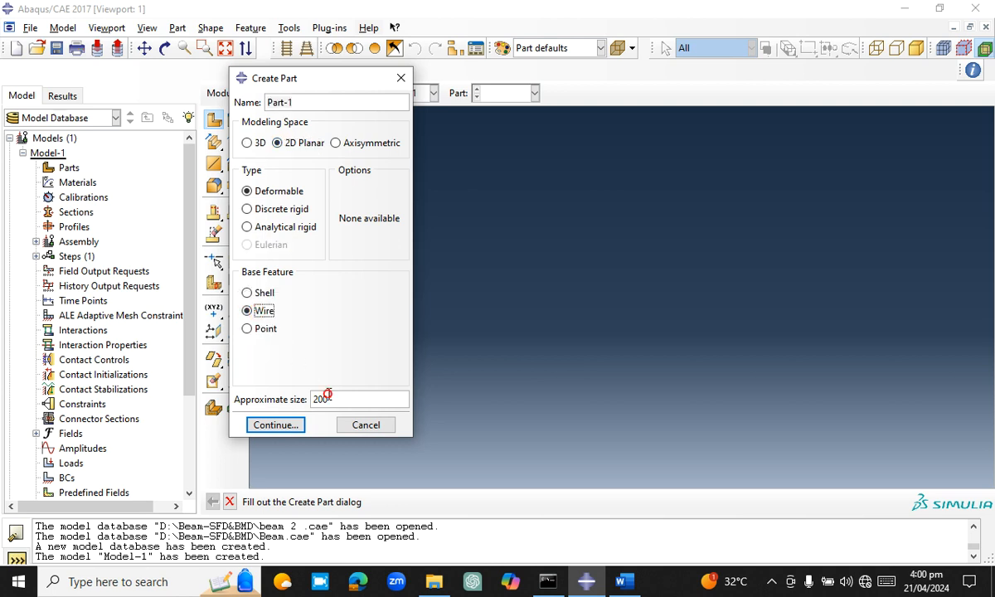
{"action": "left_click_drag", "start_coordinate": [323, 398], "coordinate": [304, 398]}
{"action": "type", "text": "20"}
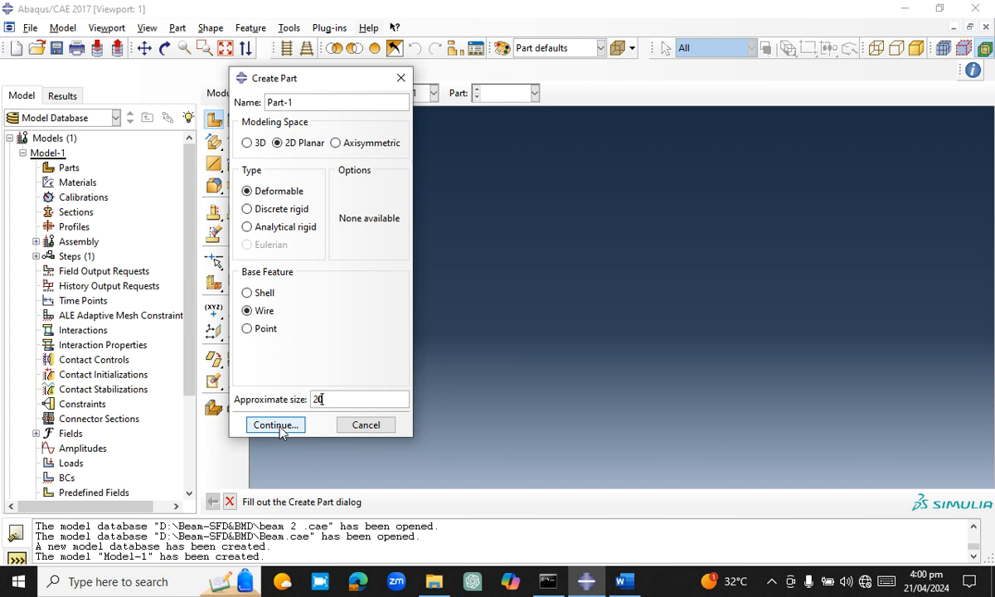
{"action": "left_click", "coordinate": [277, 425]}
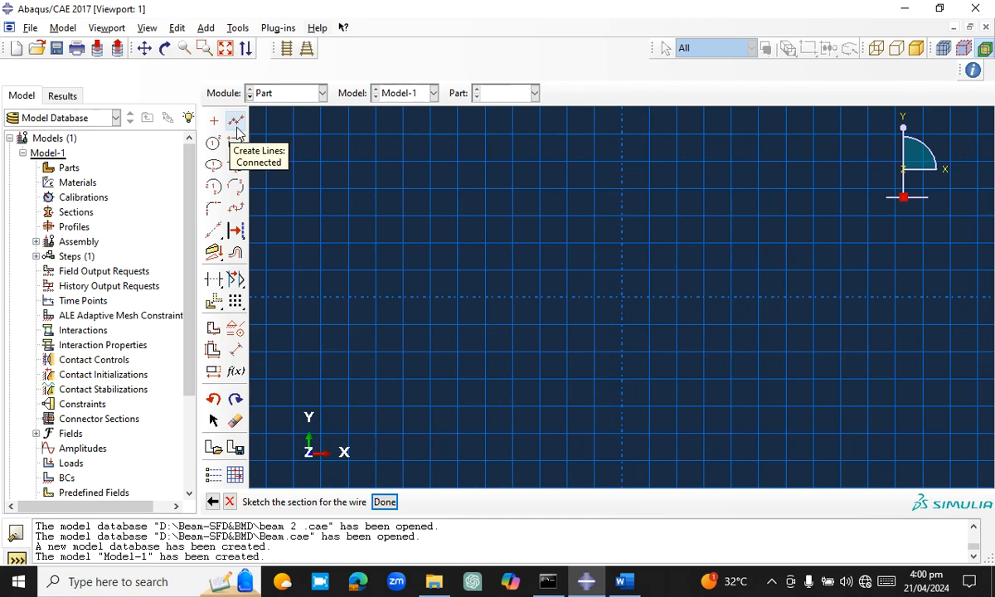
Sketch three connected horizontal lines along the X axis from x = -6.5, about 2.75, 3.25 and 3.63 long
{"action": "left_click", "coordinate": [237, 126]}
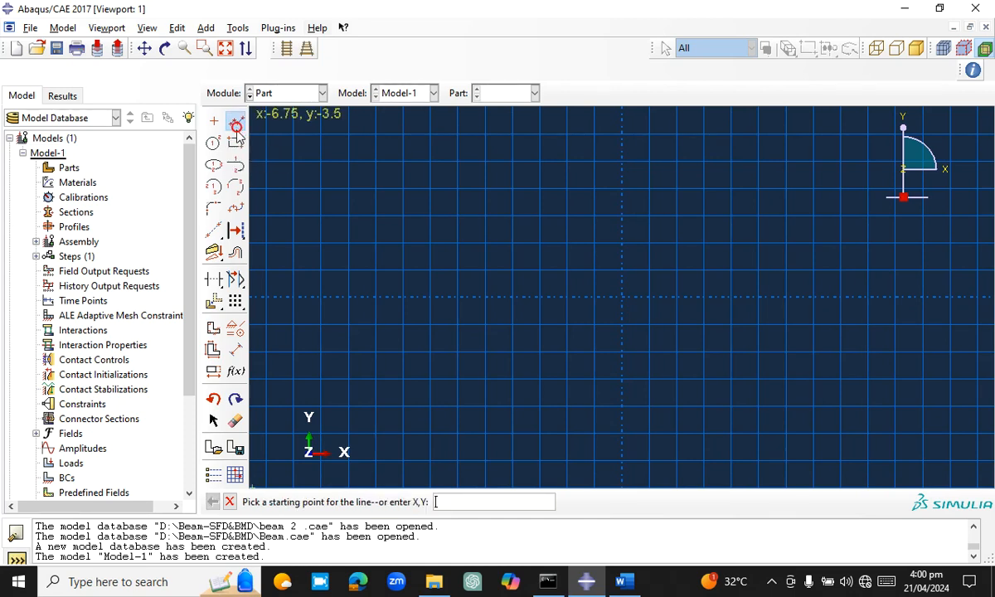
{"action": "left_click", "coordinate": [266, 299]}
{"action": "left_click", "coordinate": [418, 297]}
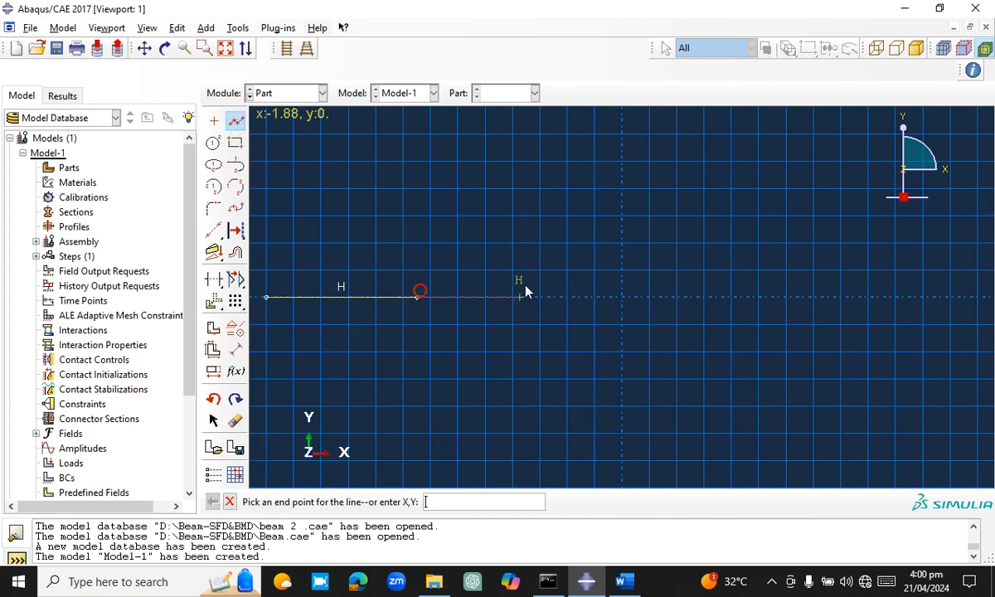
{"action": "left_click", "coordinate": [595, 298]}
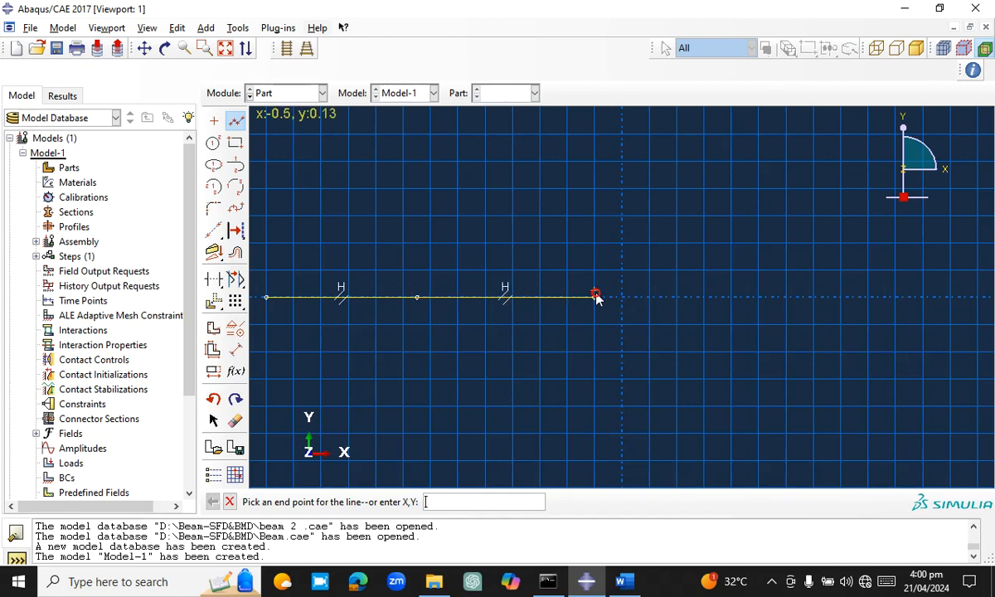
{"action": "left_click", "coordinate": [792, 298]}
{"action": "key", "text": "Escape"}
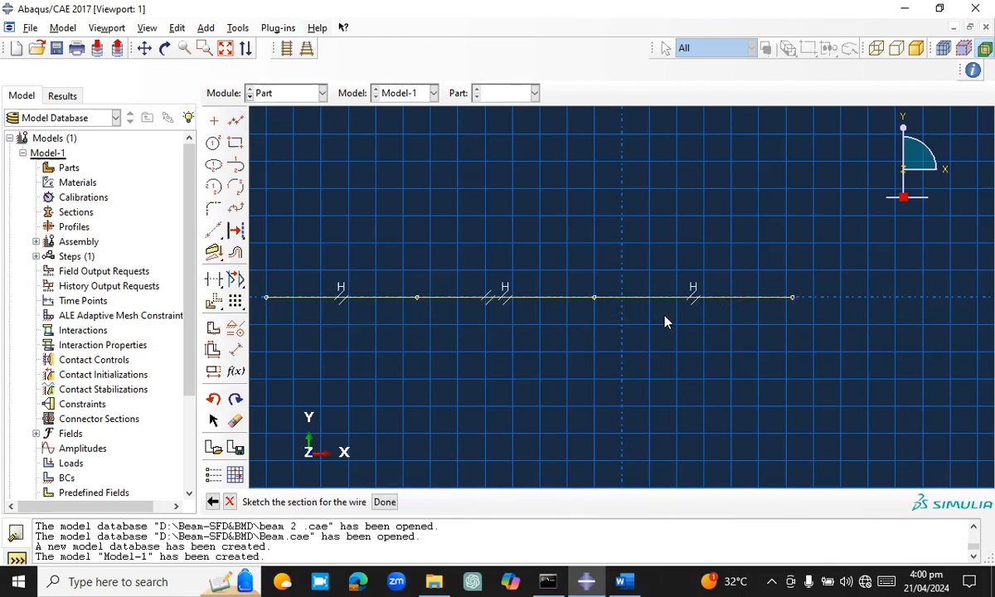
Dimension the first beam segment, at the start of the line chain, to a length of 4.5
{"action": "left_click", "coordinate": [235, 348]}
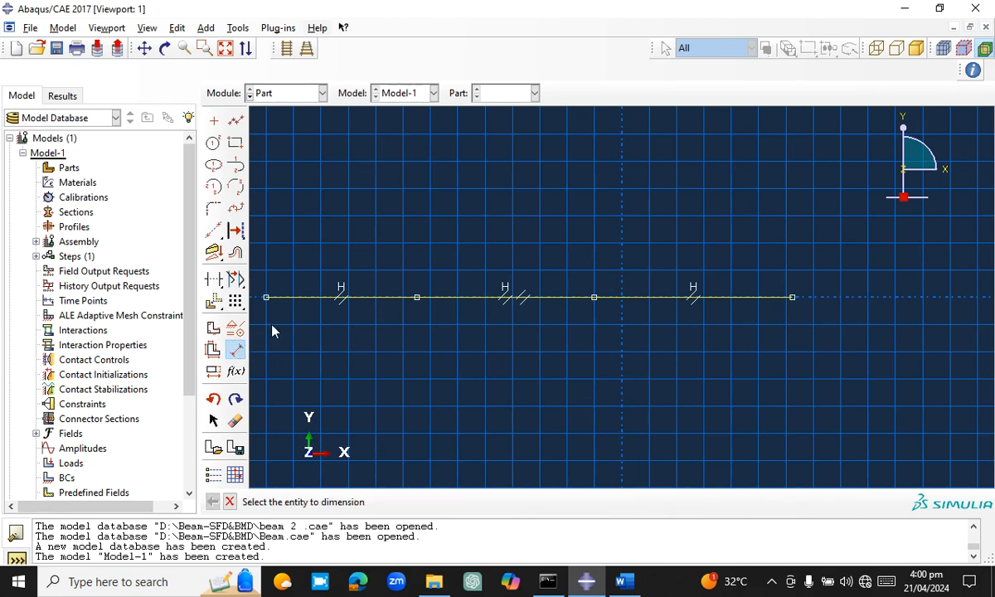
{"action": "left_click", "coordinate": [306, 302]}
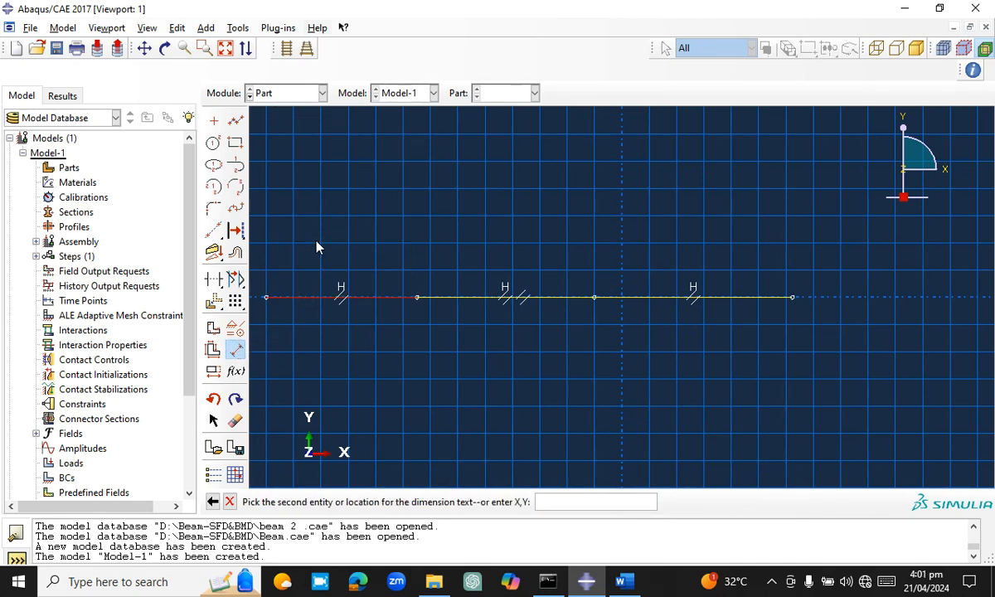
{"action": "left_click", "coordinate": [317, 246]}
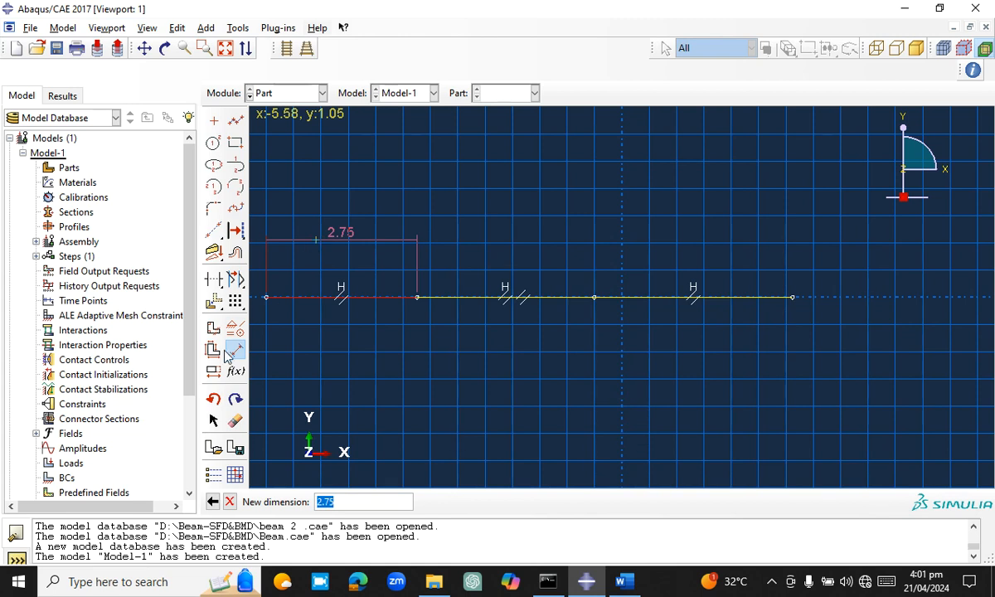
{"action": "type", "text": "4.5"}
{"action": "key", "text": "Return"}
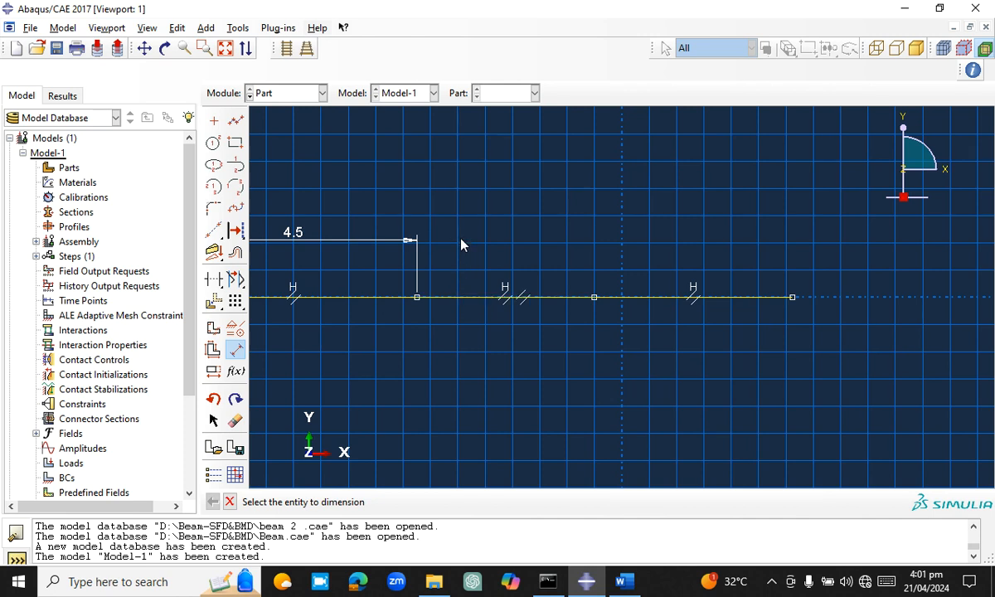
Dimension the middle beam segment to a length of 6
{"action": "left_click", "coordinate": [462, 296]}
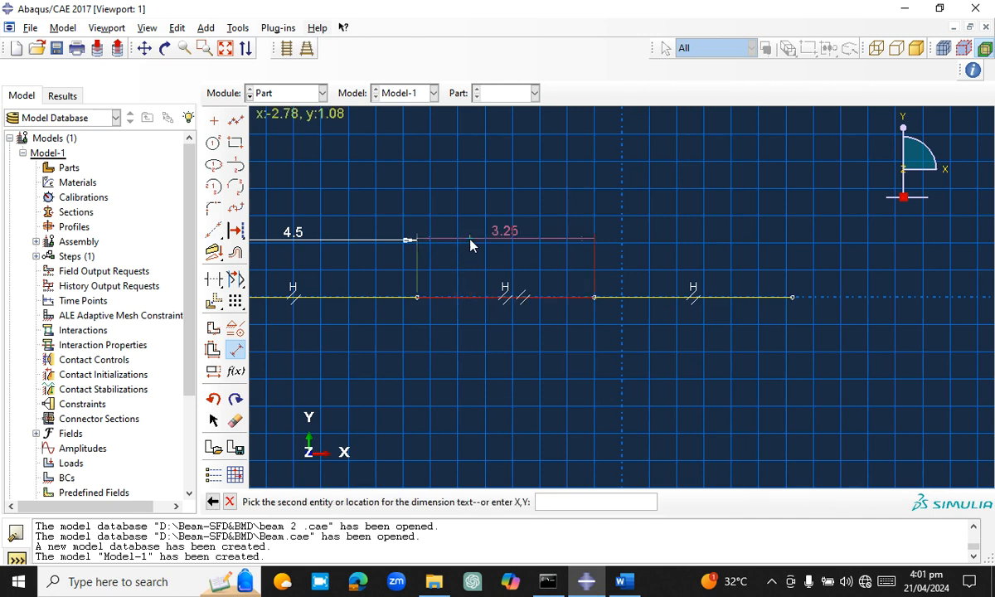
{"action": "left_click", "coordinate": [470, 242]}
{"action": "type", "text": "6"}
{"action": "key", "text": "Return"}
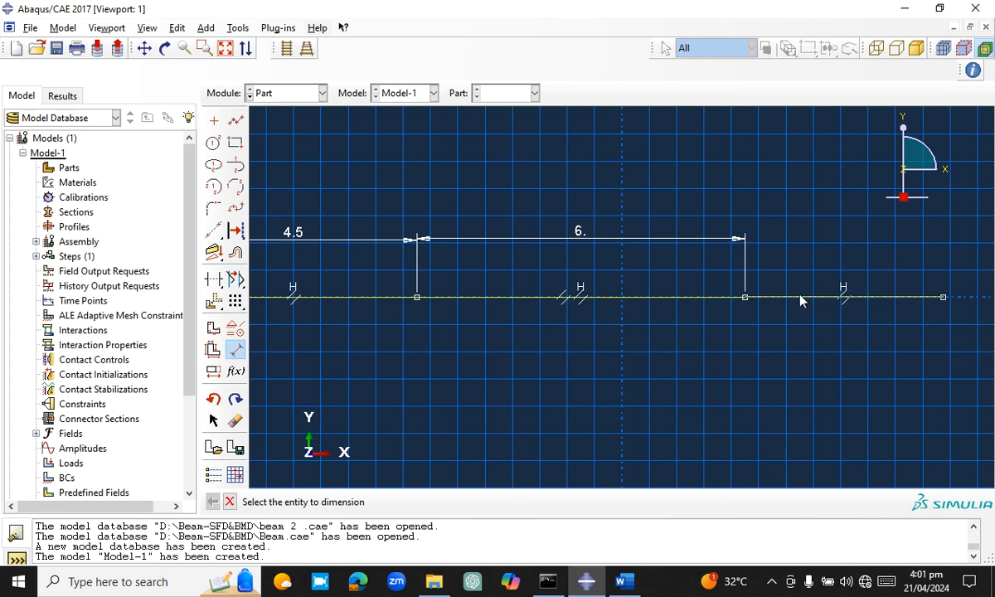
Dimension the last beam segment to a length of 9 and finish the wire sketch
{"action": "left_click", "coordinate": [800, 297]}
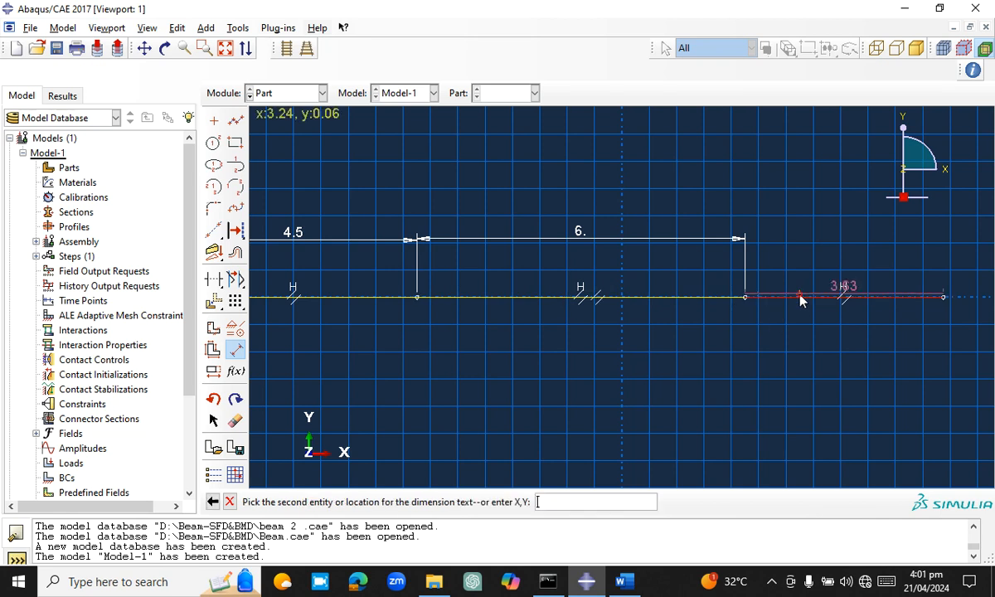
{"action": "left_click", "coordinate": [802, 249]}
{"action": "type", "text": "9"}
{"action": "key", "text": "Return"}
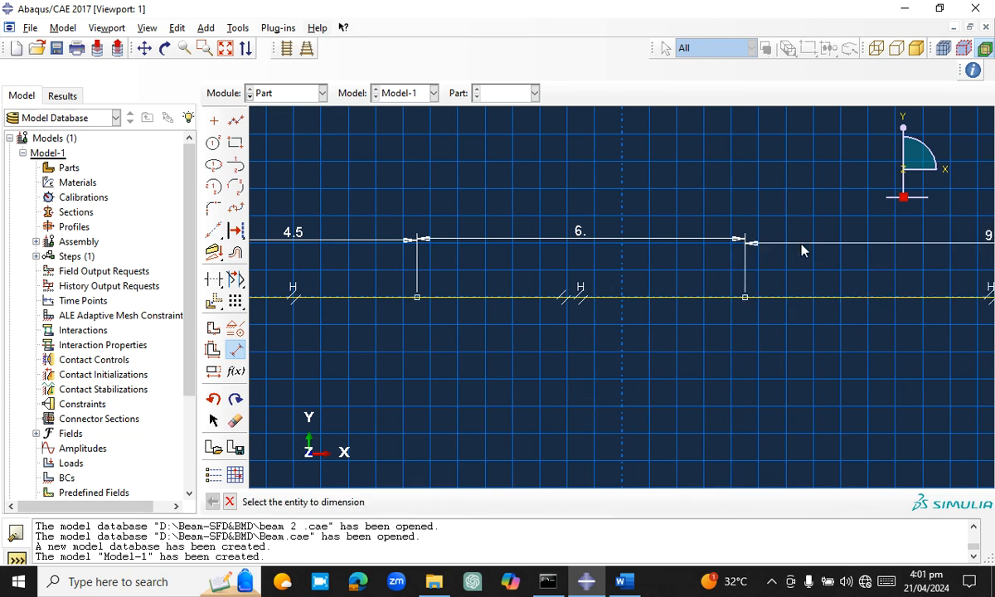
{"action": "left_click", "coordinate": [226, 50]}
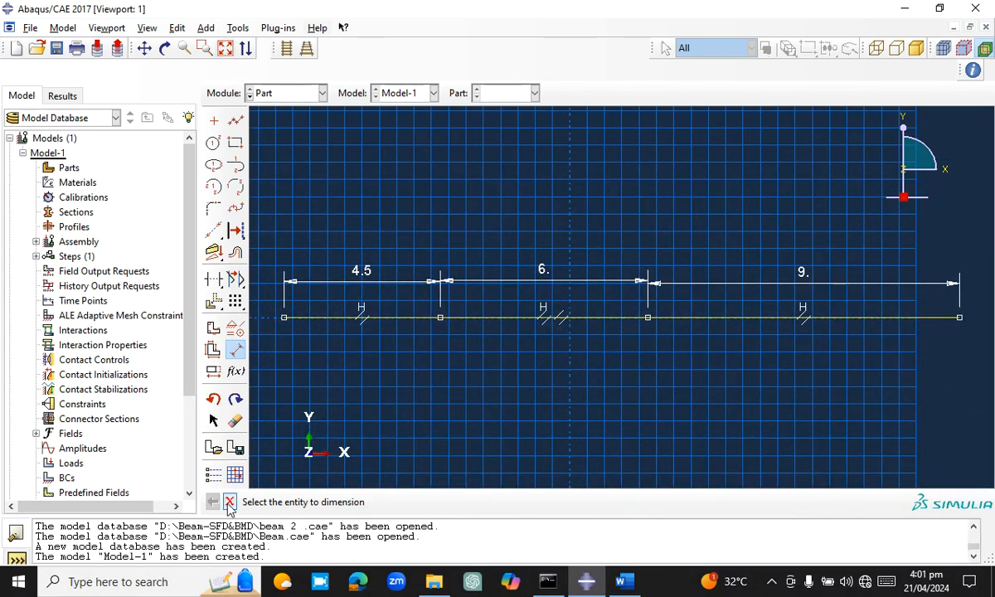
{"action": "key", "text": "Escape"}
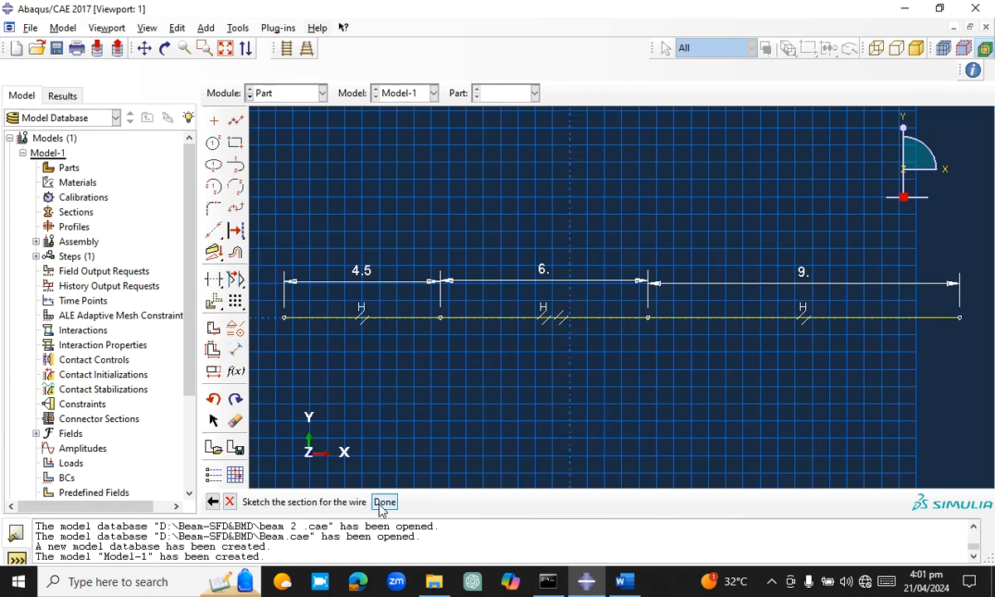
{"action": "left_click", "coordinate": [382, 502]}
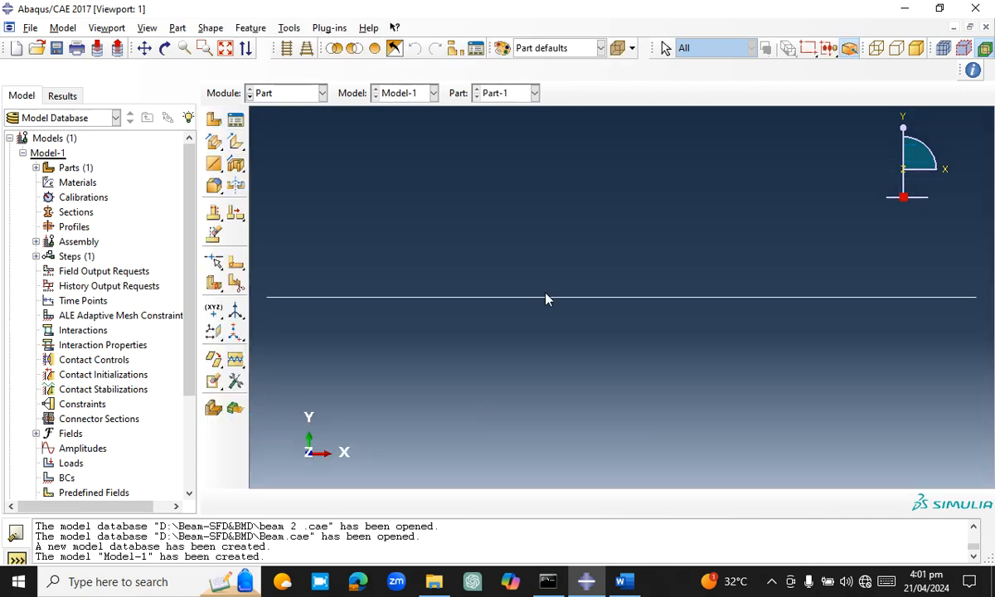
Switch to the Property module and start a new material named Steel
{"action": "left_click", "coordinate": [321, 96]}
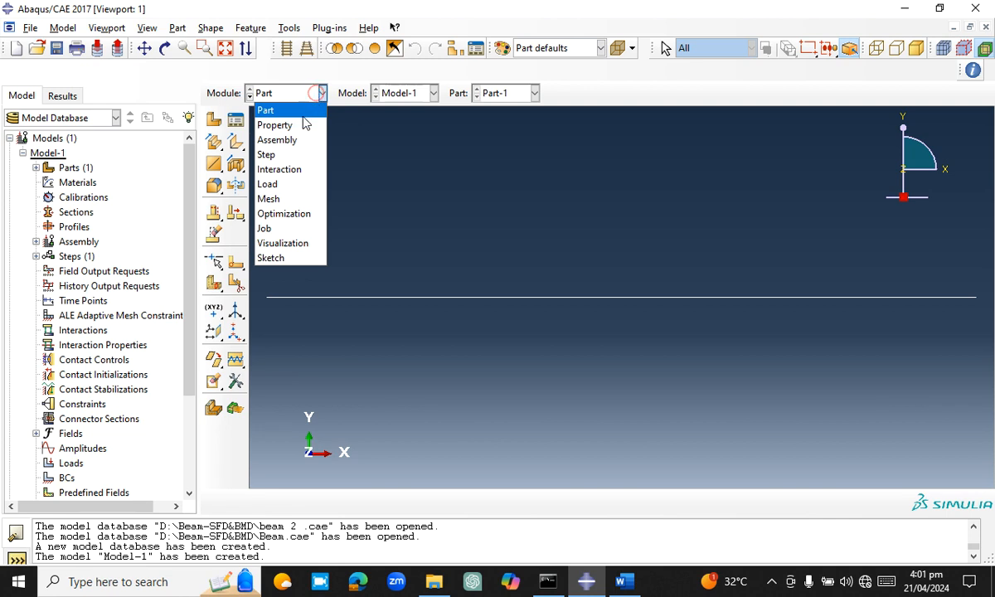
{"action": "left_click", "coordinate": [300, 126]}
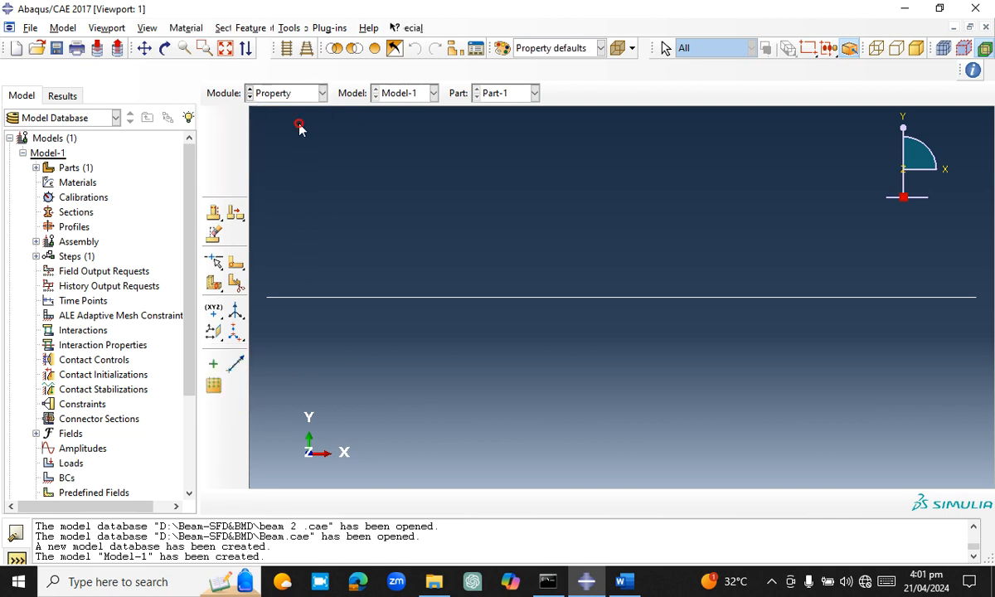
{"action": "left_click", "coordinate": [236, 122]}
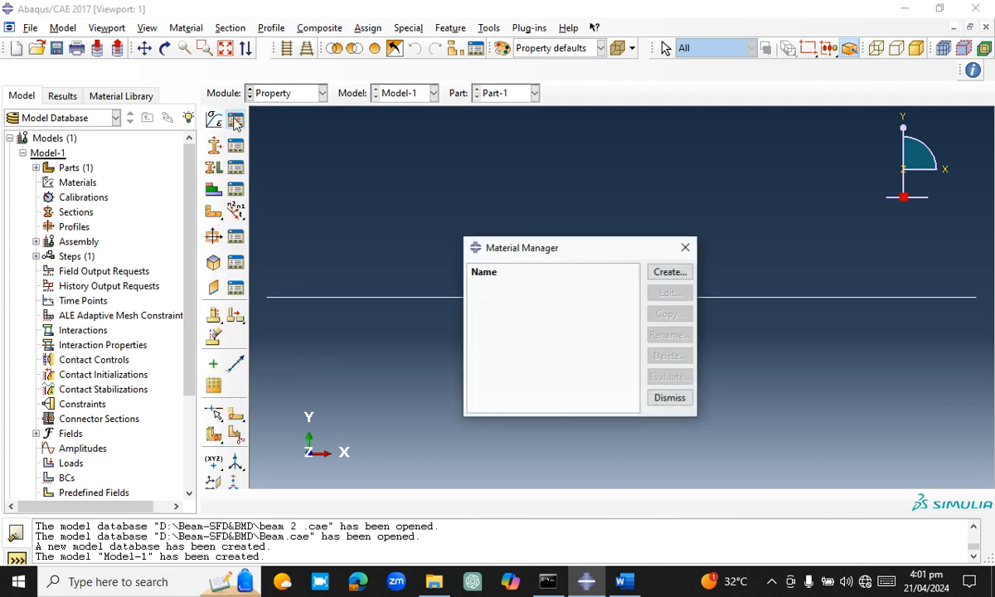
{"action": "left_click", "coordinate": [662, 274]}
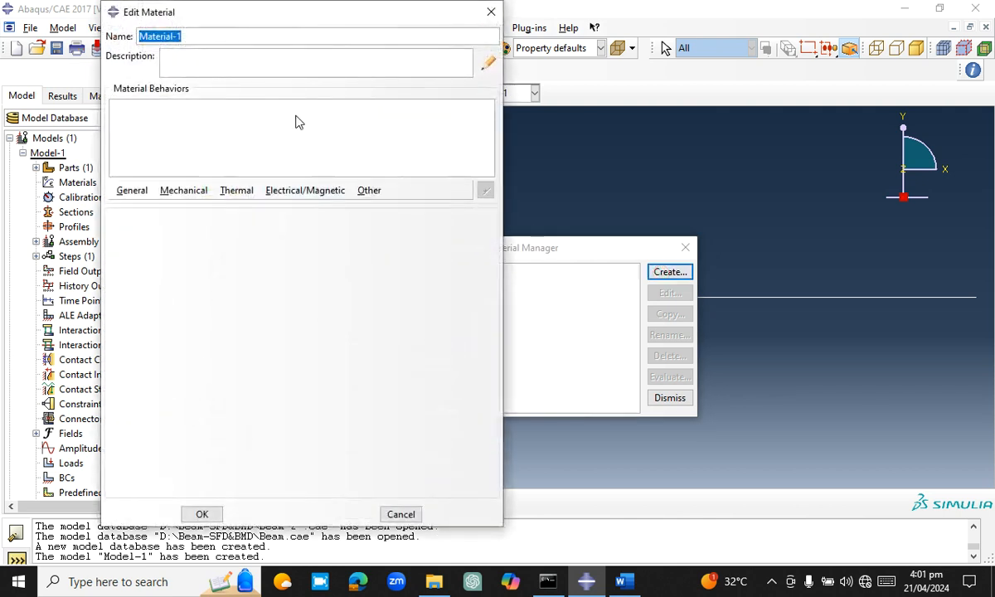
{"action": "type", "text": "Steel"}
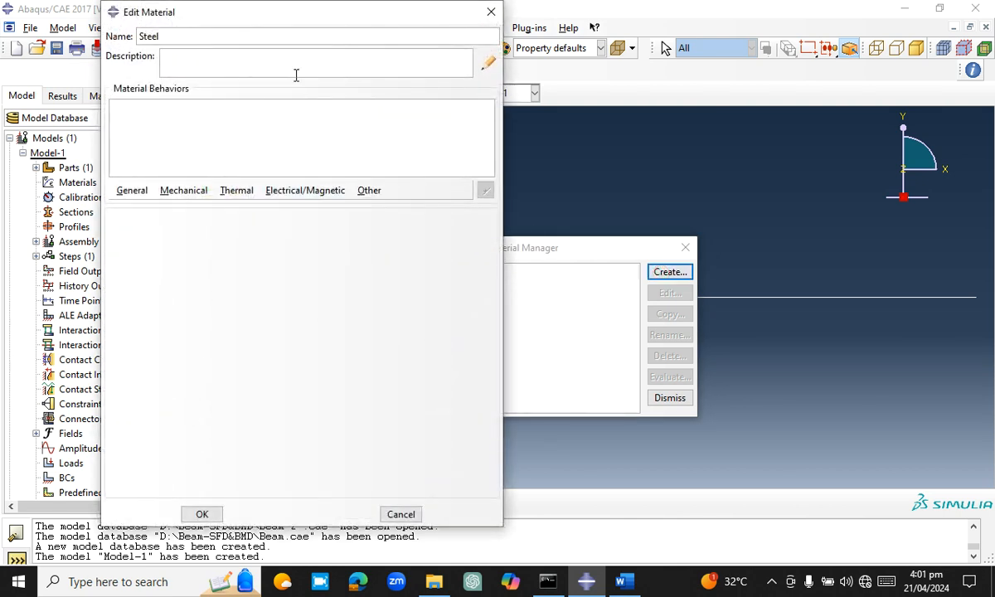
Add a uniform mass density of 7800 to the Steel material
{"action": "left_click", "coordinate": [138, 190]}
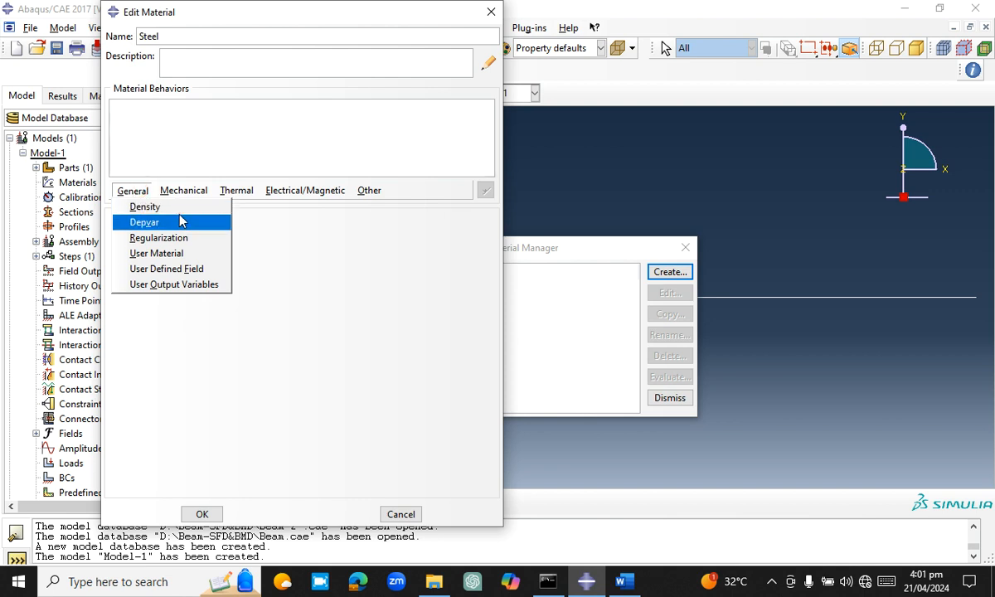
{"action": "left_click", "coordinate": [144, 205]}
{"action": "left_click", "coordinate": [190, 347]}
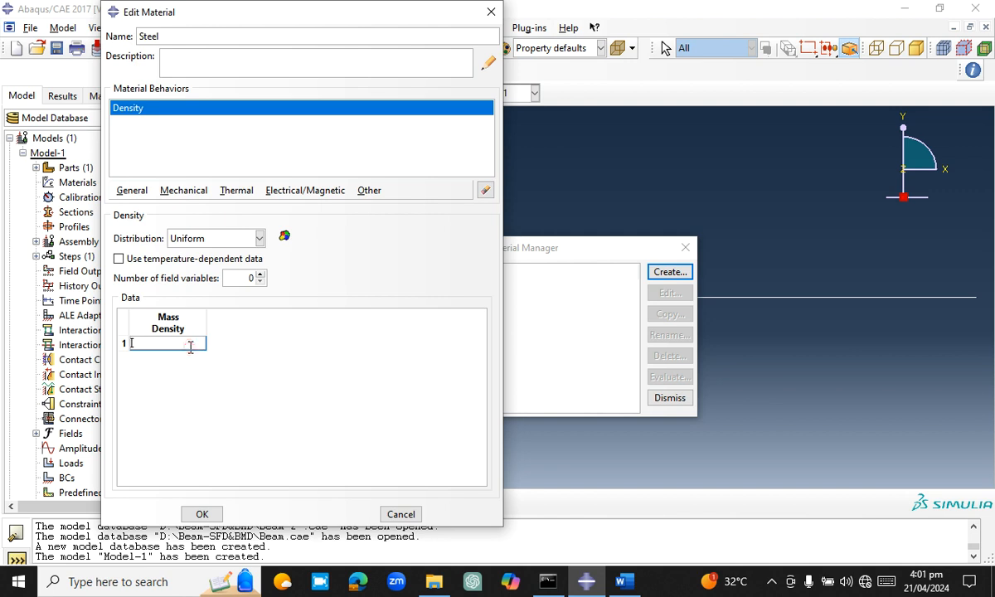
{"action": "type", "text": "7800"}
Add isotropic elasticity to the Steel material with Young's modulus 200e9 and Poisson's ratio 0.3
{"action": "left_click", "coordinate": [166, 193]}
{"action": "mouse_move", "coordinate": [202, 212]}
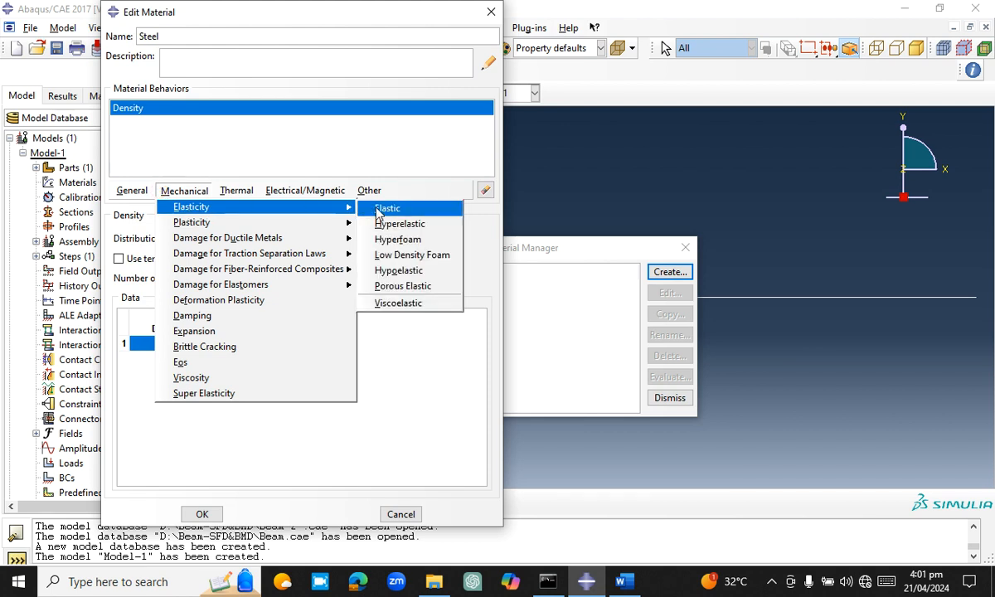
{"action": "left_click", "coordinate": [383, 208]}
{"action": "left_click", "coordinate": [199, 403]}
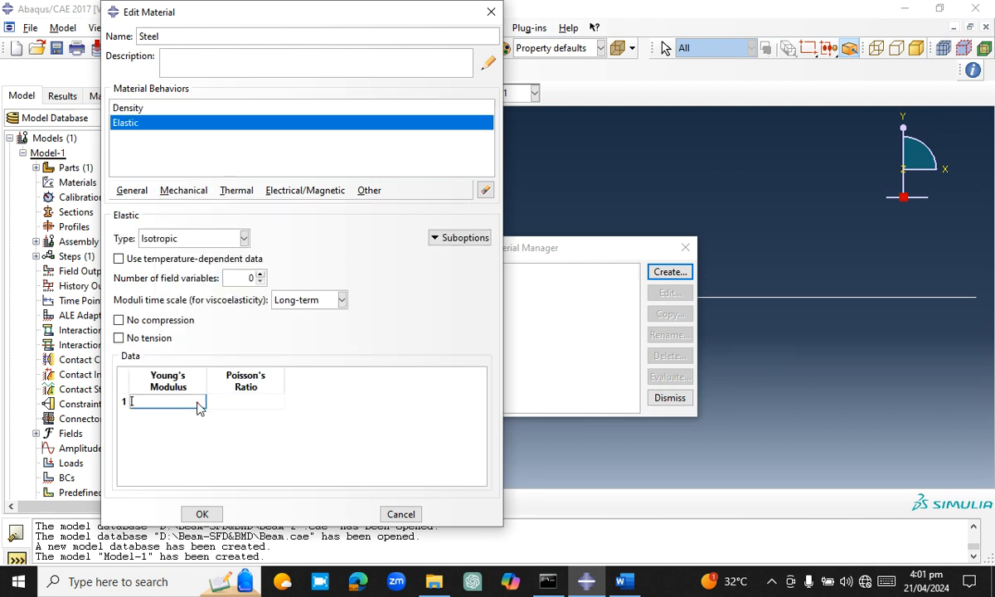
{"action": "type", "text": "200e9"}
{"action": "left_click", "coordinate": [239, 401]}
{"action": "type", "text": "0."}
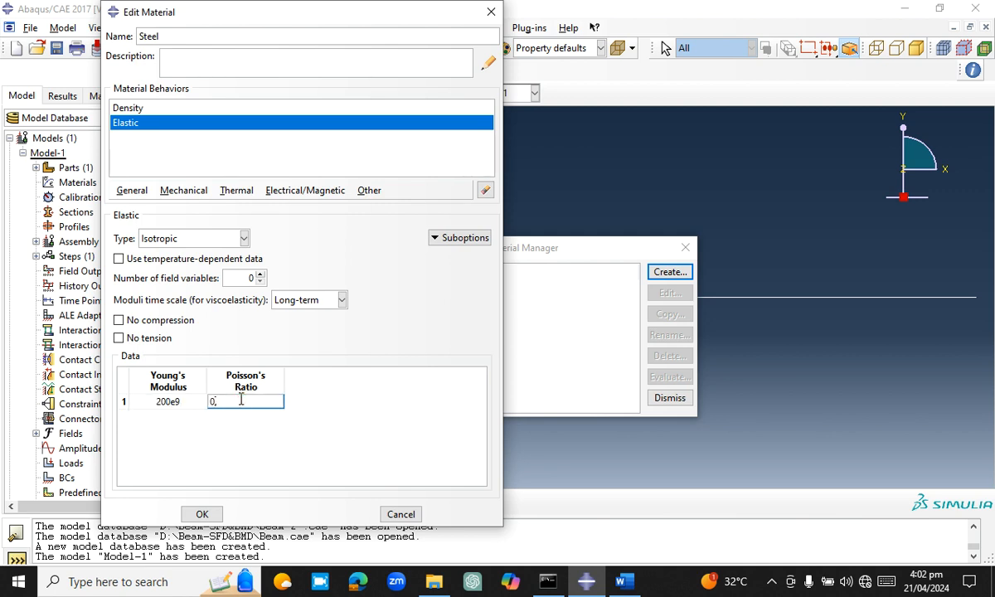
{"action": "type", "text": "3"}
Correct the material's name to a valid Steel, save the material and close the Material Manager
{"action": "left_click", "coordinate": [202, 514]}
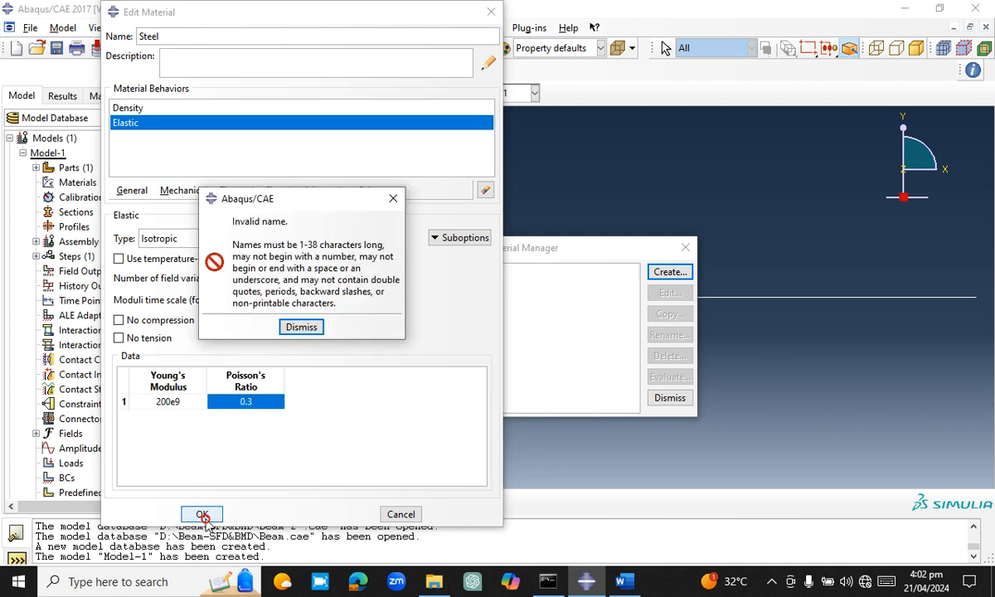
{"action": "left_click", "coordinate": [302, 326]}
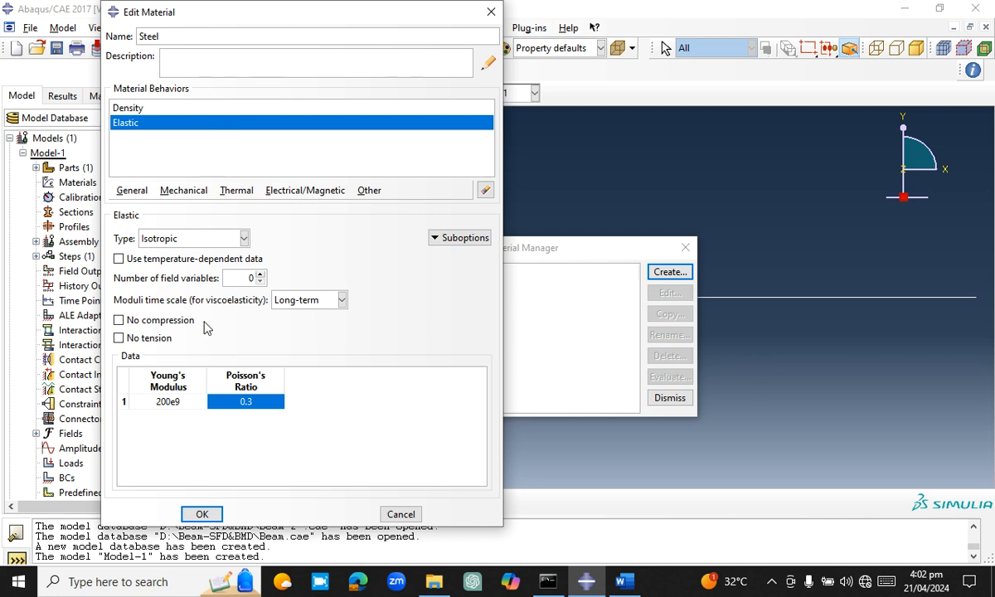
{"action": "left_click", "coordinate": [203, 514]}
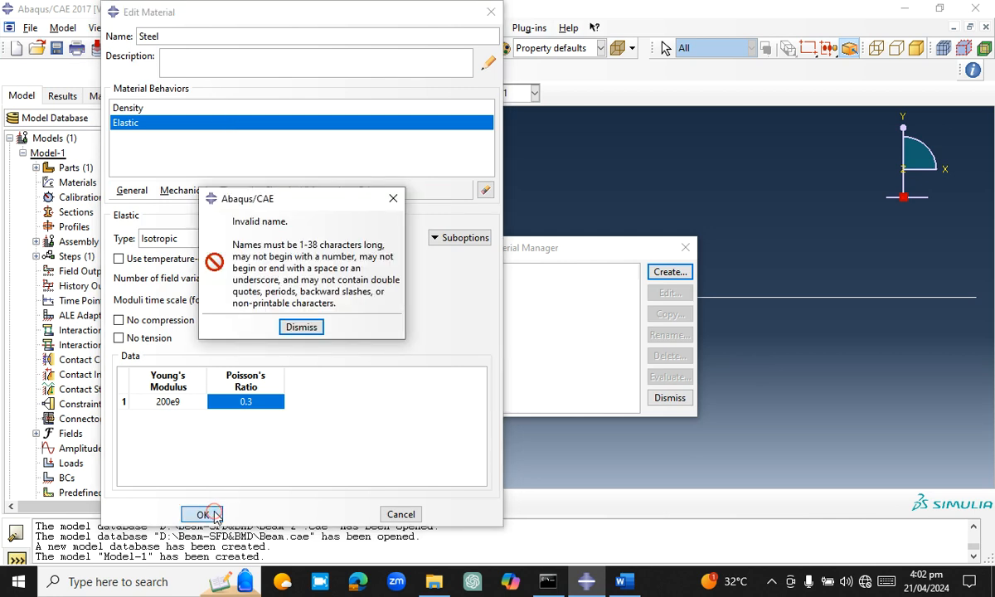
{"action": "left_click", "coordinate": [300, 327]}
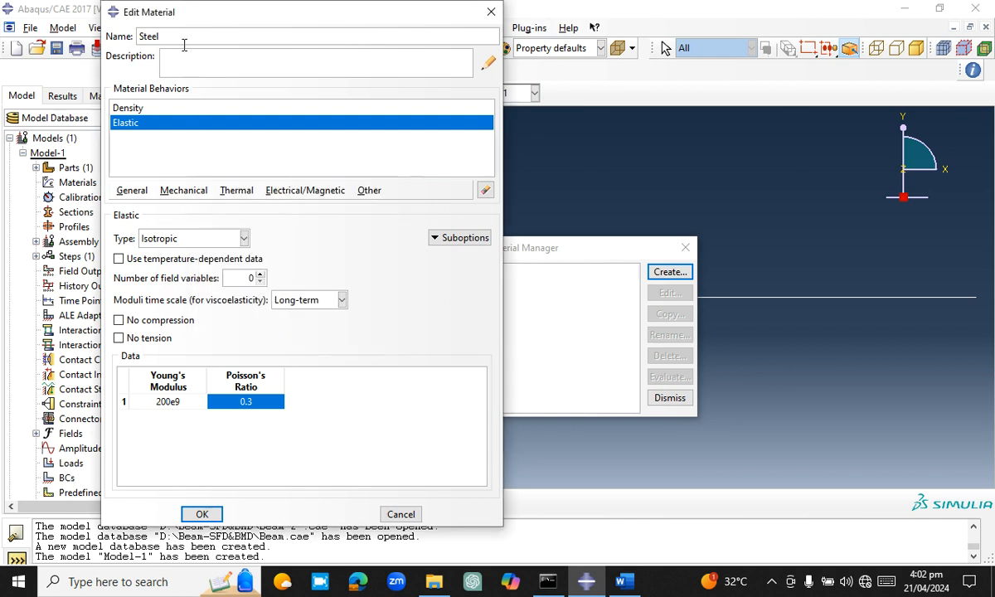
{"action": "left_click", "coordinate": [185, 36]}
{"action": "left_click", "coordinate": [201, 514]}
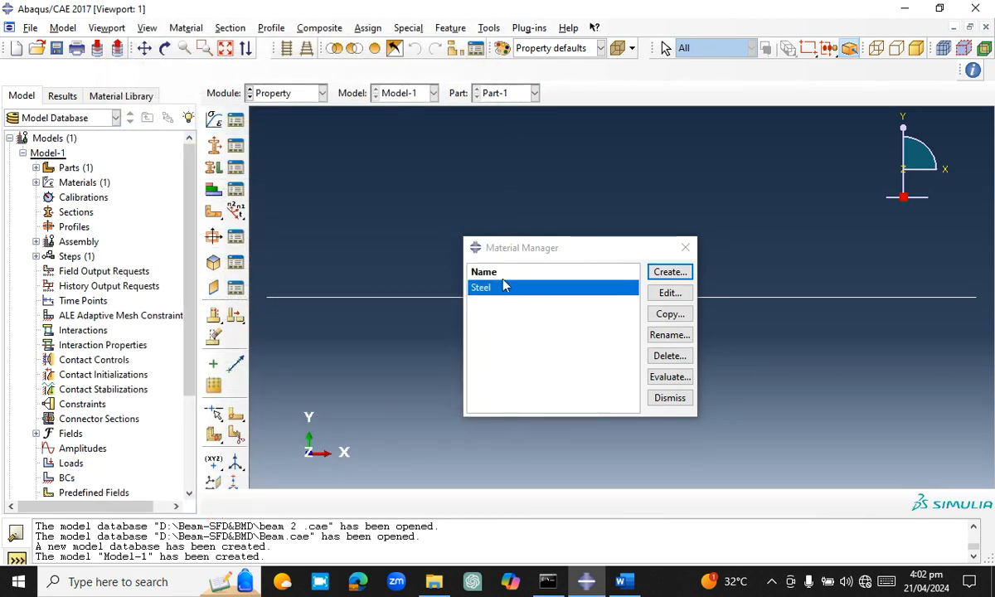
{"action": "left_click", "coordinate": [687, 249]}
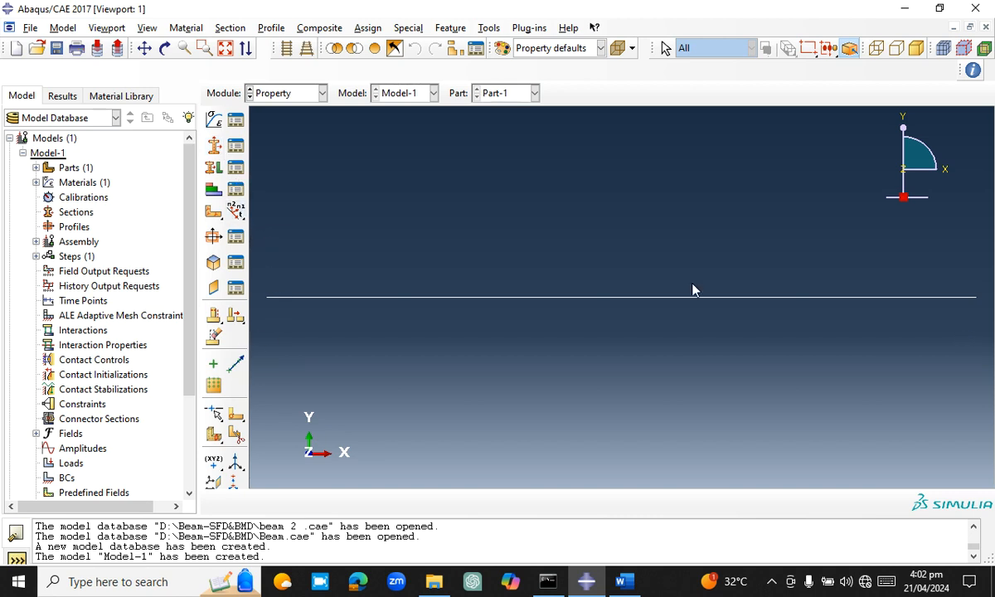
Start a new section of category Beam and type Beam with the default name Section-1
{"action": "left_click", "coordinate": [237, 213]}
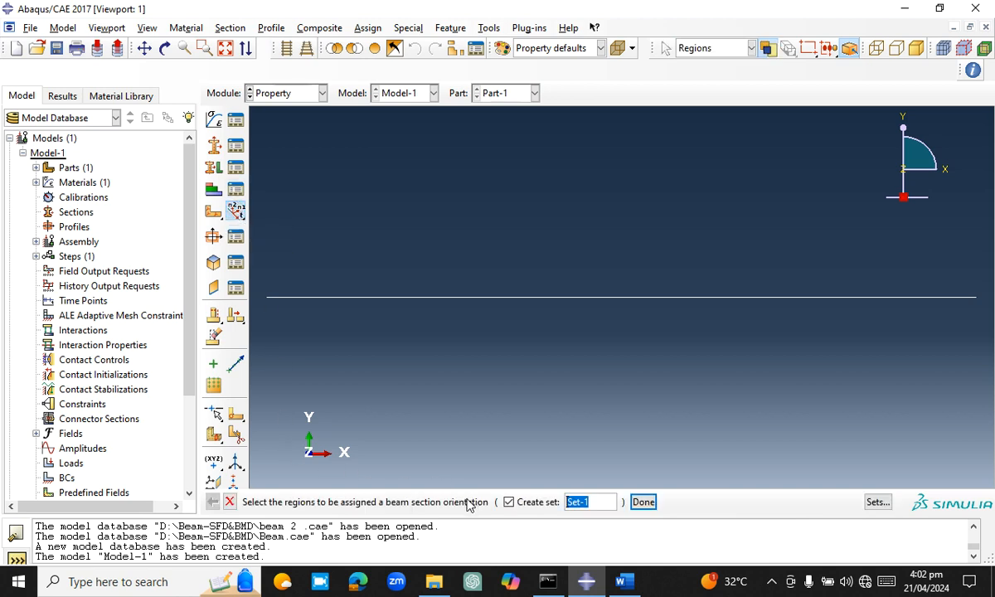
{"action": "key", "text": "Escape"}
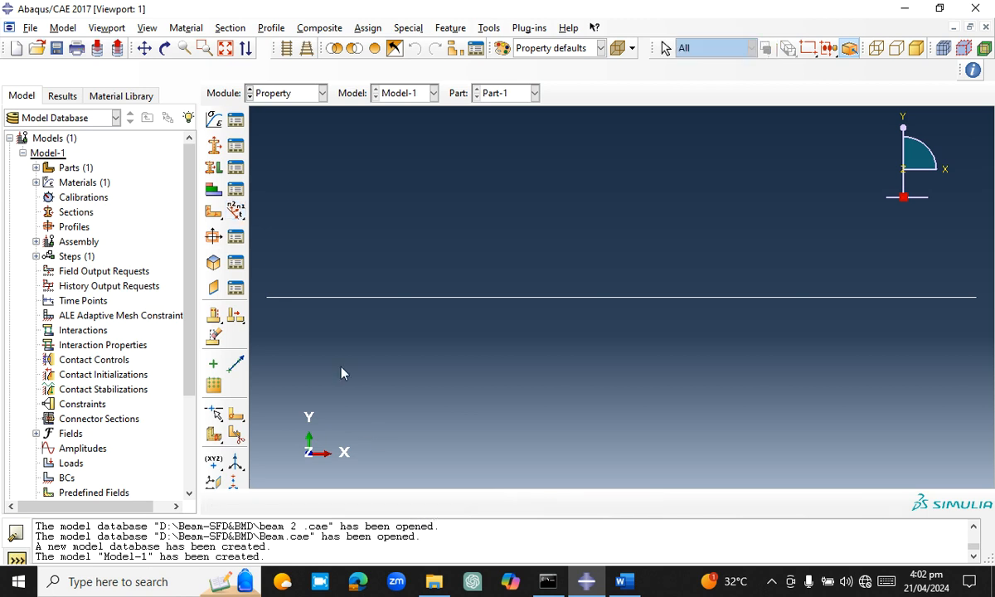
{"action": "left_click", "coordinate": [221, 147]}
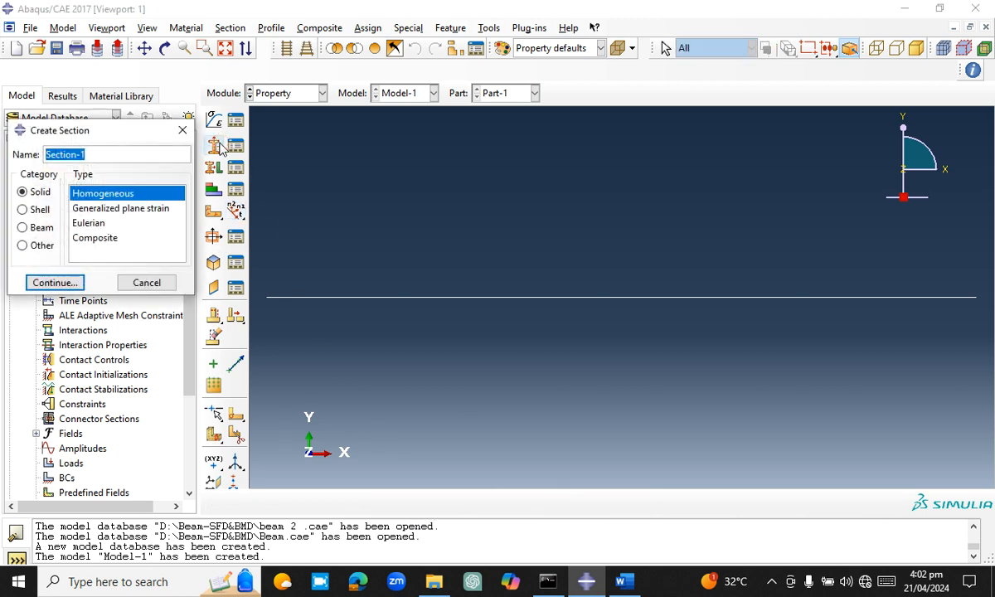
{"action": "left_click", "coordinate": [43, 228]}
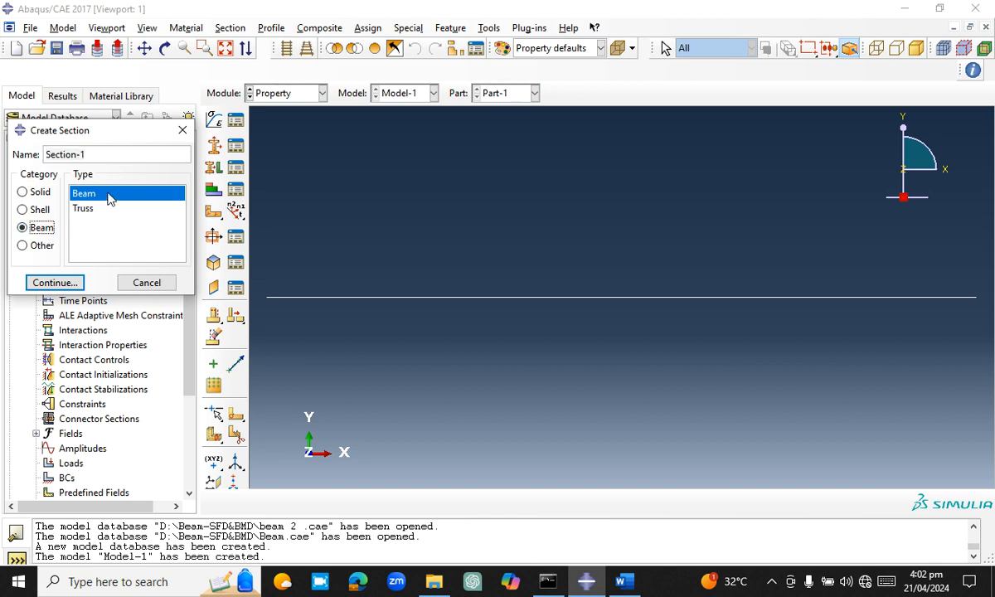
{"action": "left_click", "coordinate": [74, 282]}
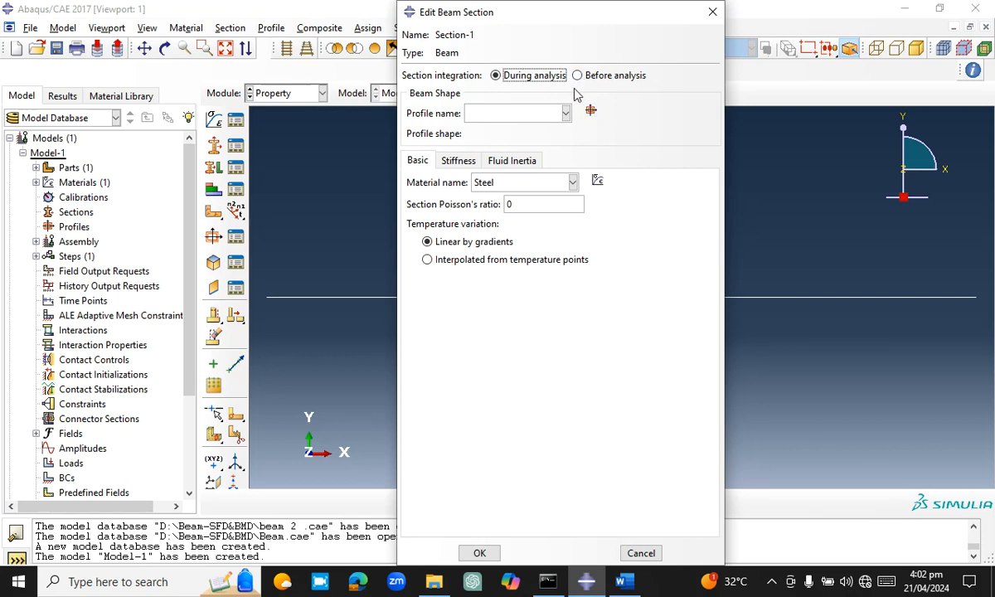
Create a rectangular profile with a = 0.2 and b = 0.4 for the beam section and save the section with Steel
{"action": "left_click", "coordinate": [591, 112]}
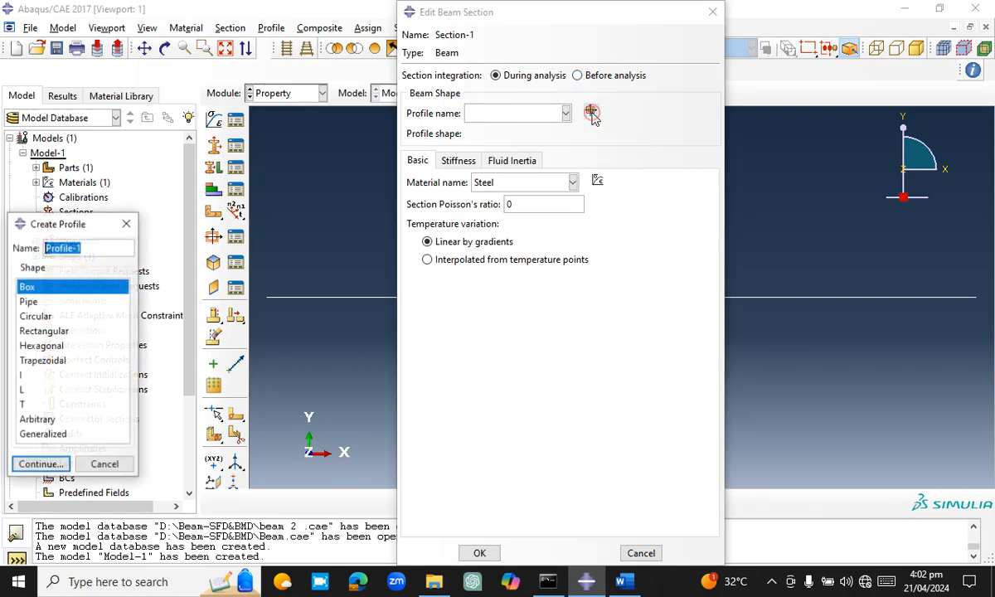
{"action": "left_click", "coordinate": [46, 331]}
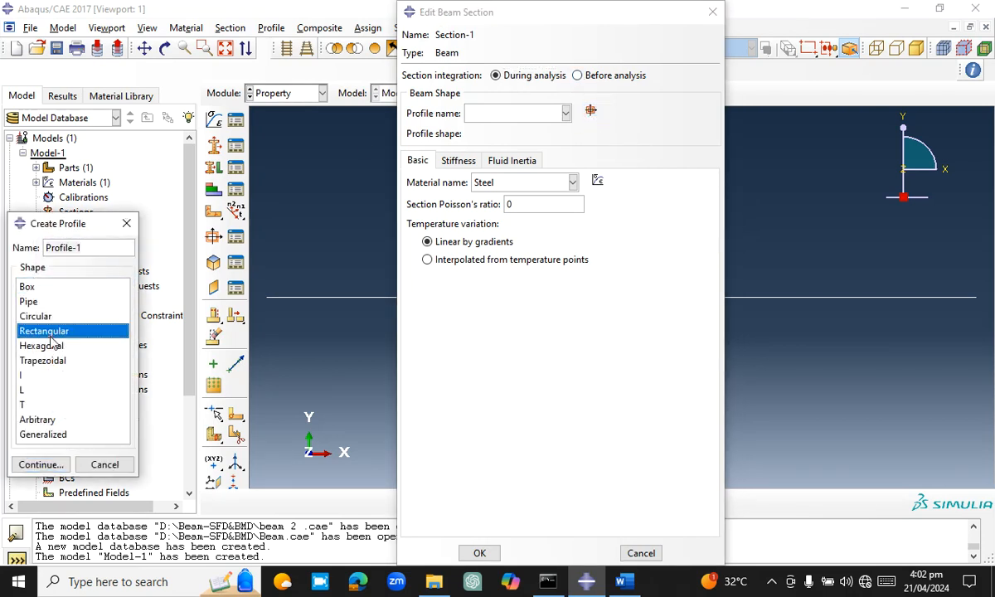
{"action": "left_click", "coordinate": [51, 466]}
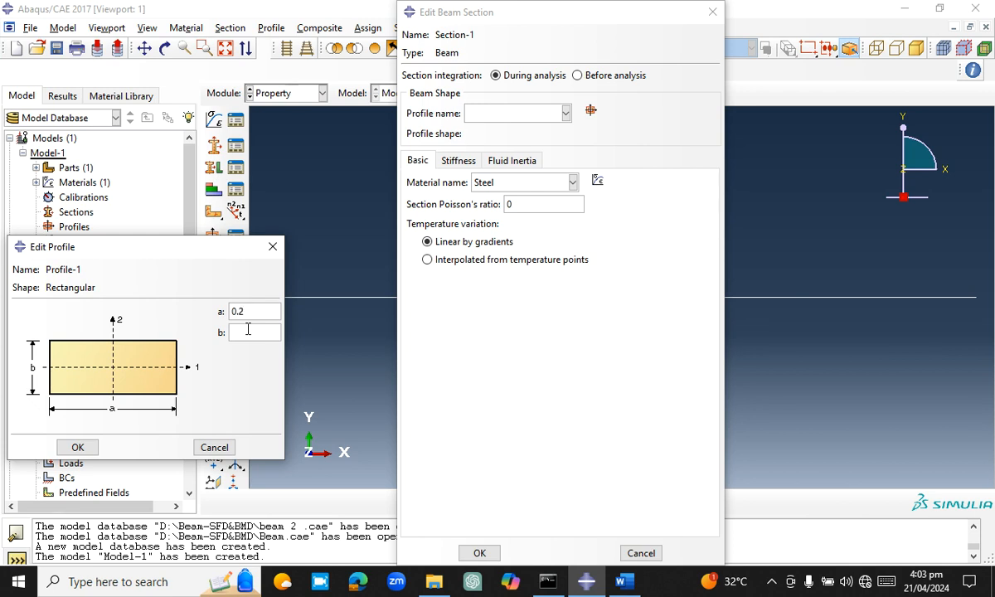
{"action": "type", "text": "0.4"}
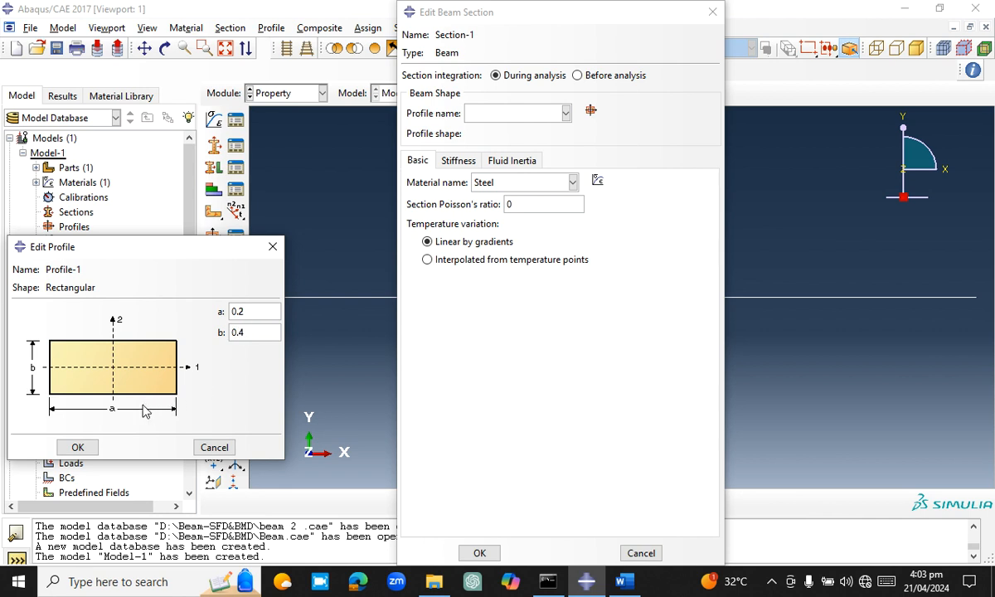
{"action": "left_click", "coordinate": [89, 447]}
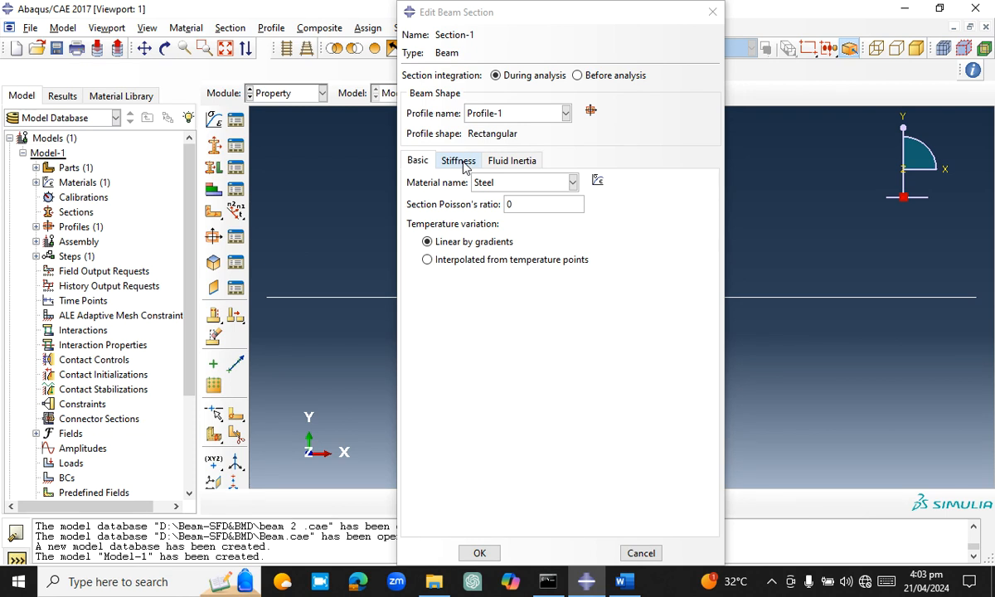
{"action": "left_click", "coordinate": [481, 553]}
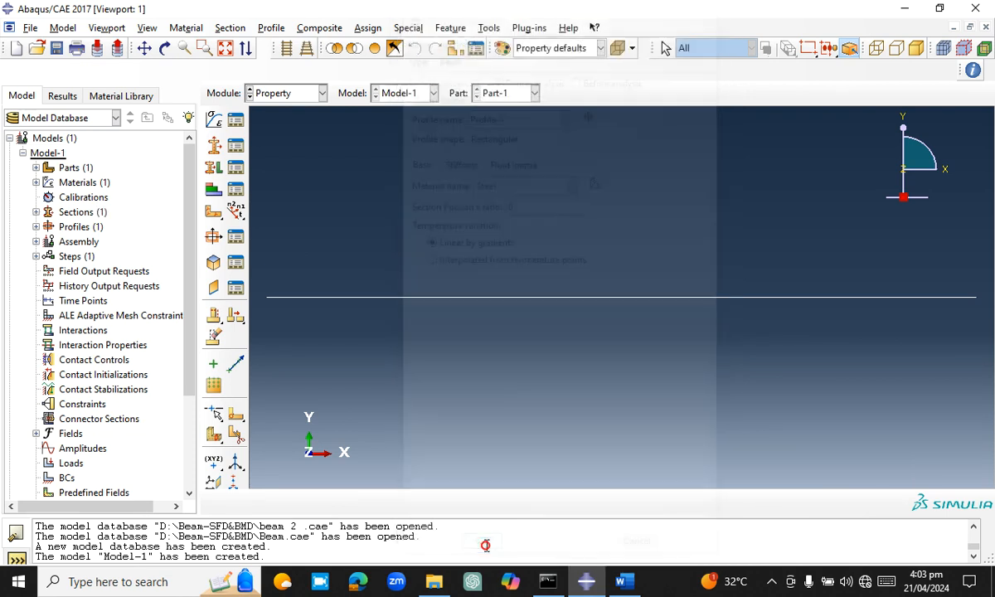
Assign Section-1 to the entire beam wire as set Set-1 and finish the section assignment
{"action": "left_click", "coordinate": [218, 168]}
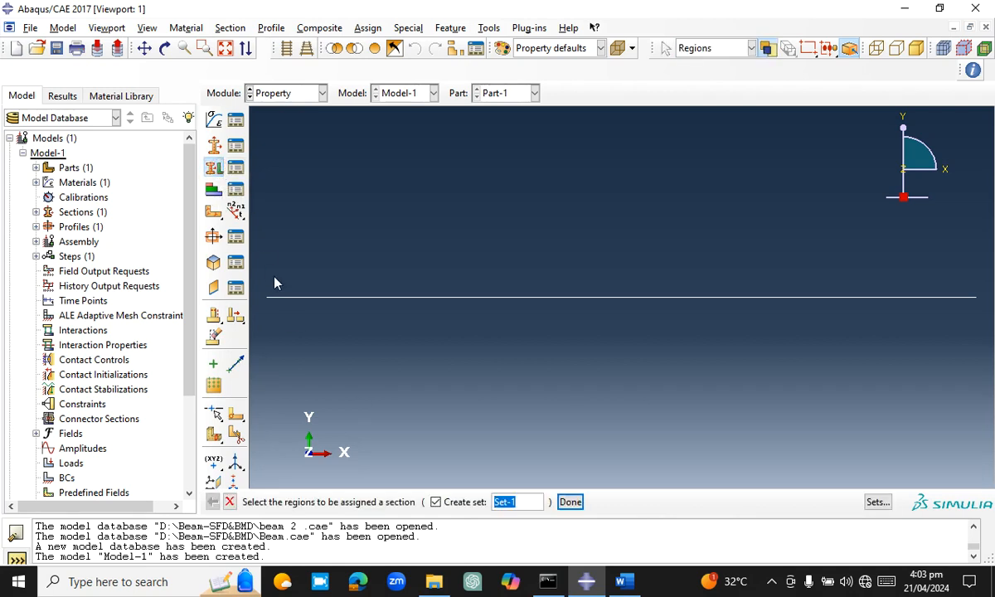
{"action": "left_click_drag", "start_coordinate": [266, 242], "coordinate": [981, 356]}
{"action": "left_click", "coordinate": [570, 502]}
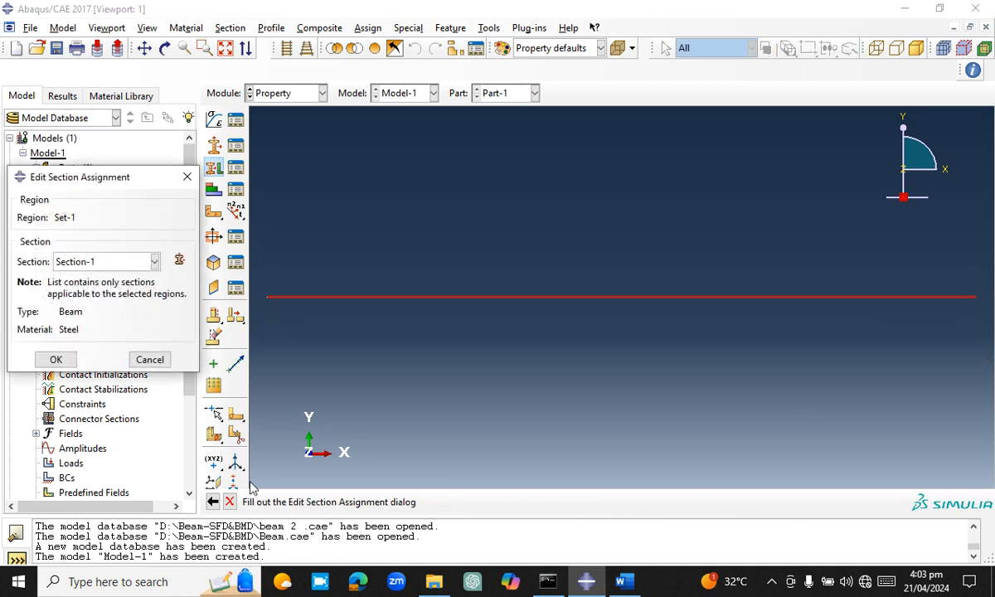
{"action": "left_click", "coordinate": [57, 360]}
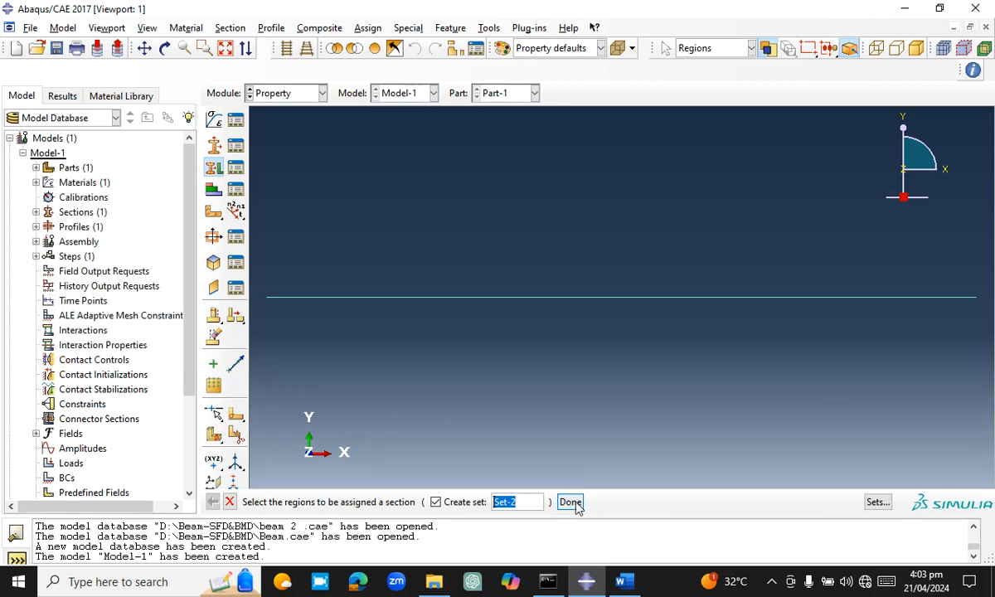
{"action": "left_click", "coordinate": [570, 501]}
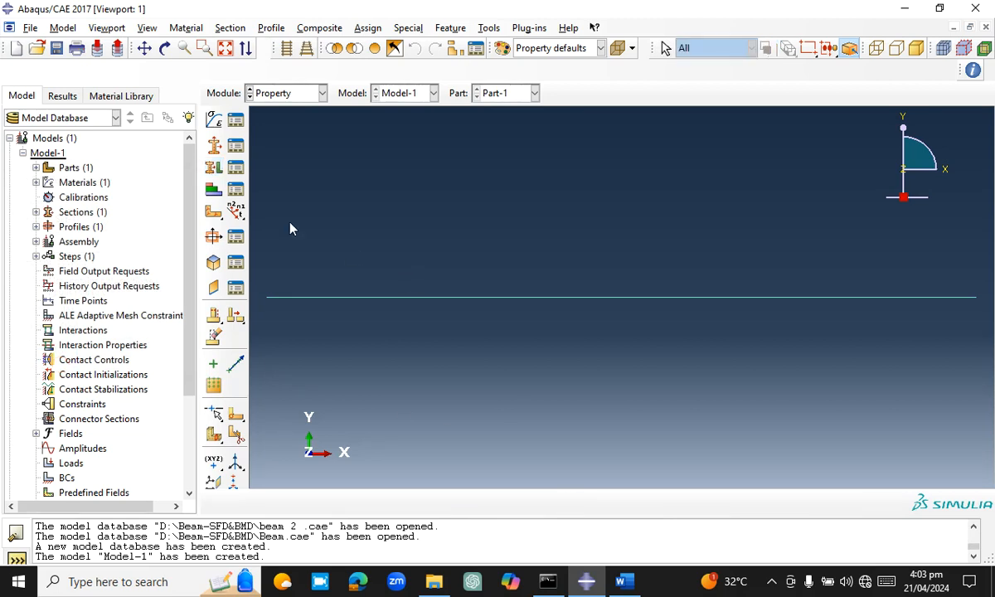
Assign a beam section orientation to the whole wire with the n1 direction 0.0,0.0,-1.0
{"action": "left_click", "coordinate": [236, 211]}
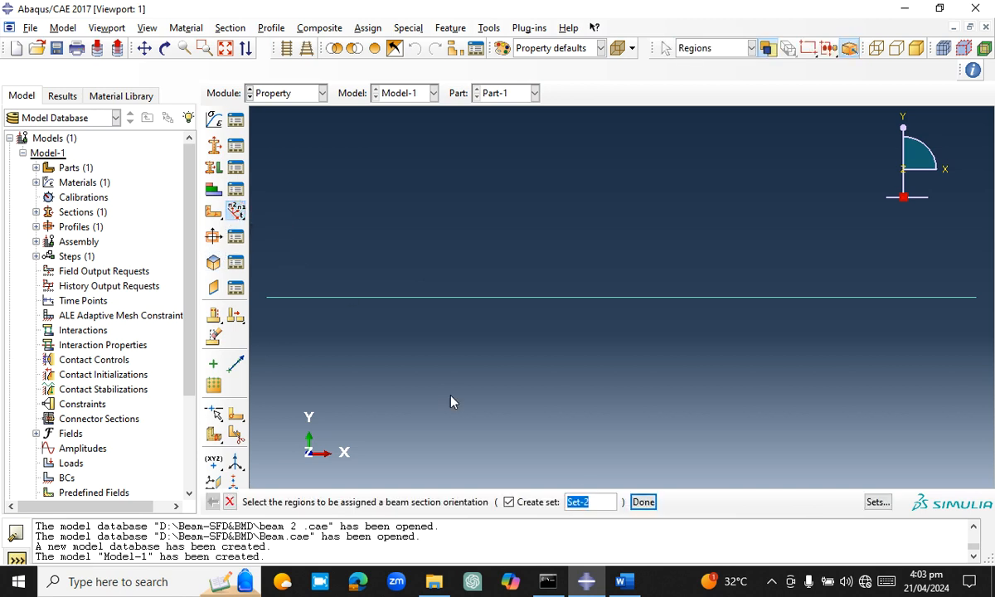
{"action": "left_click_drag", "start_coordinate": [284, 229], "coordinate": [985, 379]}
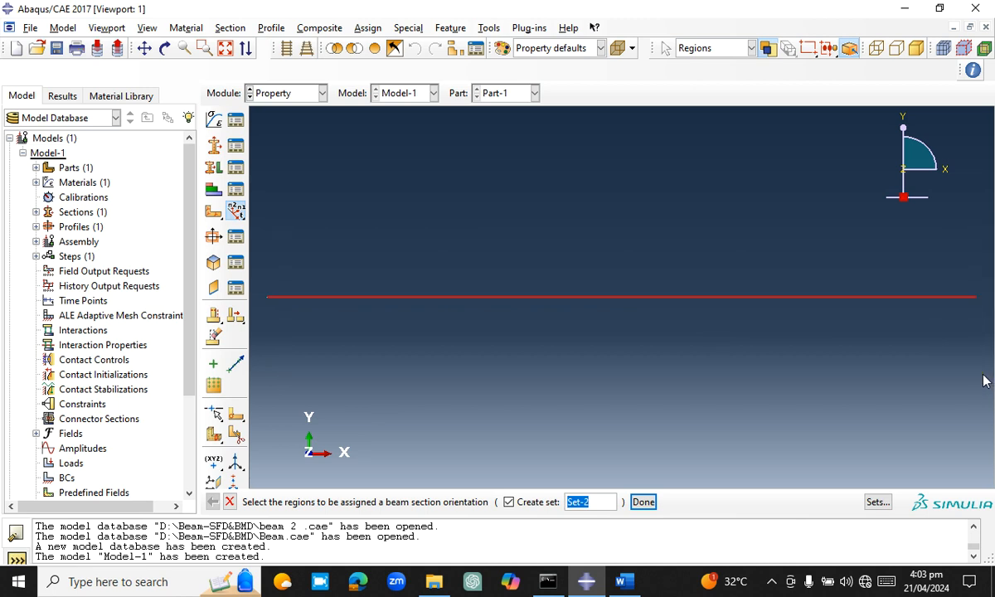
{"action": "left_click", "coordinate": [643, 502]}
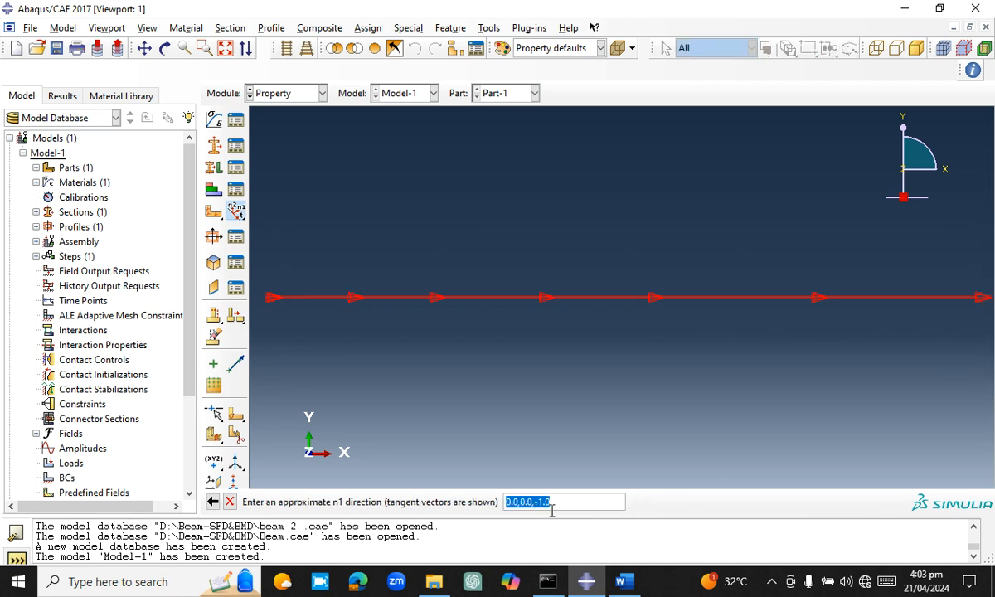
{"action": "key", "text": "Return"}
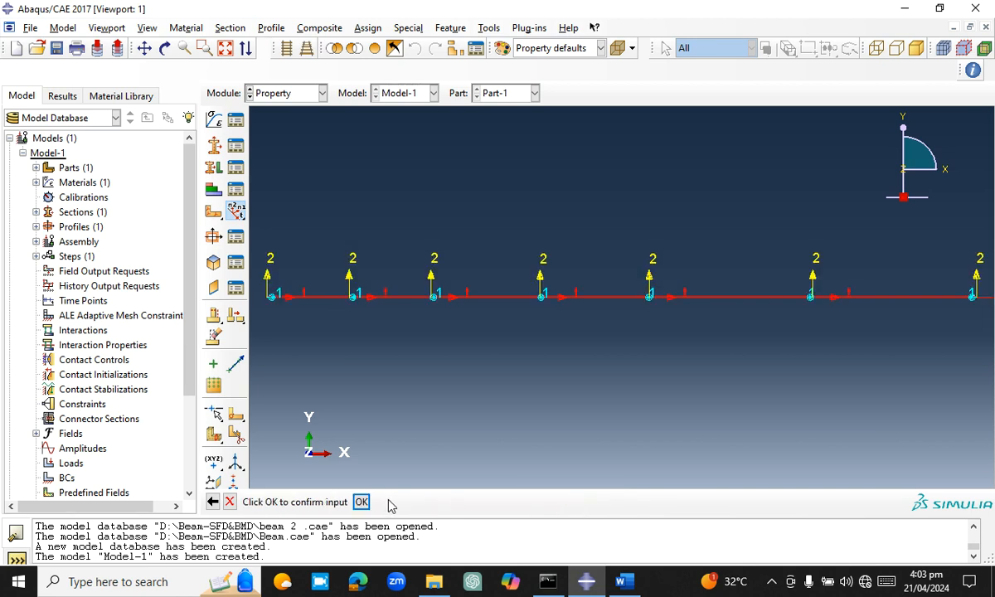
{"action": "left_click", "coordinate": [362, 502]}
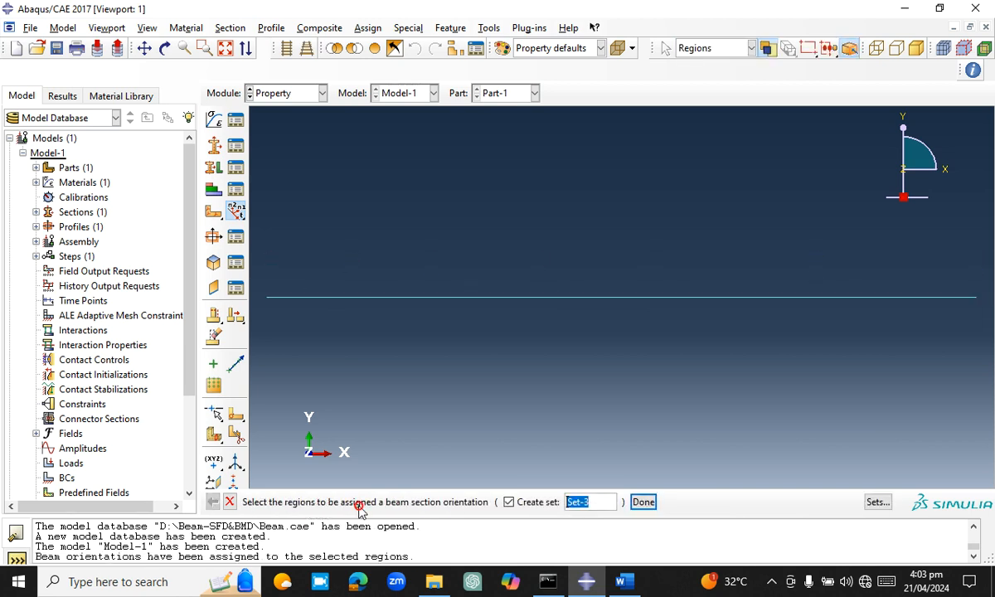
{"action": "left_click", "coordinate": [643, 503]}
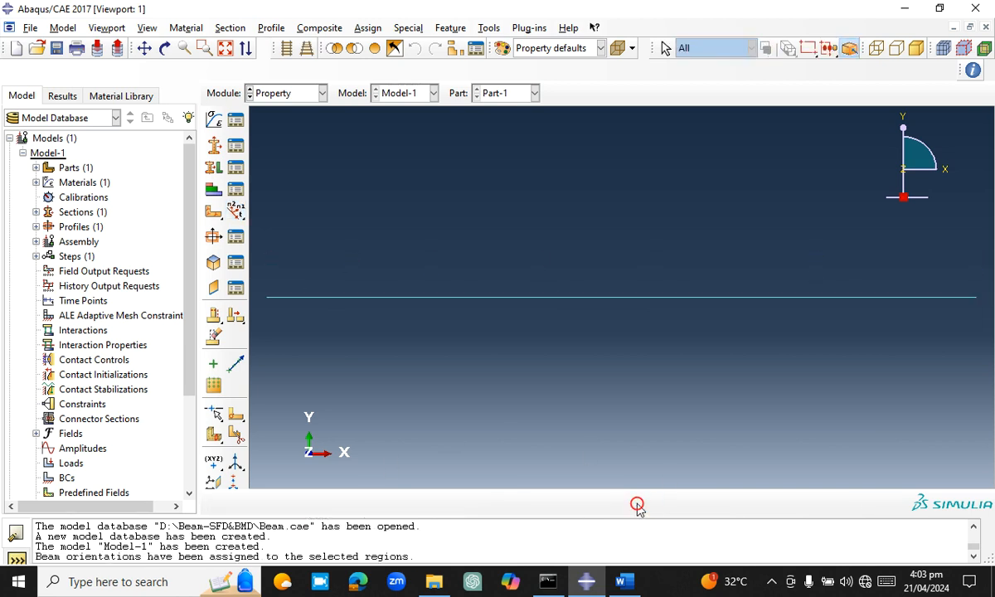
Switch to the Assembly module and create an independent (mesh on instance) instance of Part-1
{"action": "left_click", "coordinate": [286, 95]}
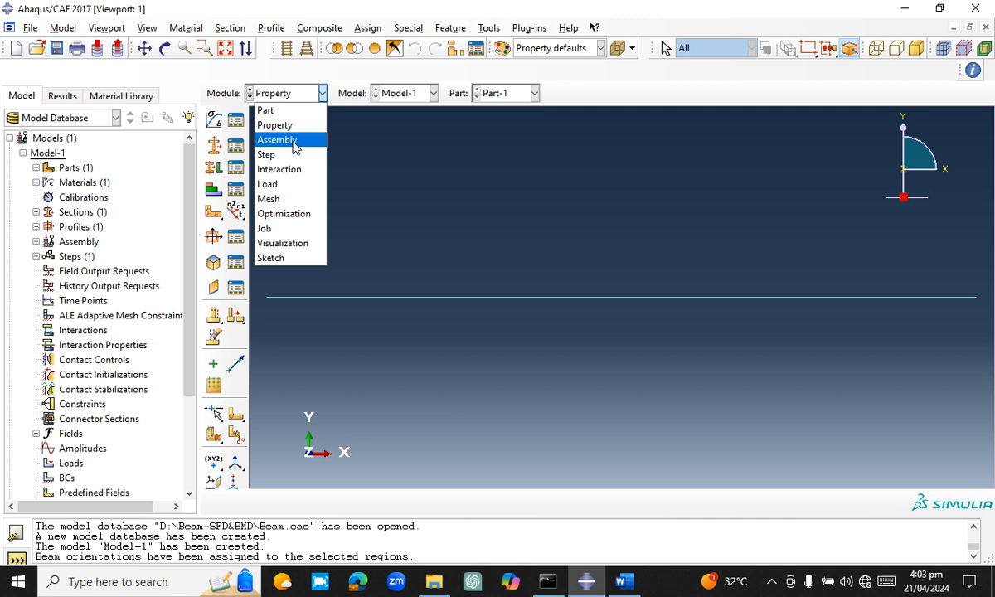
{"action": "left_click", "coordinate": [282, 140]}
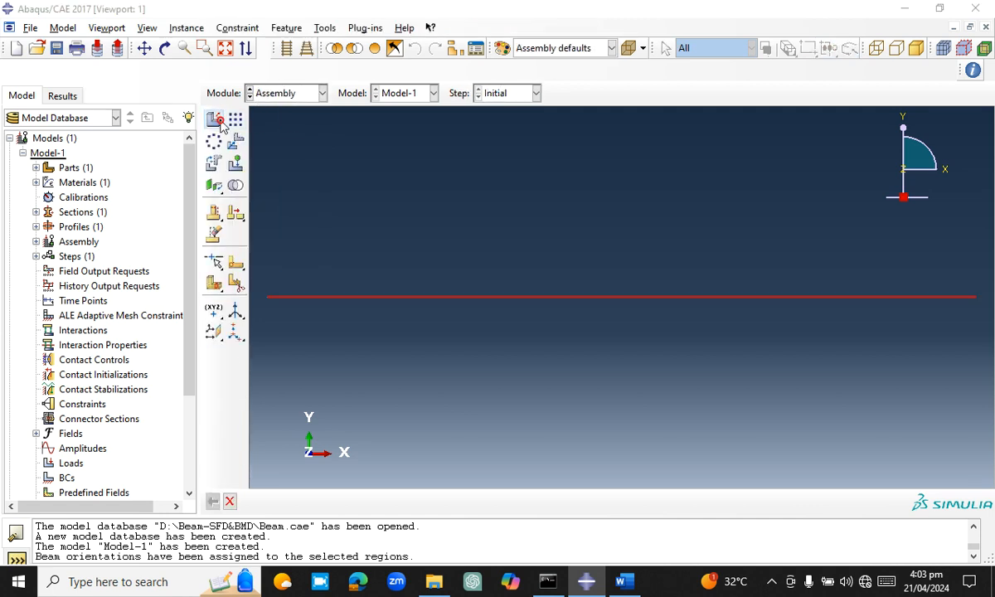
{"action": "left_click", "coordinate": [217, 120]}
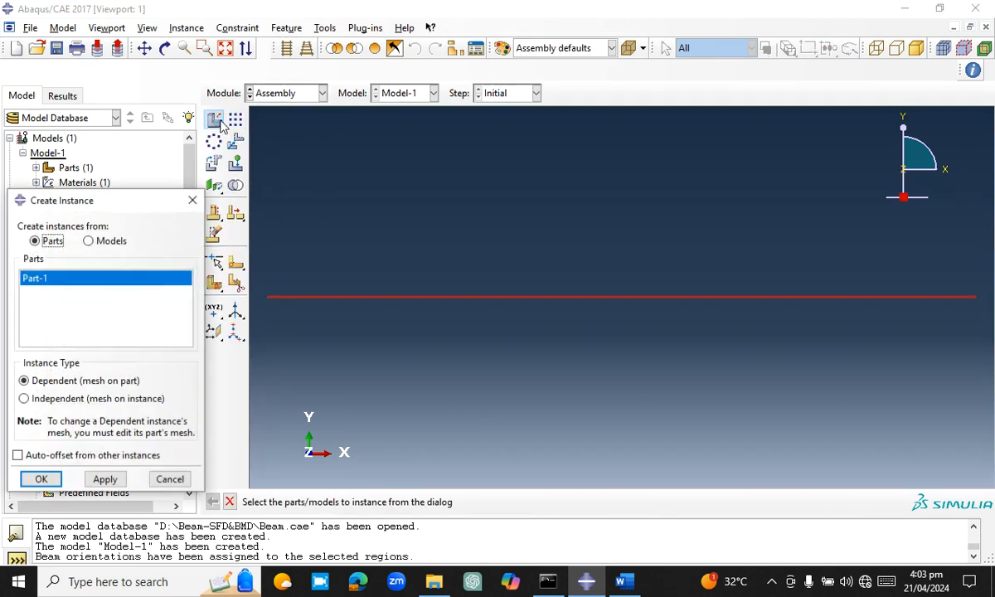
{"action": "left_click", "coordinate": [59, 401]}
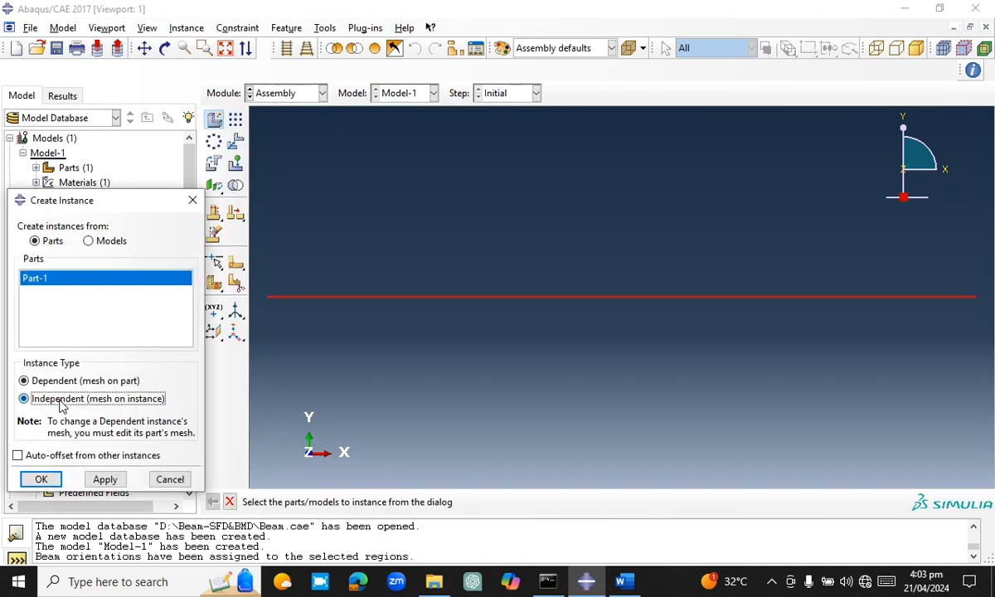
{"action": "left_click", "coordinate": [44, 479]}
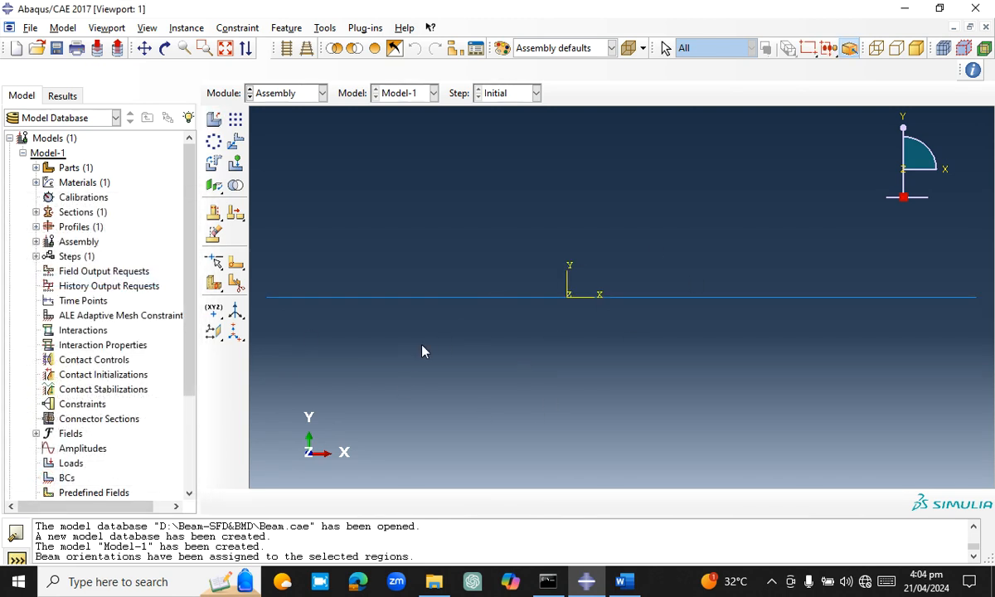
Switch to the Step module and create a Static, General step after Initial with the default settings
{"action": "left_click", "coordinate": [275, 92]}
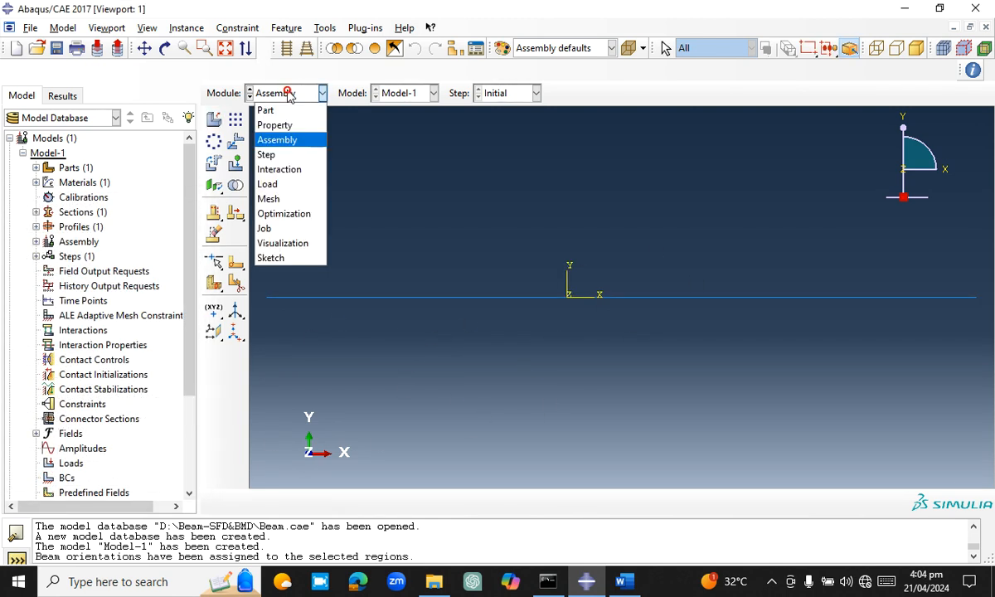
{"action": "left_click", "coordinate": [279, 156]}
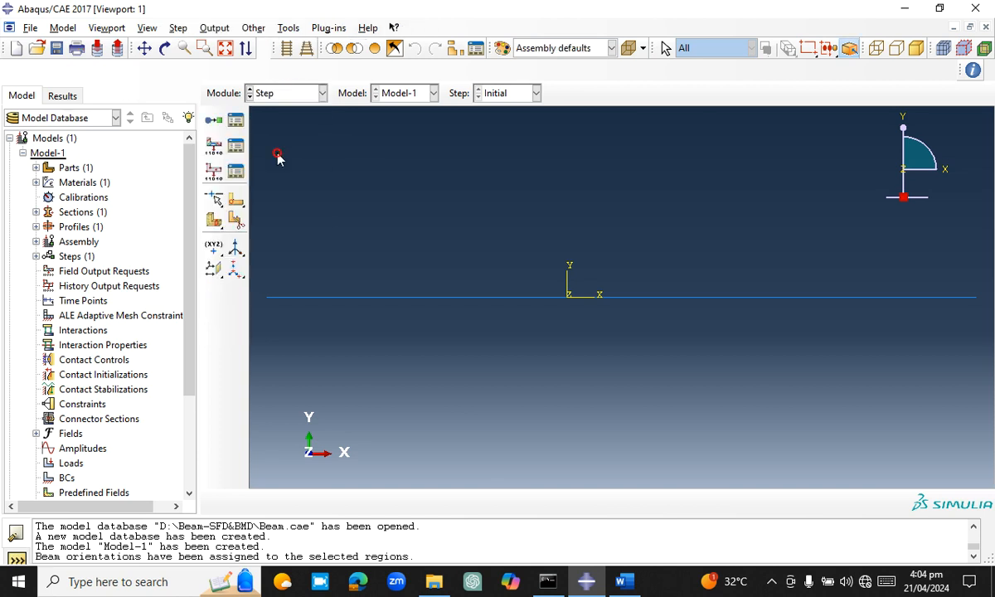
{"action": "left_click", "coordinate": [236, 121]}
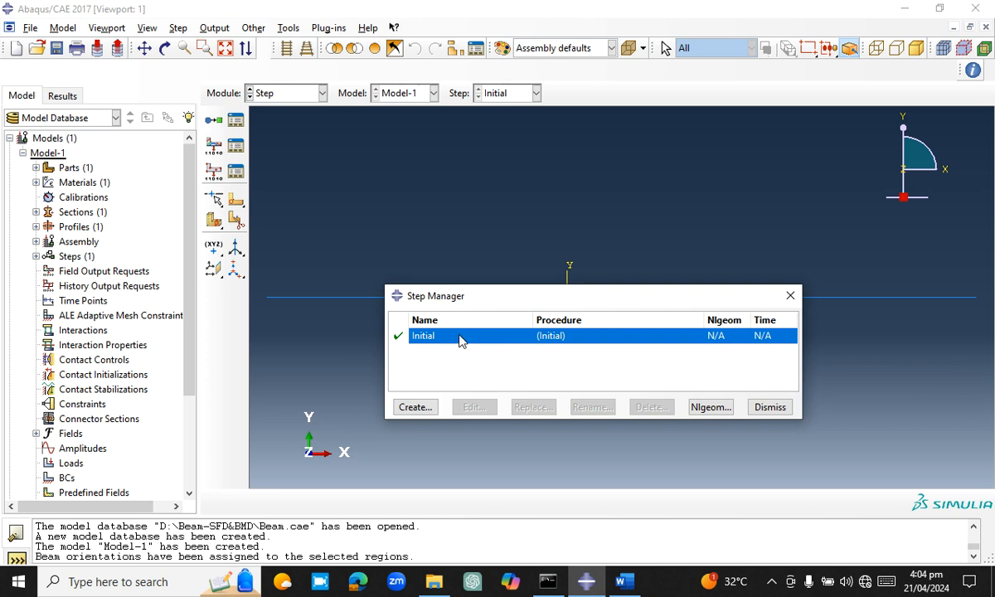
{"action": "left_click", "coordinate": [413, 408]}
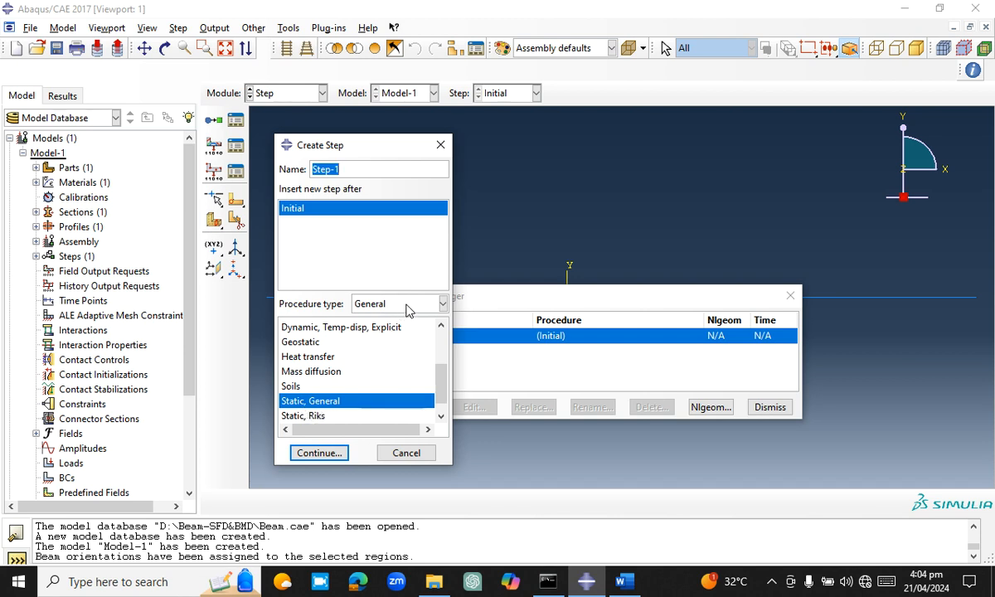
{"action": "left_click", "coordinate": [338, 456]}
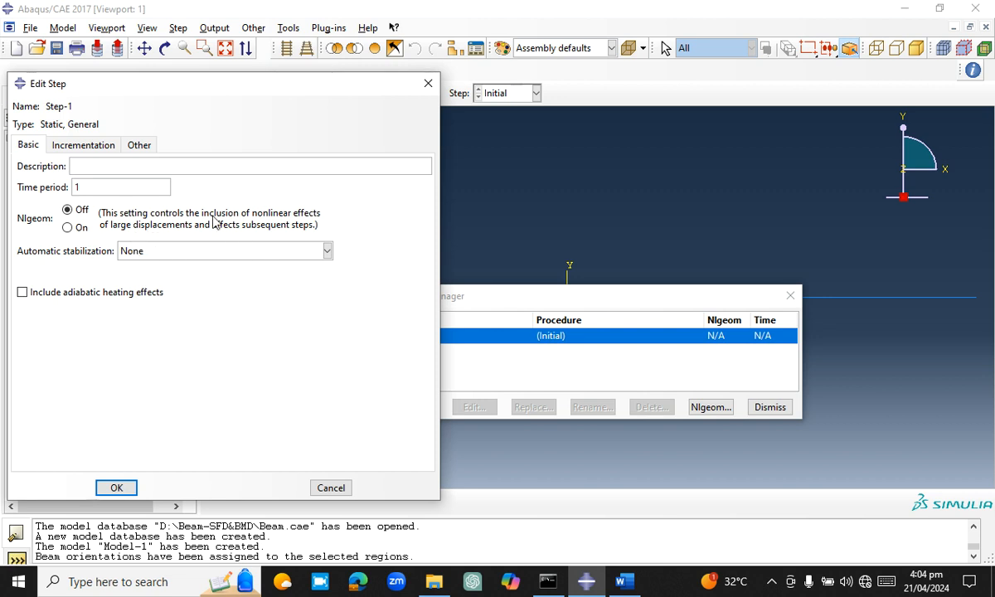
{"action": "left_click", "coordinate": [126, 489]}
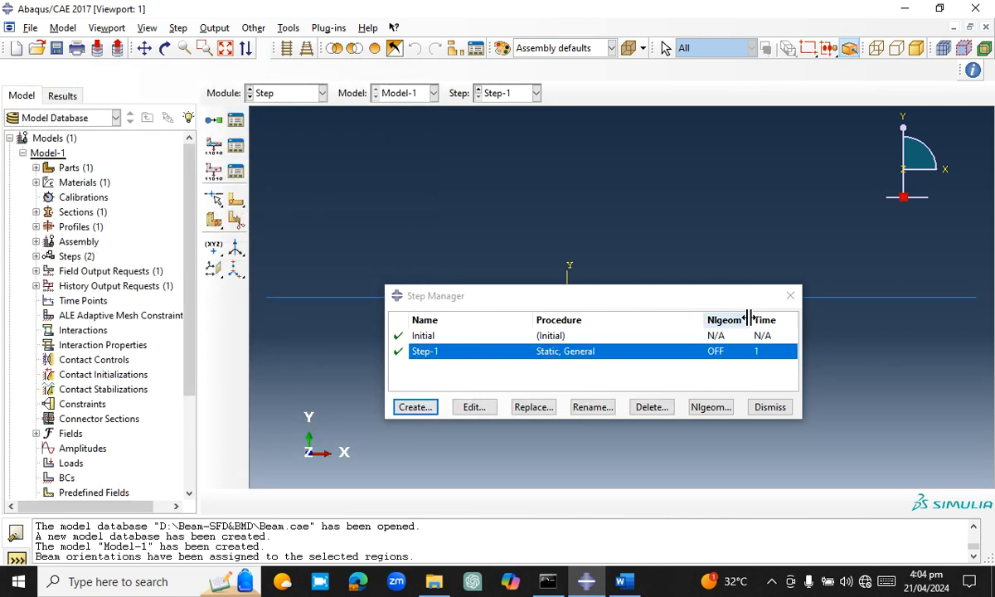
{"action": "left_click", "coordinate": [788, 297]}
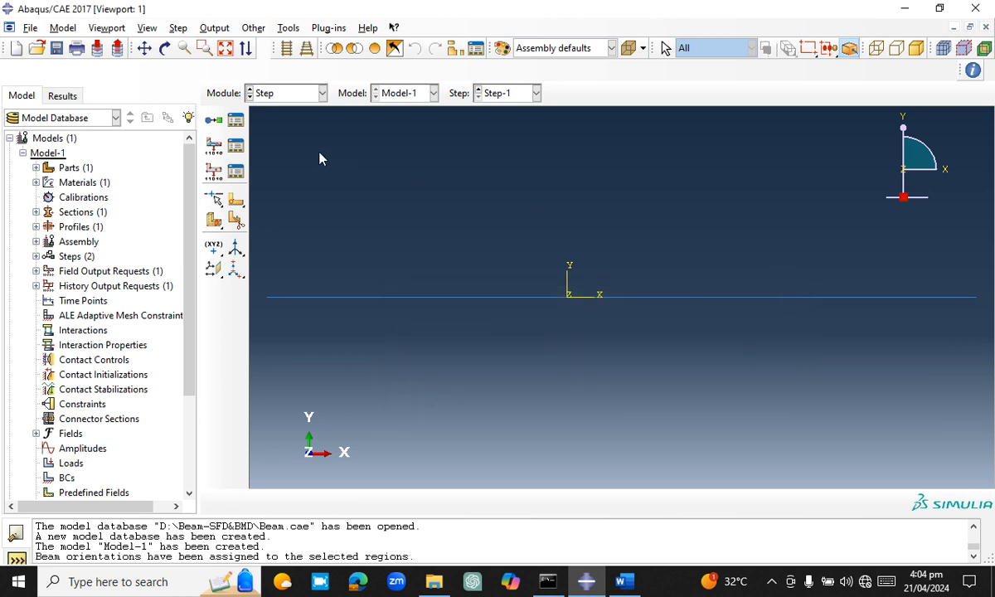
Switch to the Load module and begin a mechanical Displacement/Rotation boundary condition in the Initial step
{"action": "left_click", "coordinate": [292, 94]}
{"action": "left_click", "coordinate": [296, 190]}
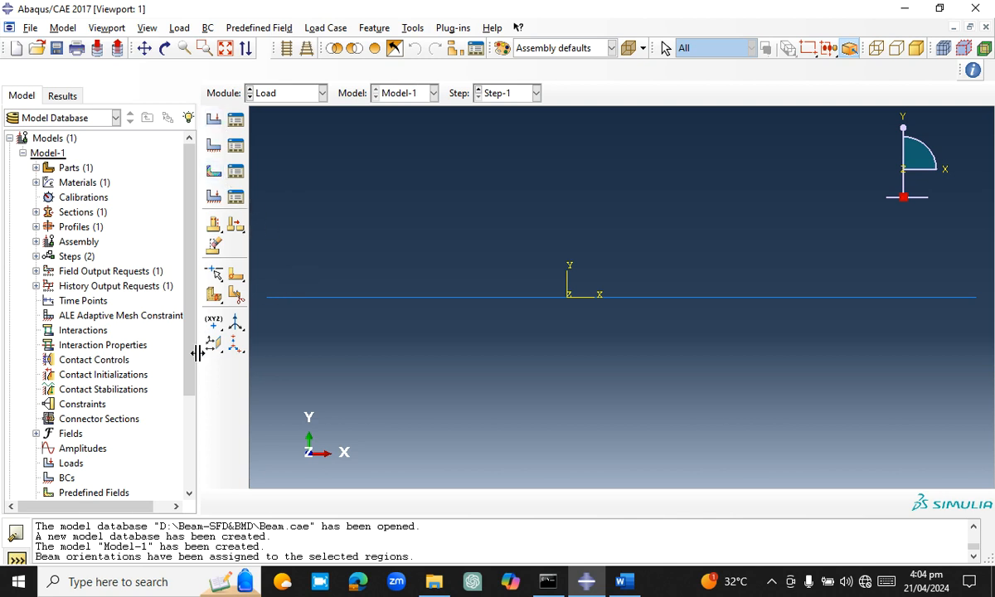
{"action": "scroll", "coordinate": [188, 340], "scroll_direction": "down", "scroll_amount": 2}
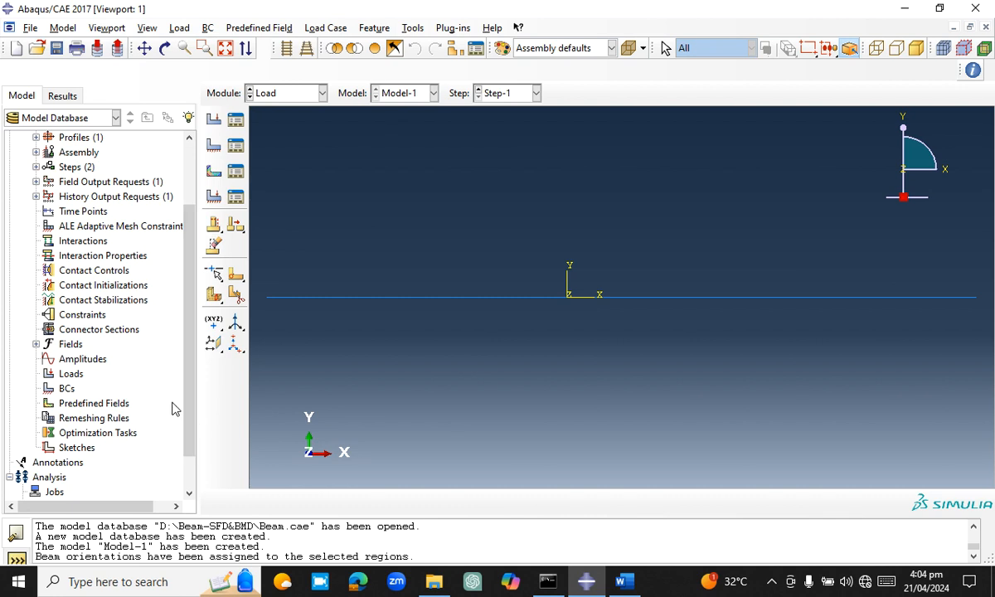
{"action": "double_click", "coordinate": [68, 389]}
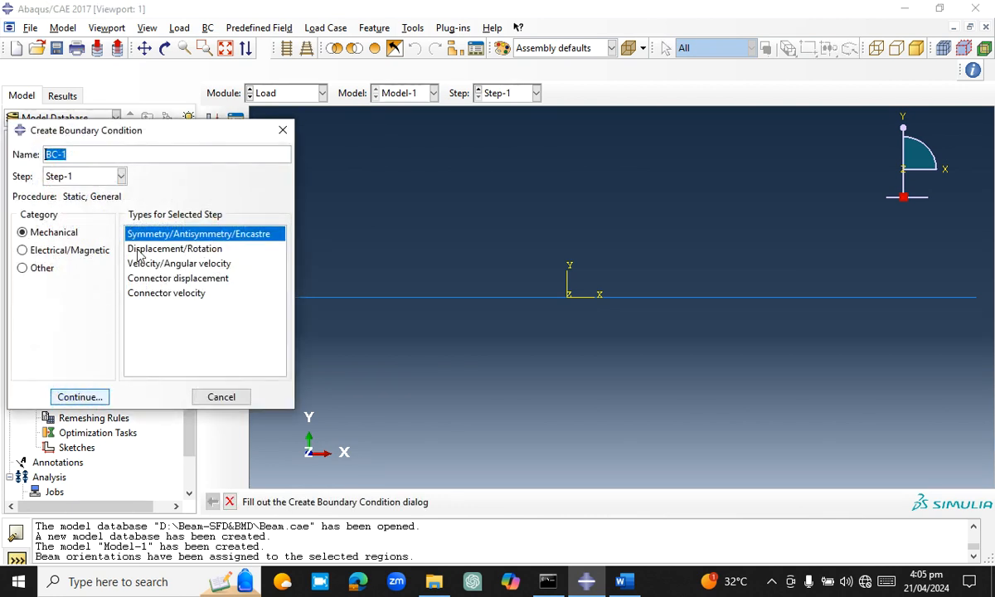
{"action": "left_click", "coordinate": [107, 177]}
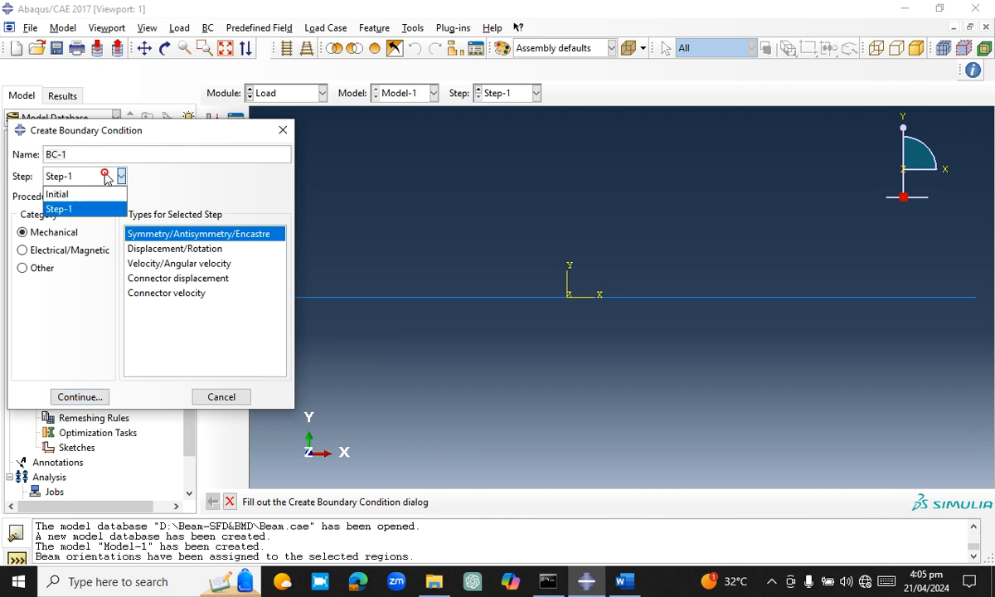
{"action": "left_click", "coordinate": [101, 196]}
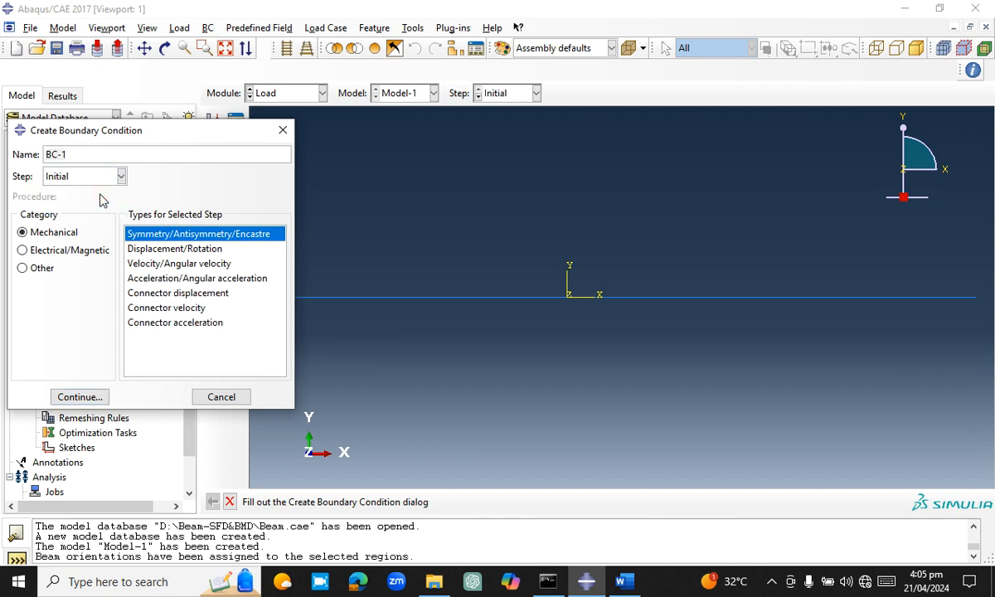
{"action": "left_click", "coordinate": [166, 249]}
{"action": "left_click", "coordinate": [89, 398]}
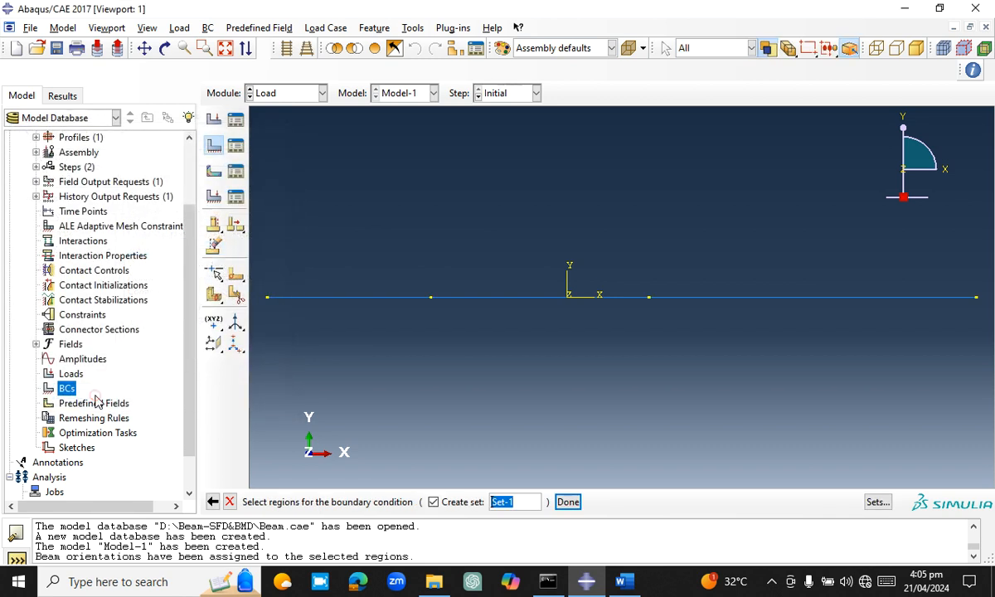
Apply the boundary condition to the beam's left end point, restraining U1, U2 and UR3
{"action": "left_click", "coordinate": [268, 297]}
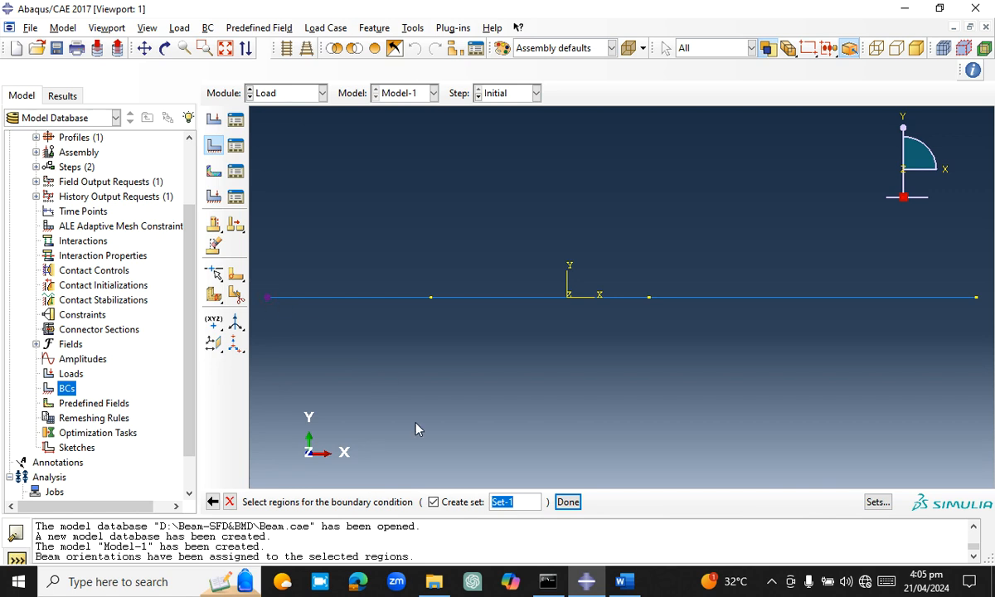
{"action": "left_click", "coordinate": [569, 503]}
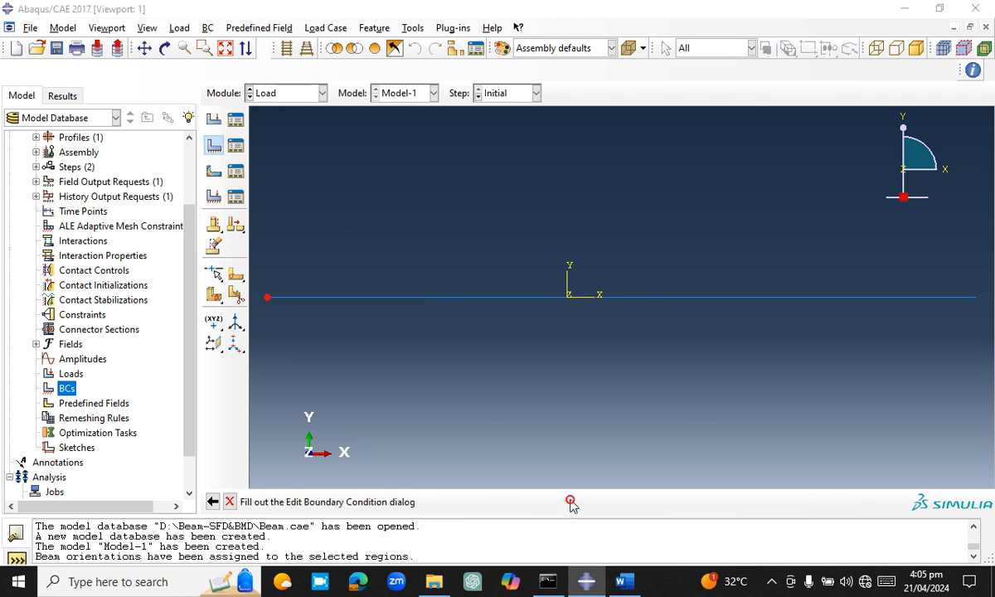
{"action": "left_click", "coordinate": [17, 275]}
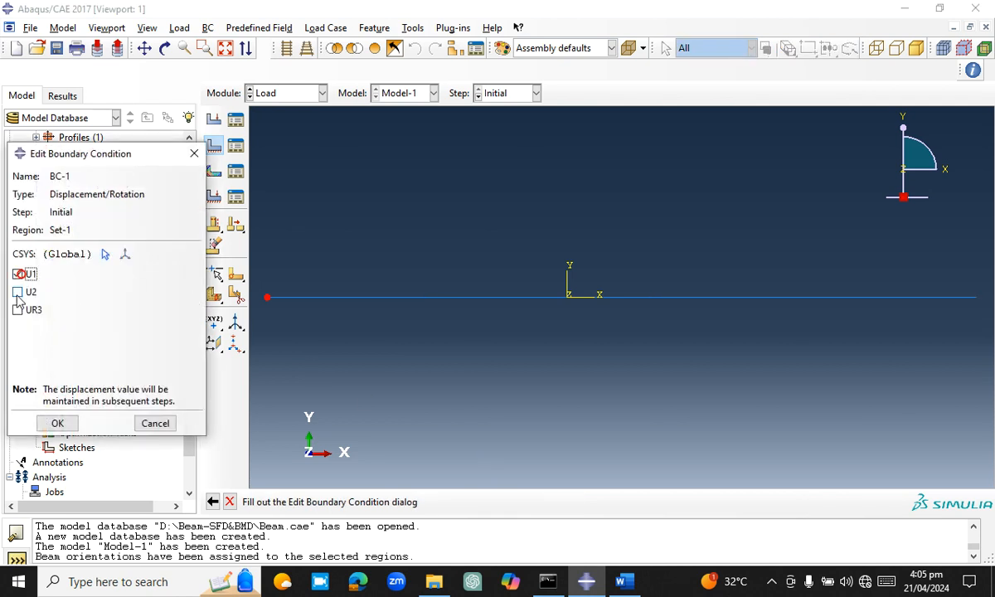
{"action": "left_click", "coordinate": [17, 292]}
{"action": "left_click", "coordinate": [18, 310]}
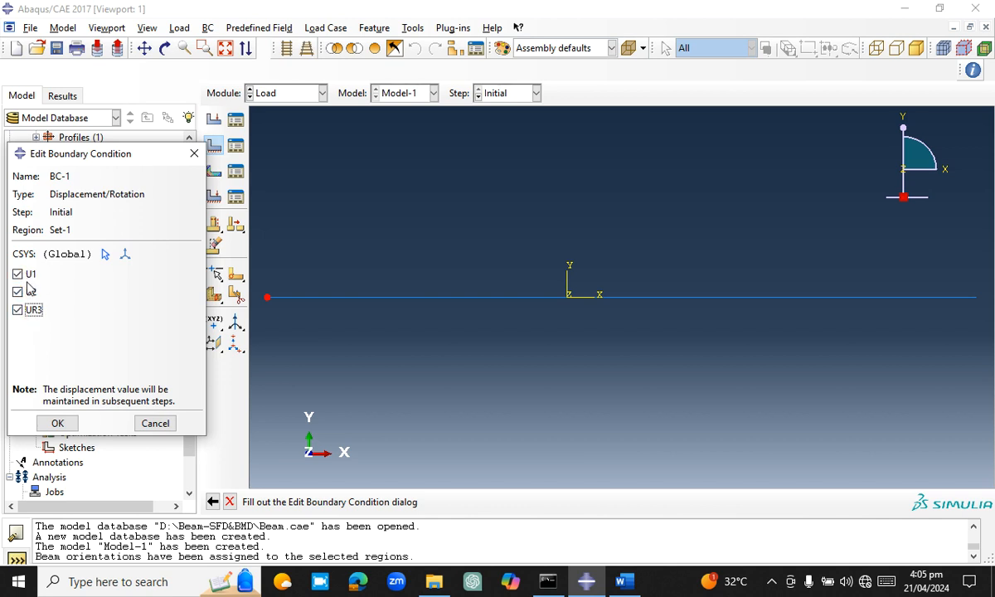
{"action": "left_click", "coordinate": [54, 424]}
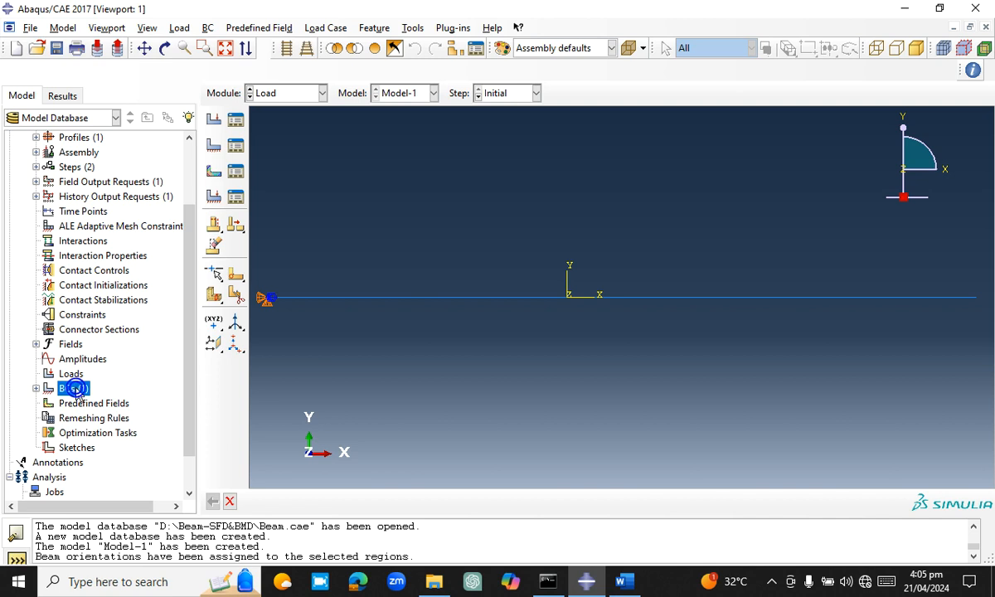
Create a Displacement/Rotation boundary condition in the Initial step at the first interior support point, restraining U1 and U2
{"action": "double_click", "coordinate": [74, 389]}
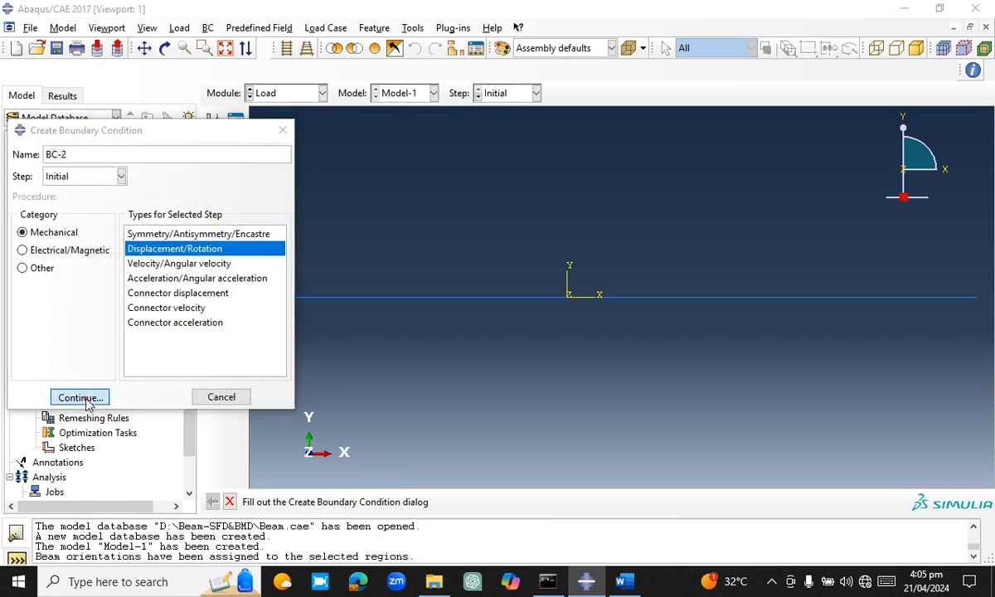
{"action": "left_click", "coordinate": [79, 397]}
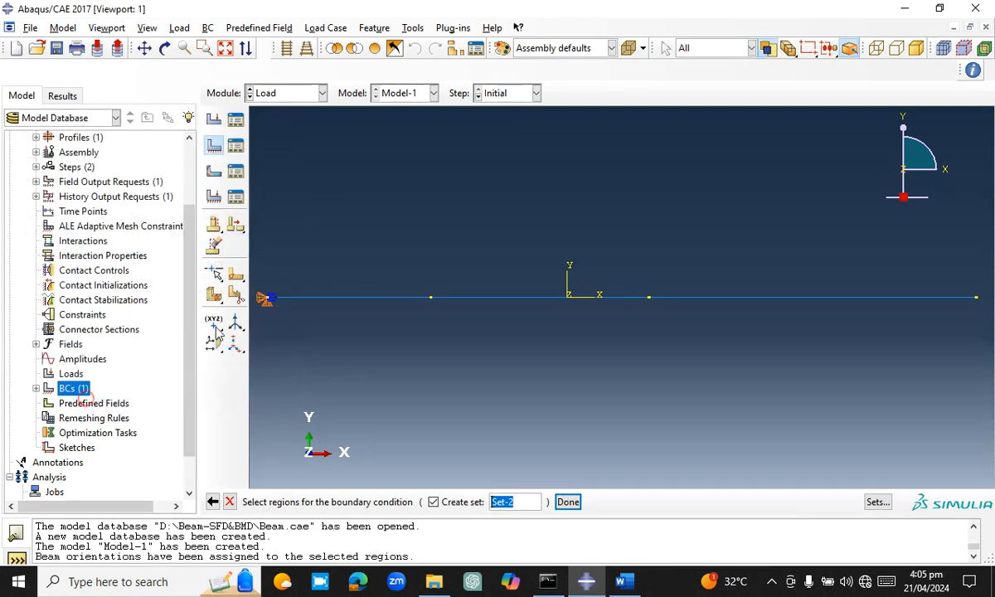
{"action": "left_click", "coordinate": [431, 300]}
{"action": "left_click", "coordinate": [567, 501]}
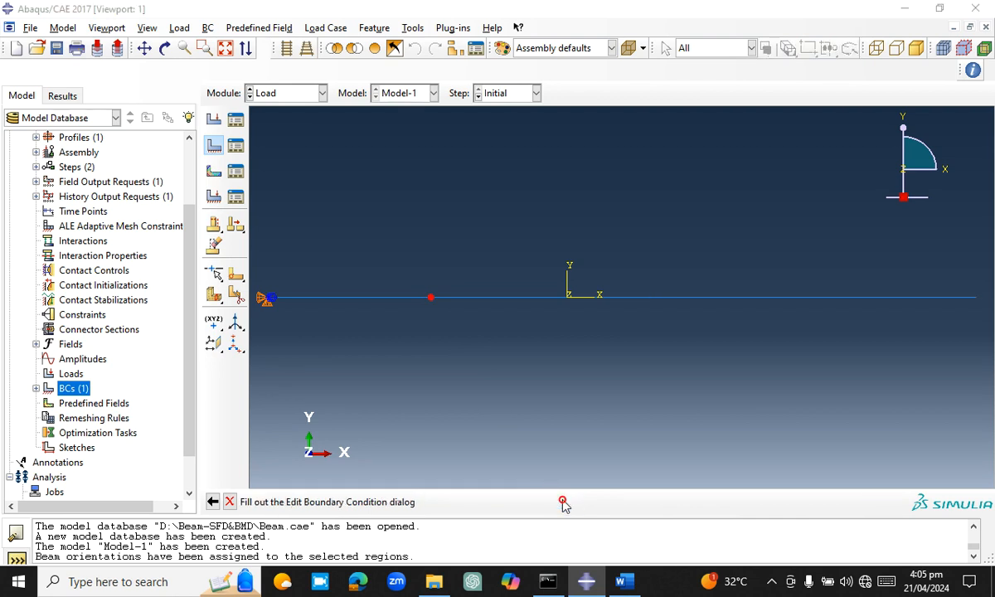
{"action": "left_click", "coordinate": [20, 273]}
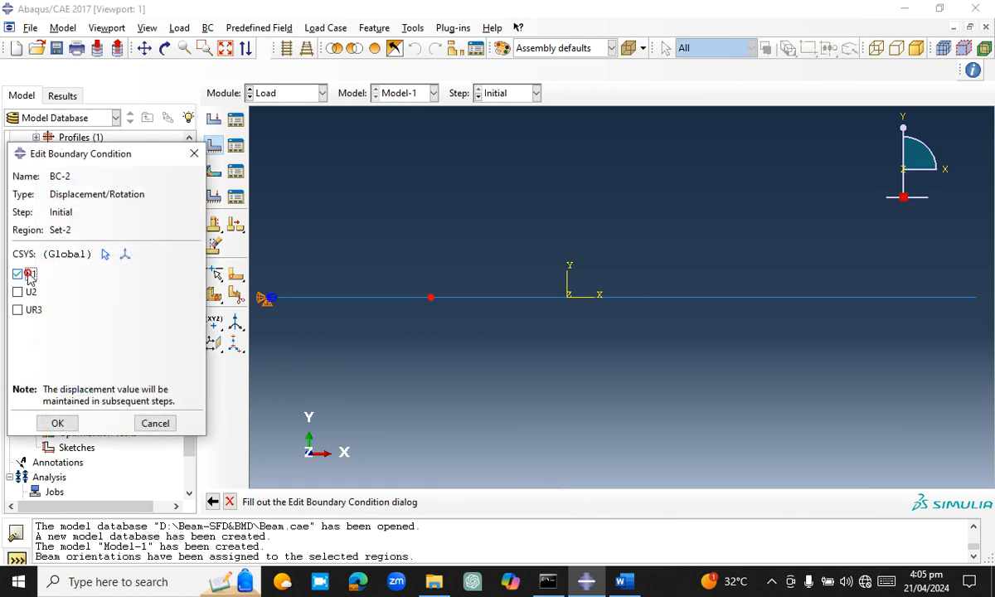
{"action": "left_click", "coordinate": [29, 292]}
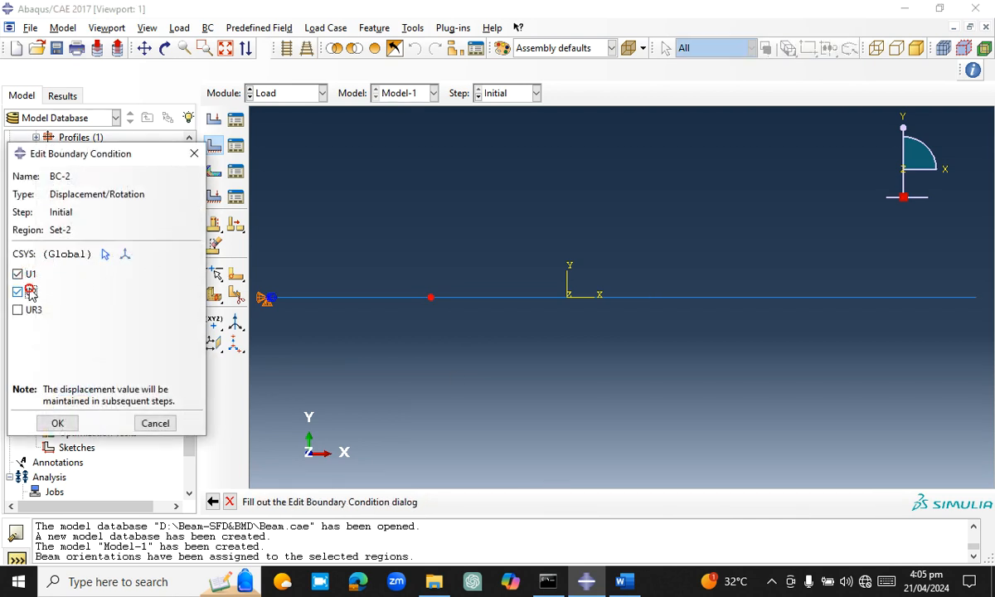
{"action": "left_click", "coordinate": [66, 424]}
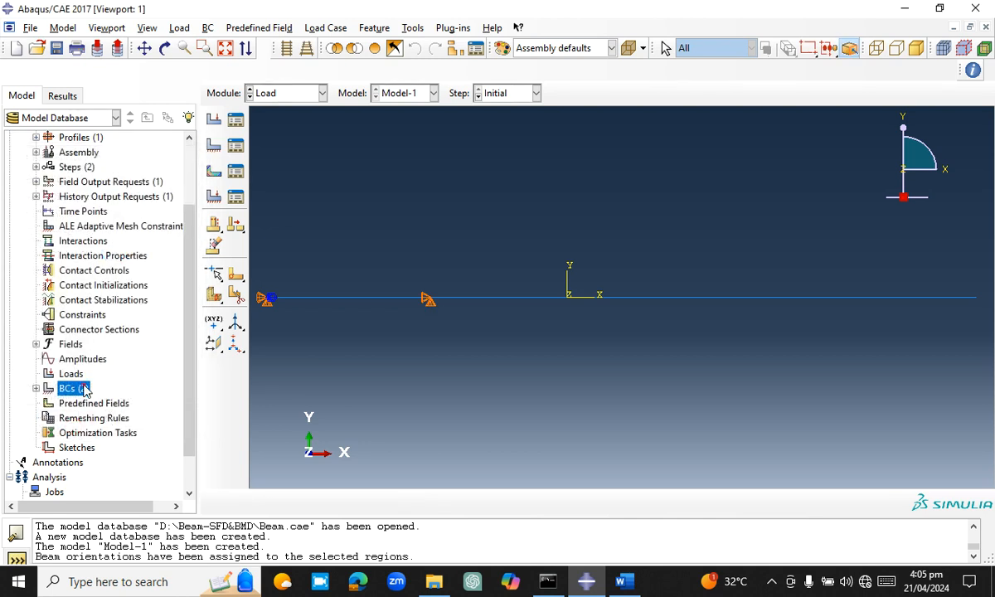
Create a Displacement/Rotation boundary condition in the Initial step at the second interior support point, restraining U1 and U2
{"action": "double_click", "coordinate": [84, 390]}
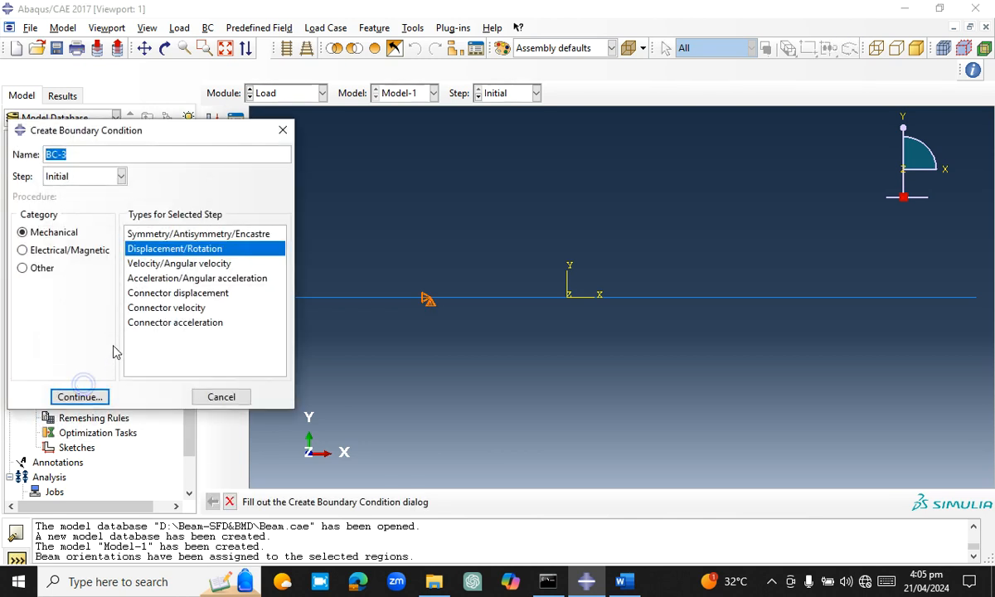
{"action": "left_click", "coordinate": [82, 396]}
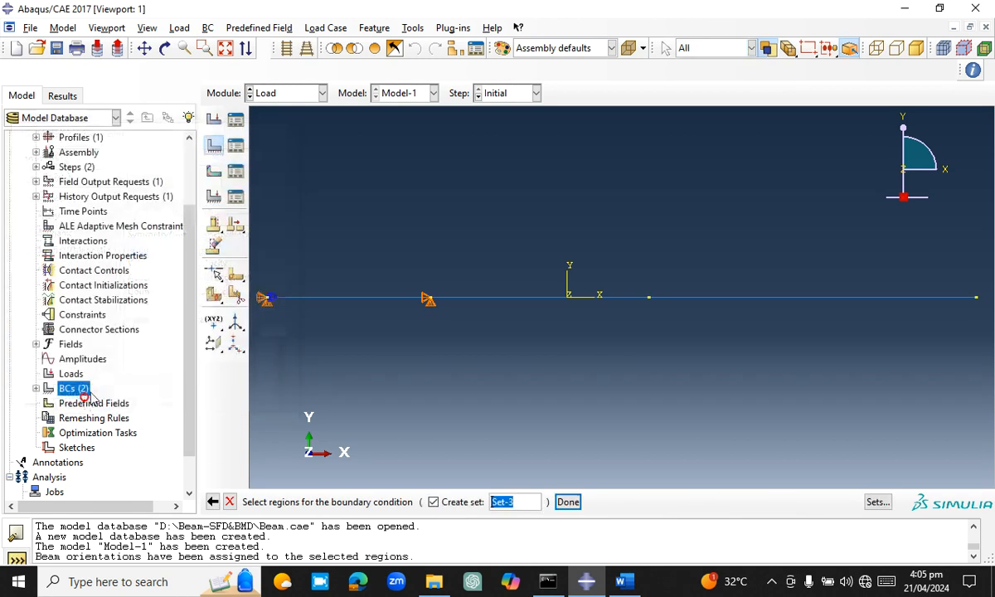
{"action": "left_click", "coordinate": [651, 299]}
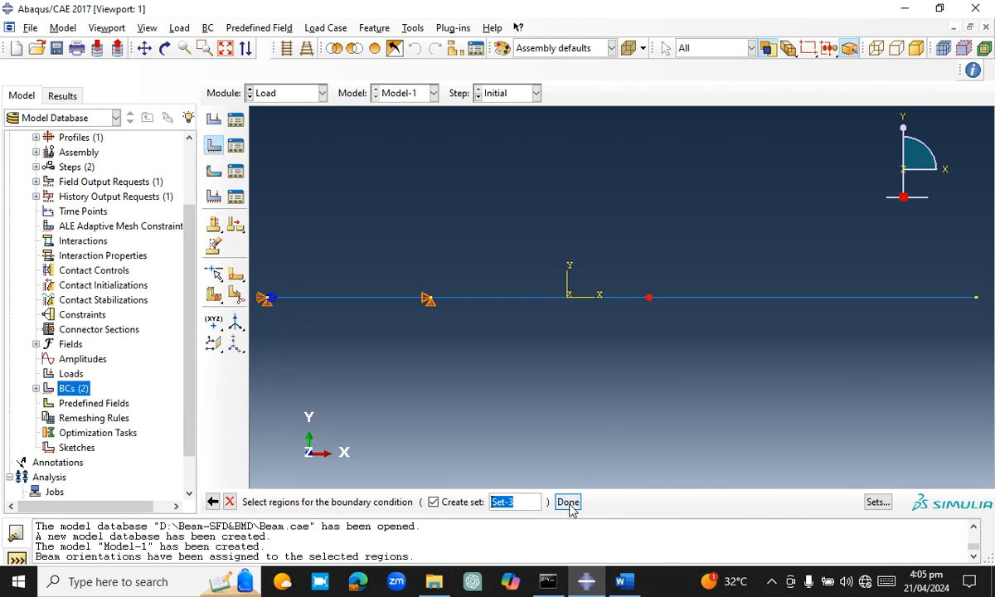
{"action": "left_click", "coordinate": [568, 502]}
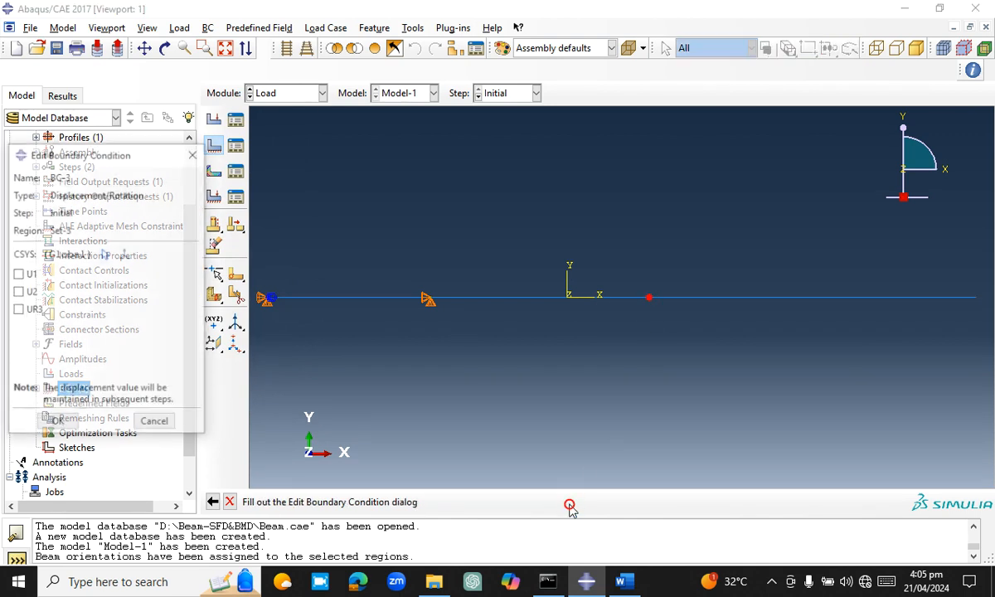
{"action": "left_click", "coordinate": [18, 273]}
{"action": "left_click", "coordinate": [17, 292]}
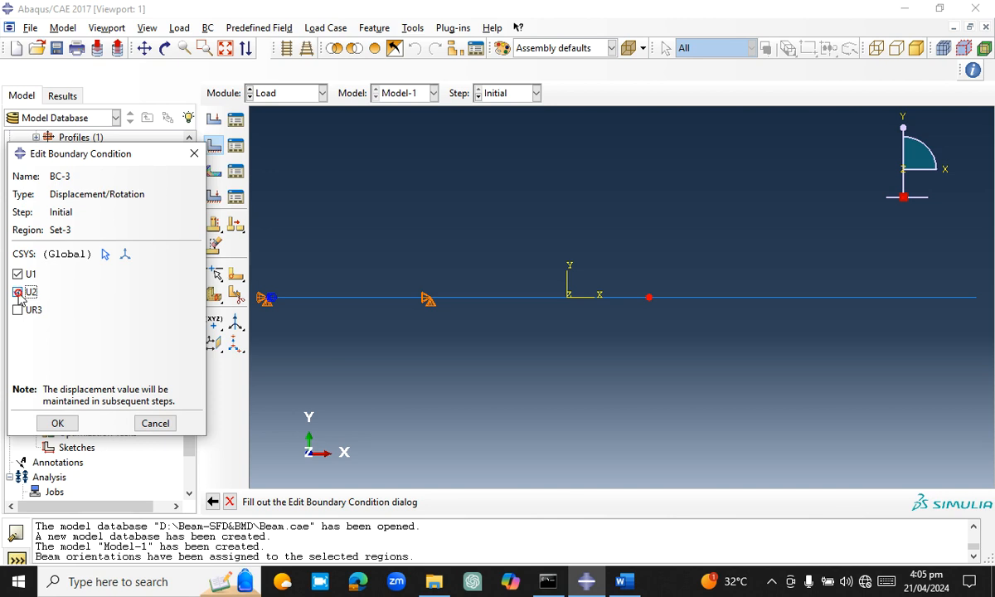
{"action": "left_click", "coordinate": [69, 425]}
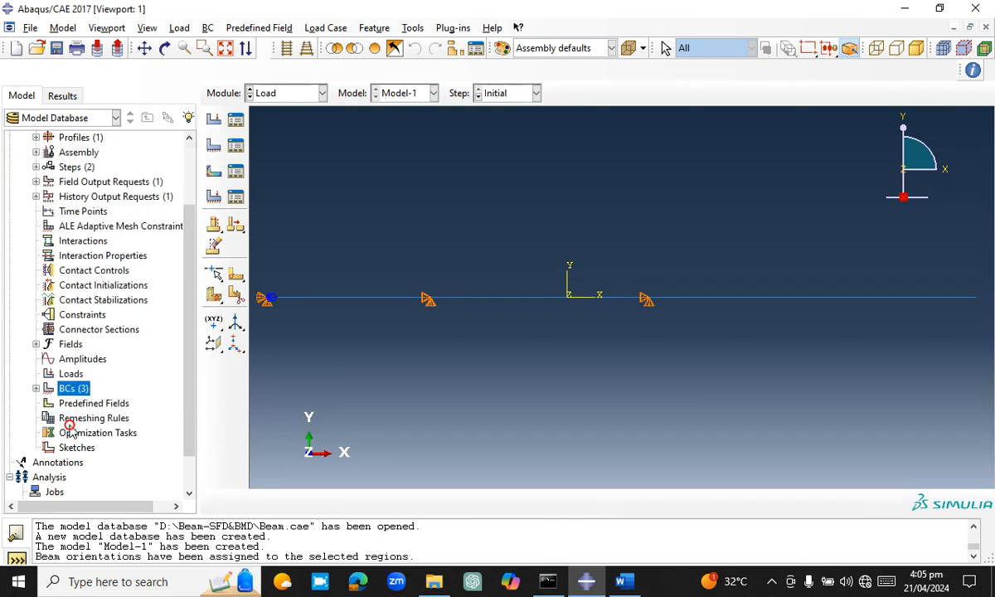
Start a mechanical Moment load named Moment in Step-1
{"action": "double_click", "coordinate": [70, 374]}
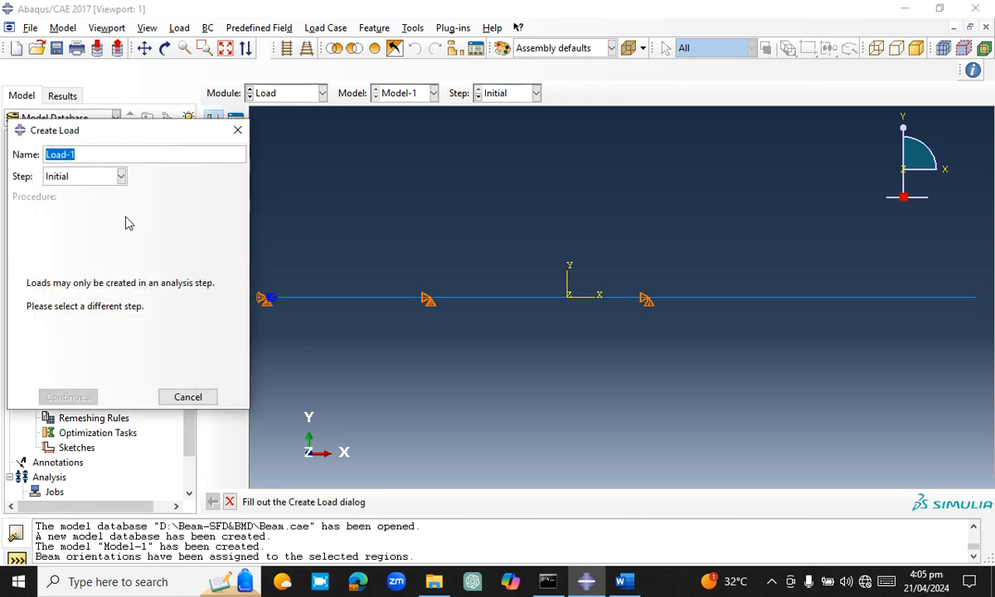
{"action": "type", "text": "Moment"}
{"action": "left_click", "coordinate": [106, 175]}
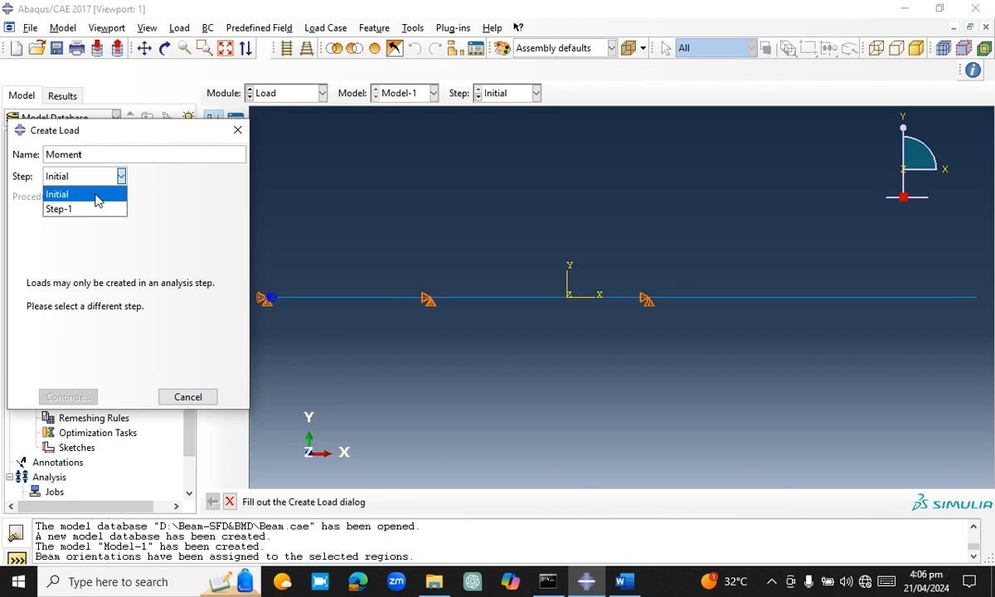
{"action": "left_click", "coordinate": [80, 211]}
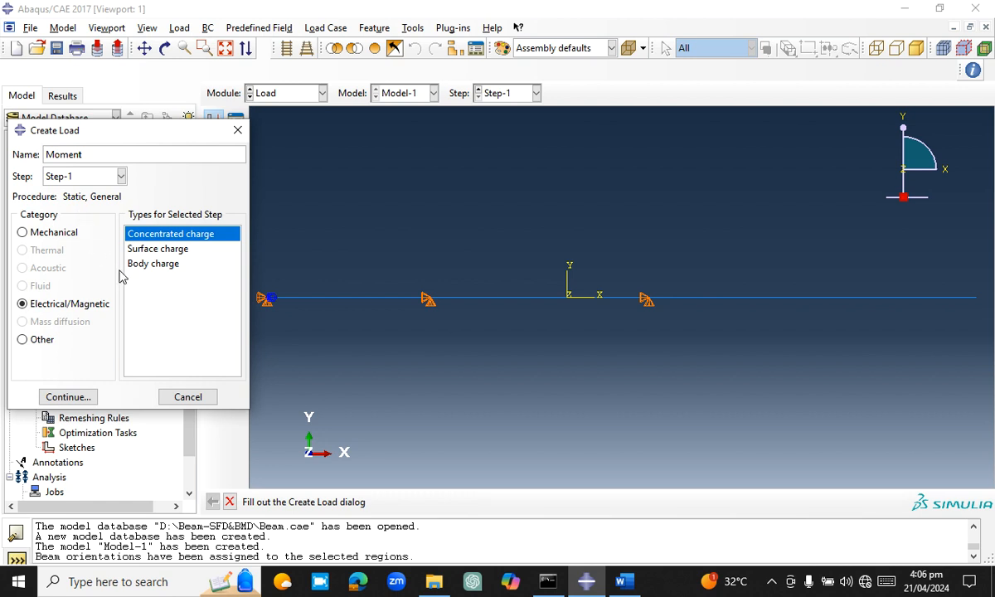
{"action": "left_click", "coordinate": [66, 234]}
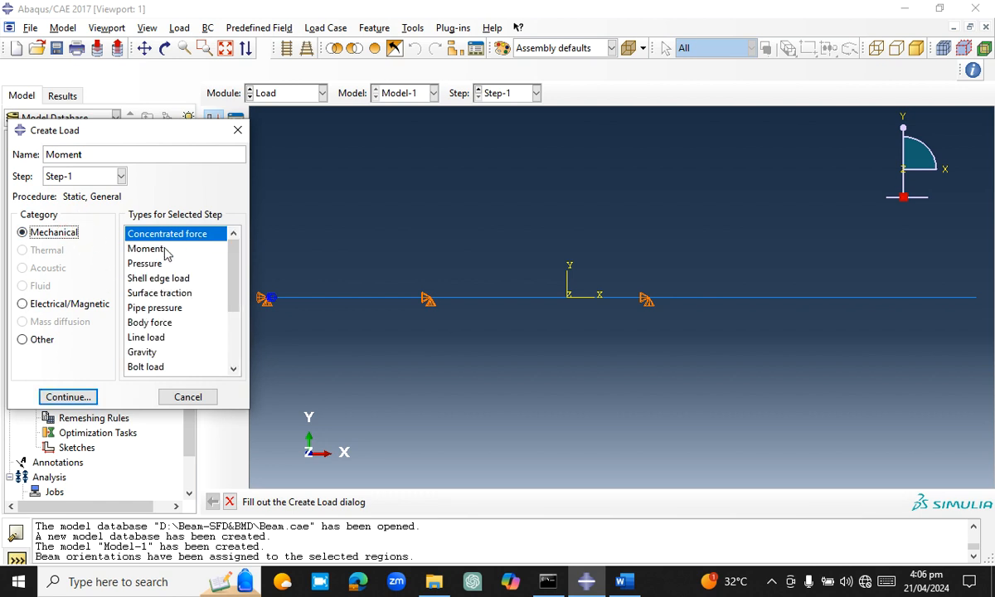
{"action": "left_click", "coordinate": [164, 250]}
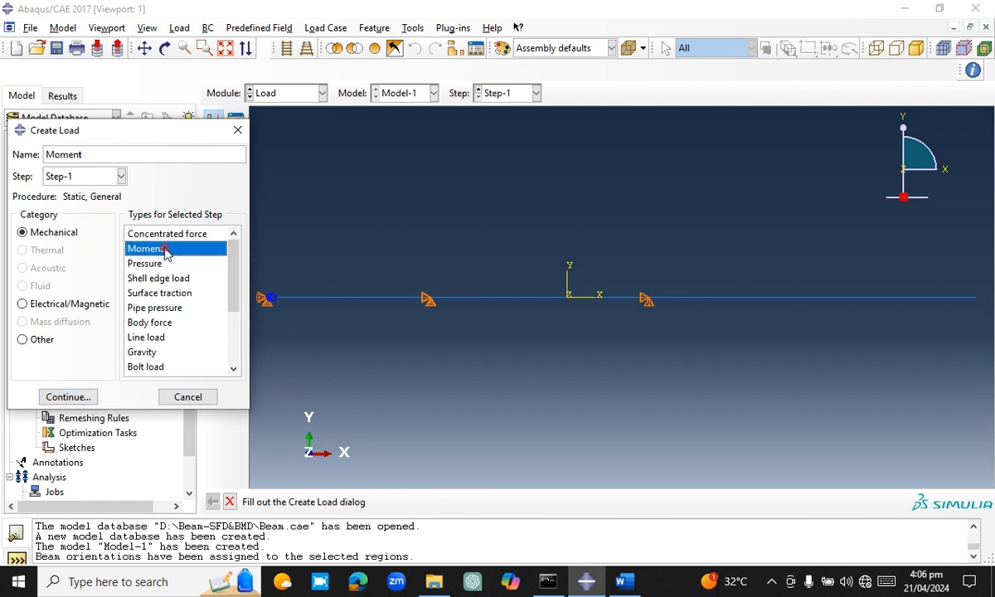
{"action": "left_click", "coordinate": [68, 397]}
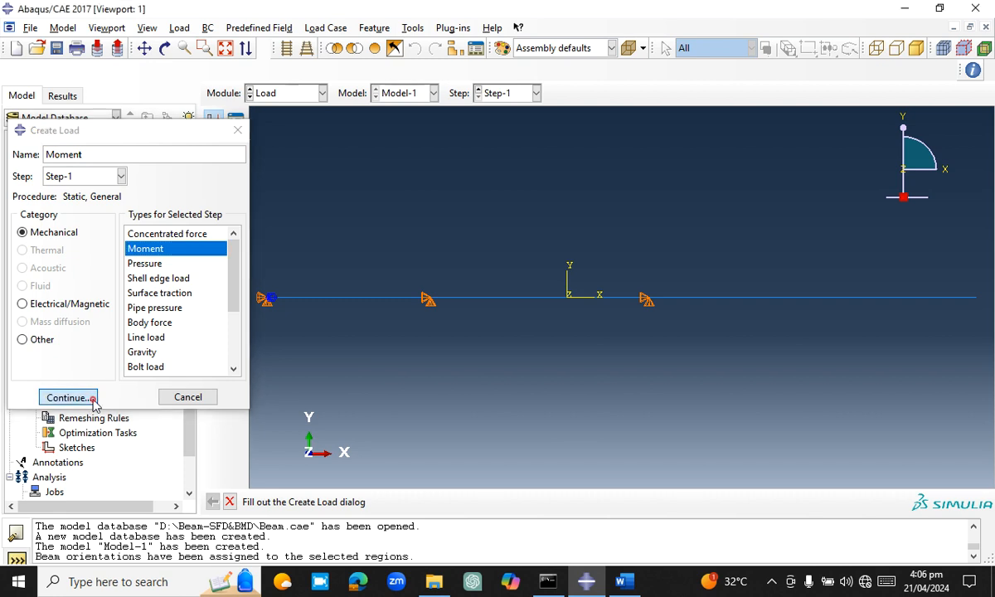
Apply the moment at the first interior support point with a uniform CM3 of -50000
{"action": "left_click", "coordinate": [430, 300]}
{"action": "left_click", "coordinate": [500, 502]}
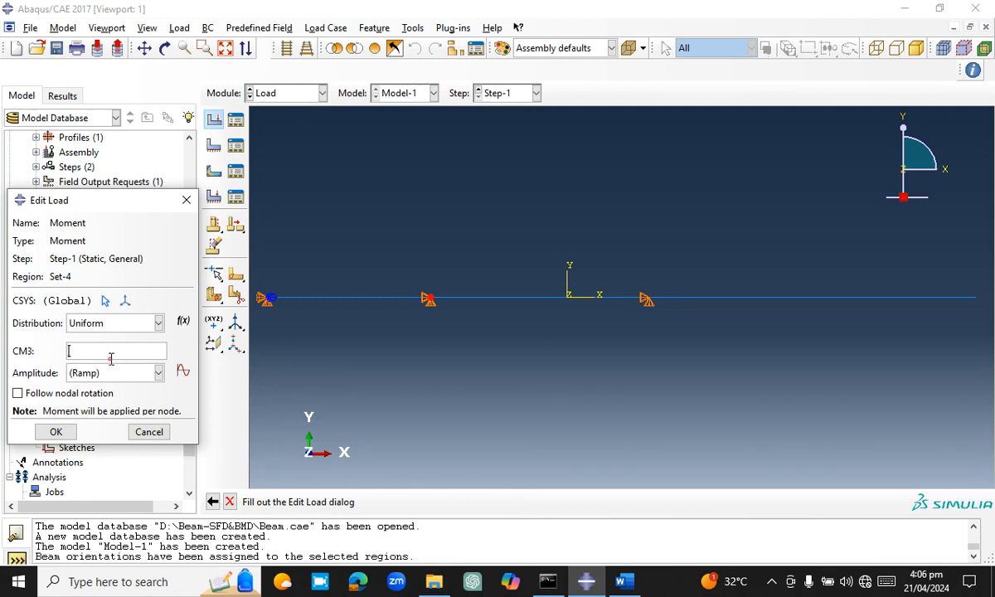
{"action": "type", "text": "-"}
{"action": "left_click_drag", "start_coordinate": [71, 351], "coordinate": [105, 351]}
{"action": "left_click", "coordinate": [56, 432]}
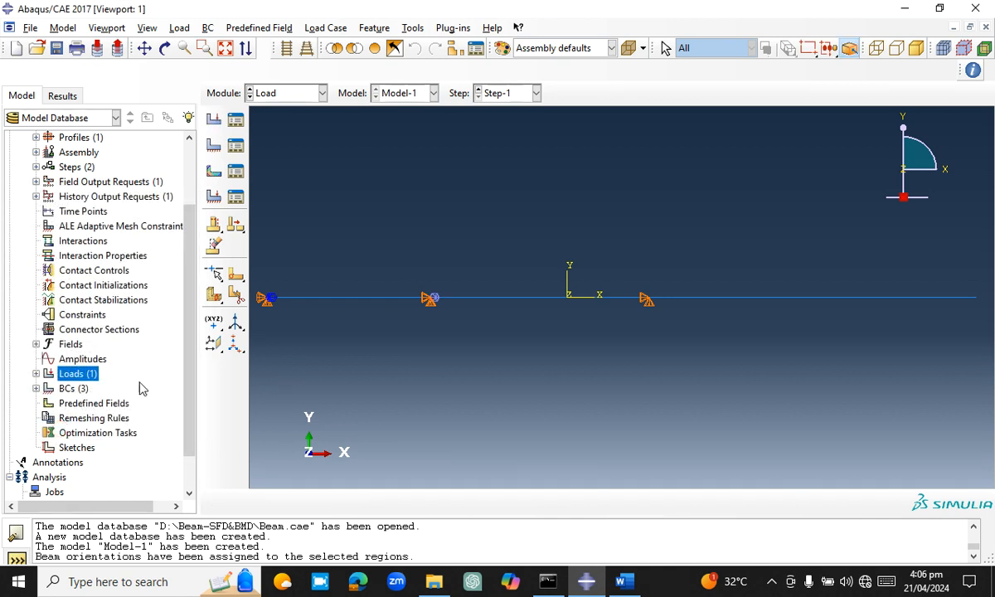
Create a line load named UDL in Step-1 on the middle span with Component 2 set to -10000
{"action": "double_click", "coordinate": [92, 374]}
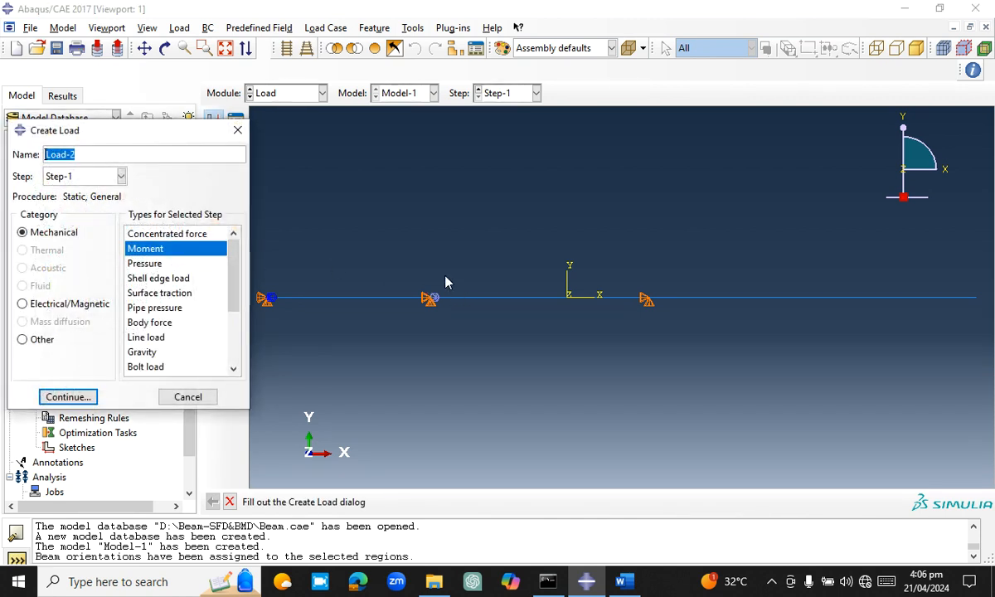
{"action": "left_click", "coordinate": [146, 337]}
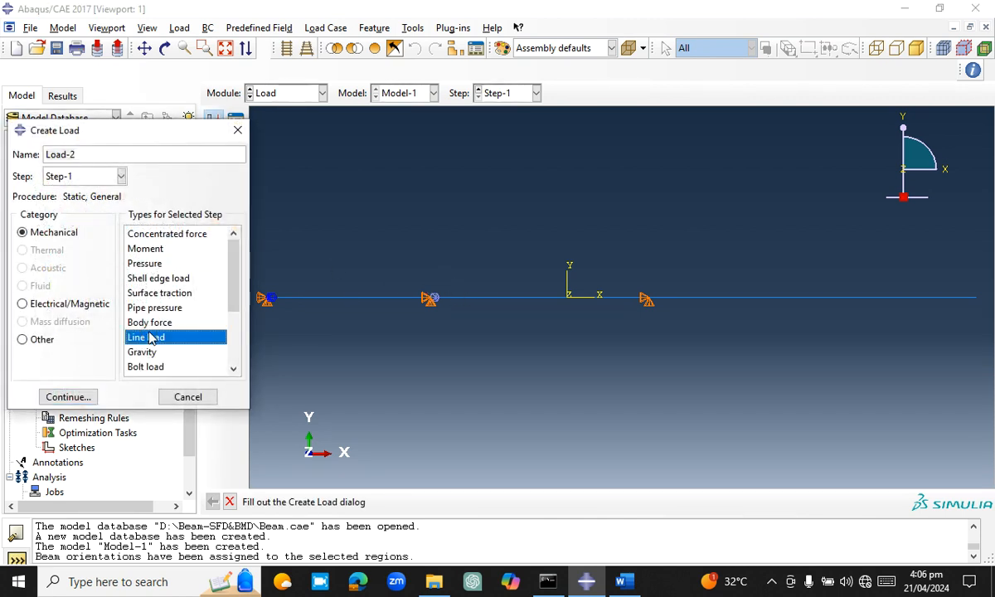
{"action": "double_click", "coordinate": [82, 158]}
{"action": "type", "text": "ud"}
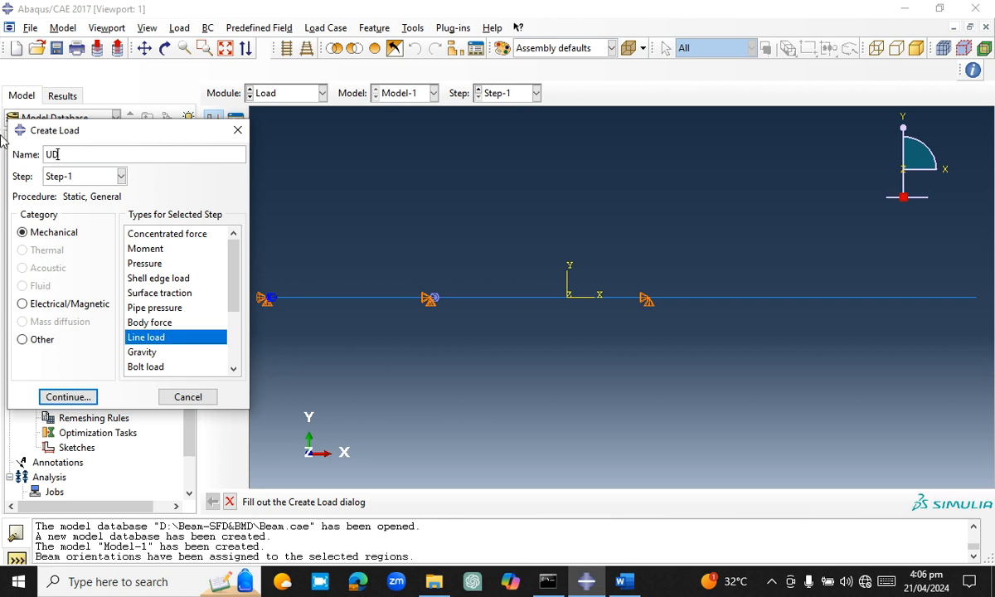
{"action": "left_click", "coordinate": [69, 397]}
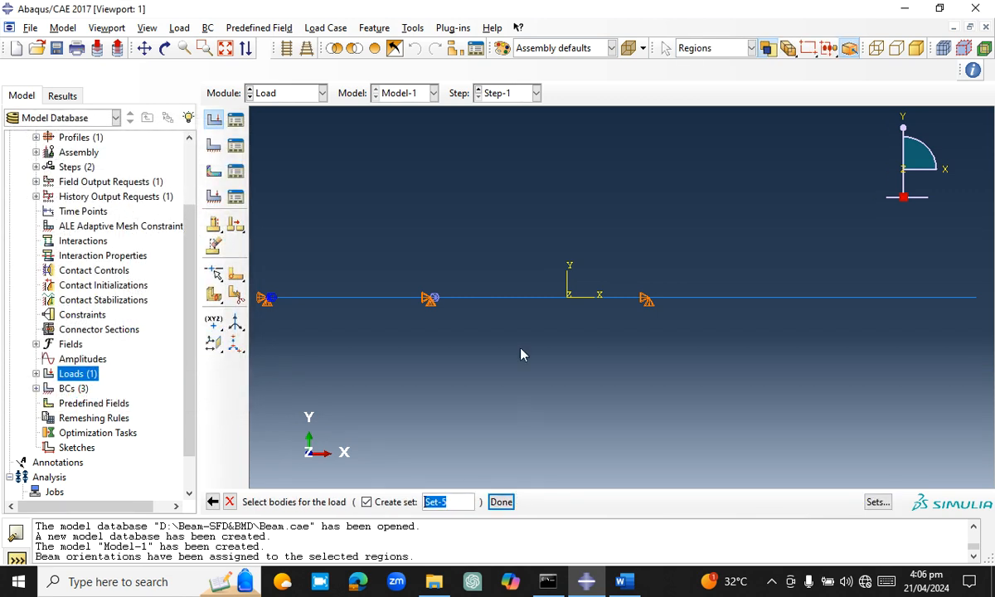
{"action": "left_click", "coordinate": [507, 300]}
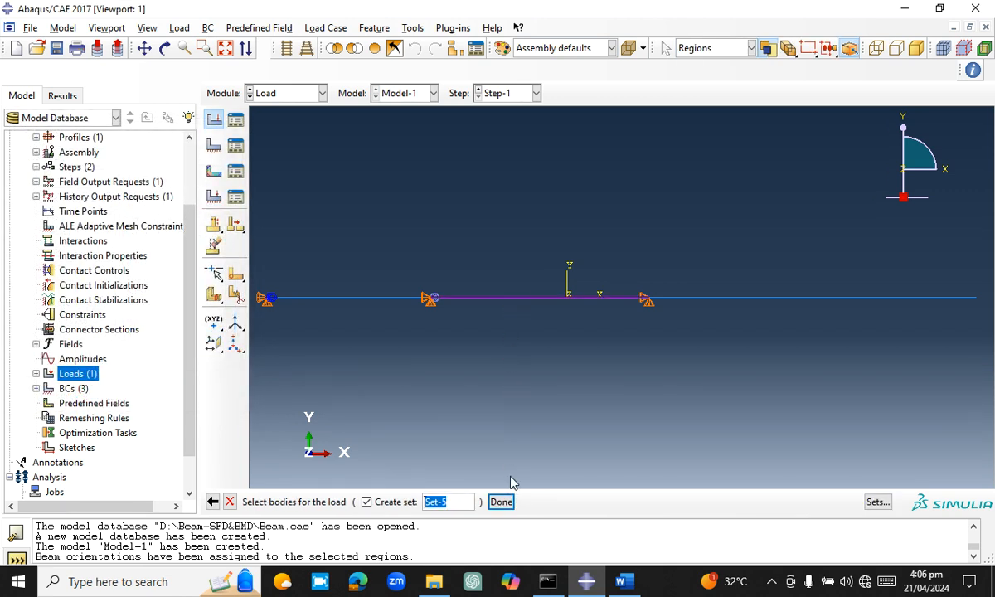
{"action": "left_click", "coordinate": [502, 503]}
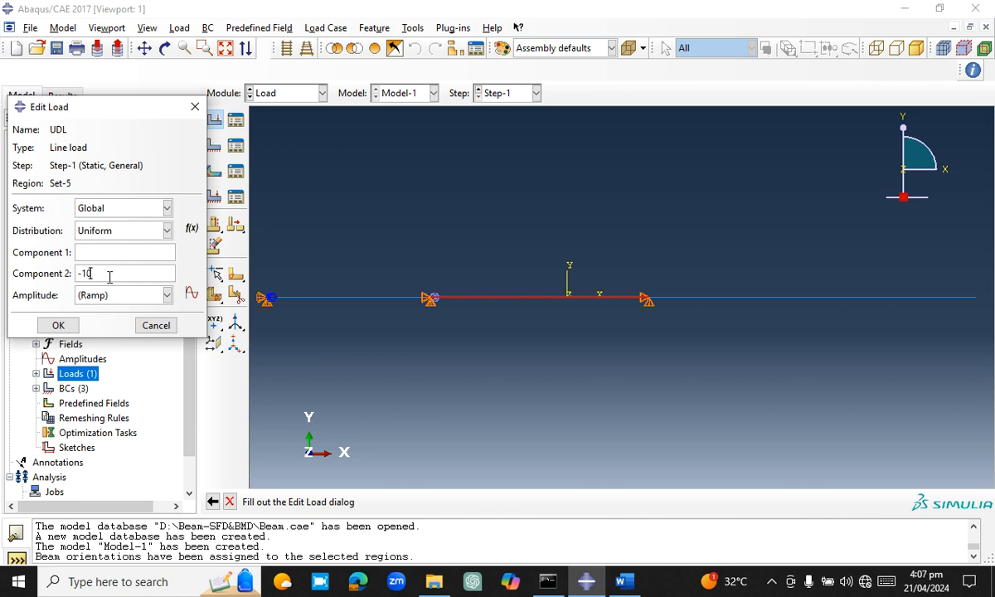
{"action": "left_click", "coordinate": [65, 325]}
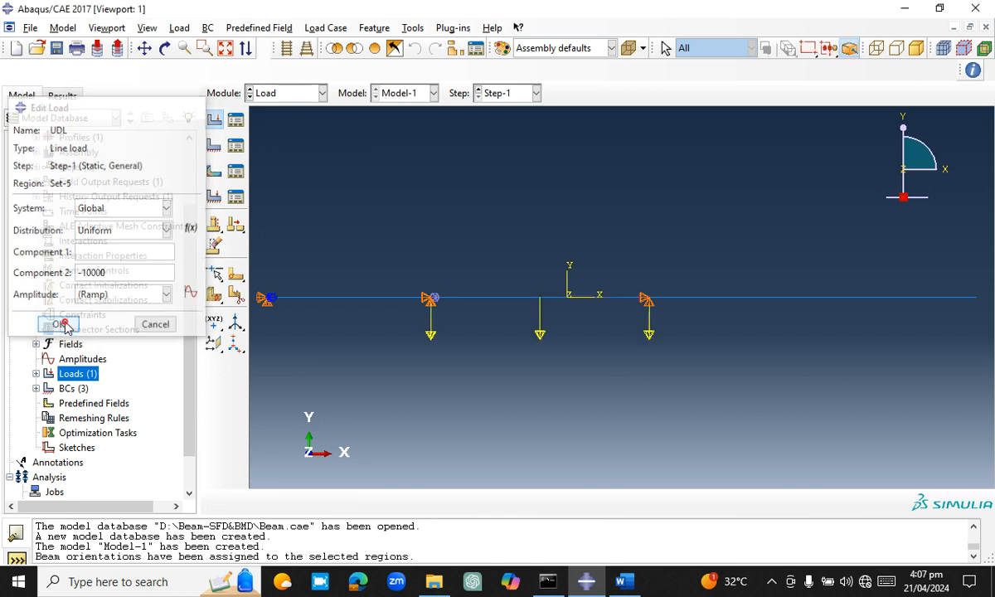
Create a downward concentrated force named Point load in Step-1 at the beam's free right end point
{"action": "double_click", "coordinate": [89, 377]}
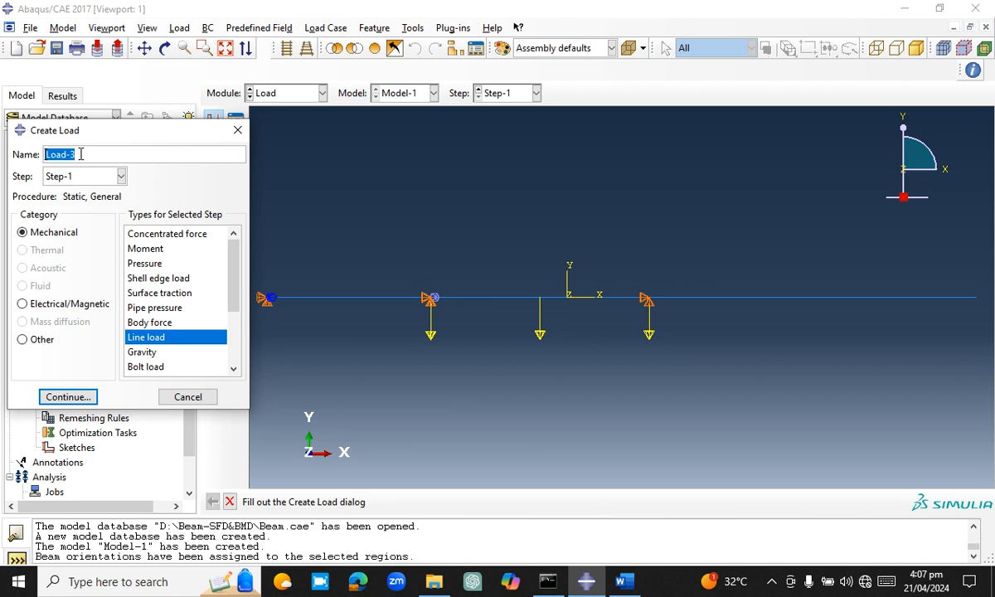
{"action": "type", "text": "Point l"}
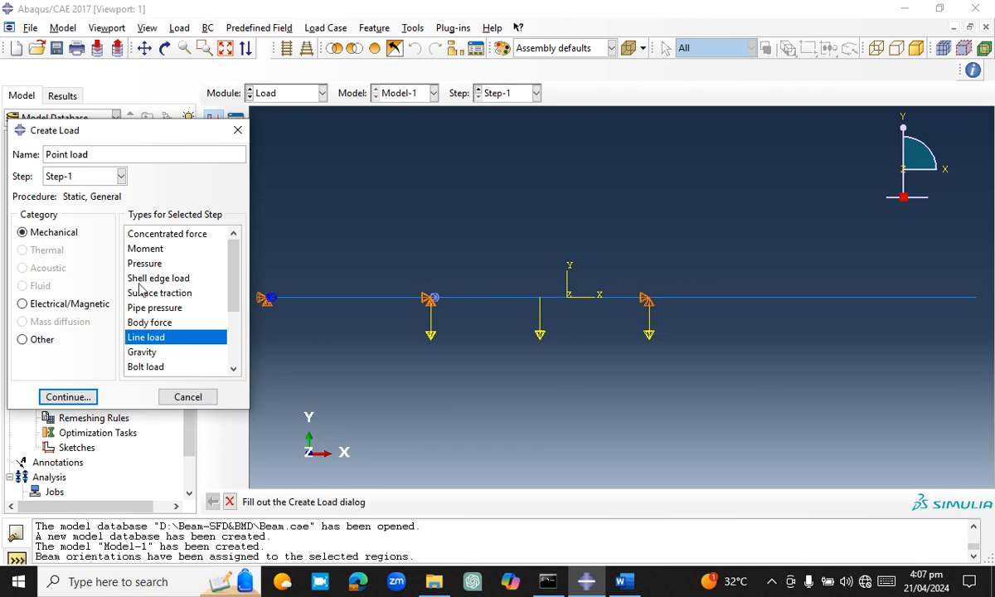
{"action": "left_click", "coordinate": [148, 237]}
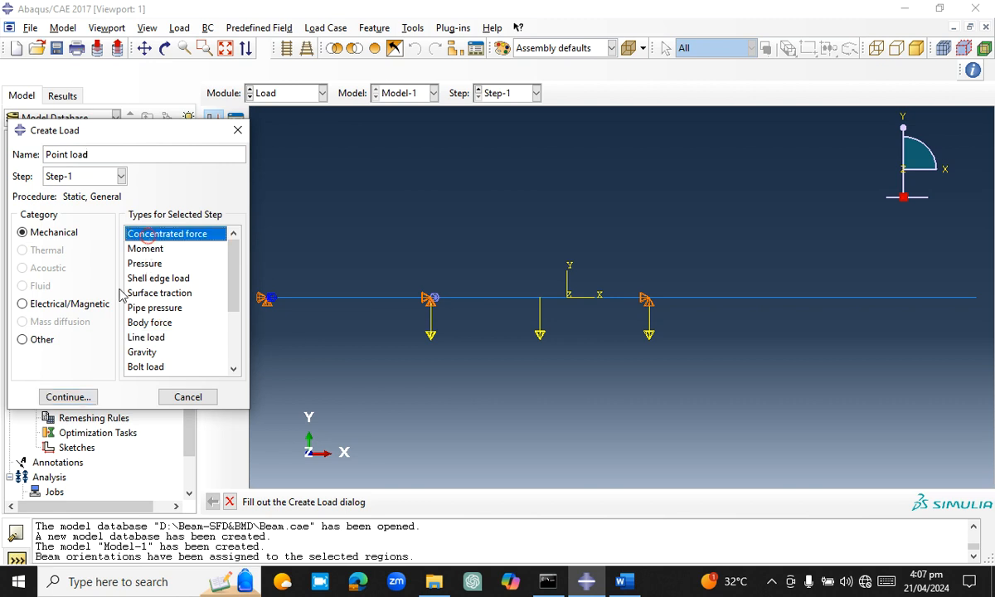
{"action": "left_click", "coordinate": [68, 396]}
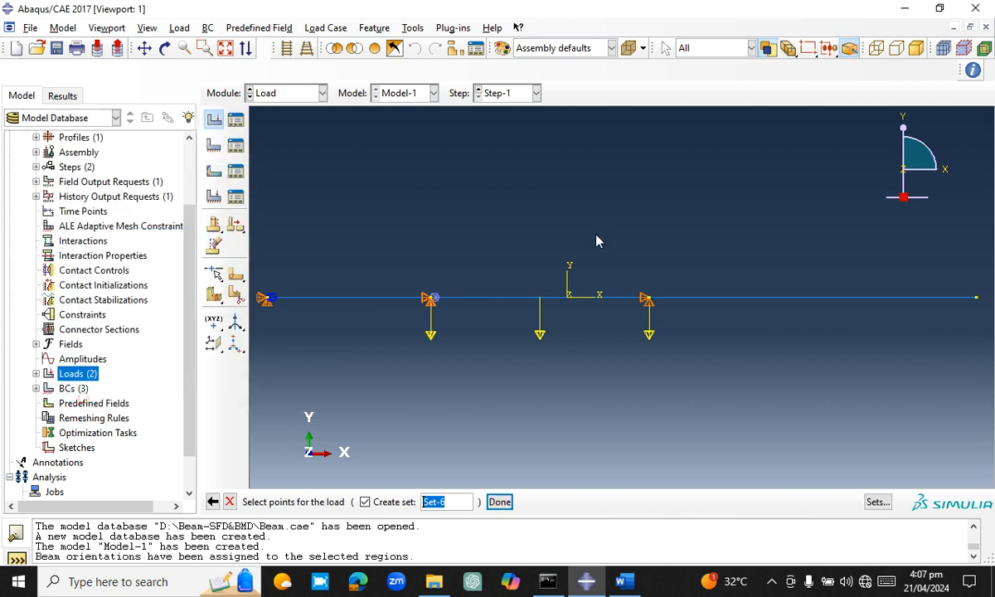
{"action": "left_click", "coordinate": [977, 300]}
{"action": "left_click", "coordinate": [495, 503]}
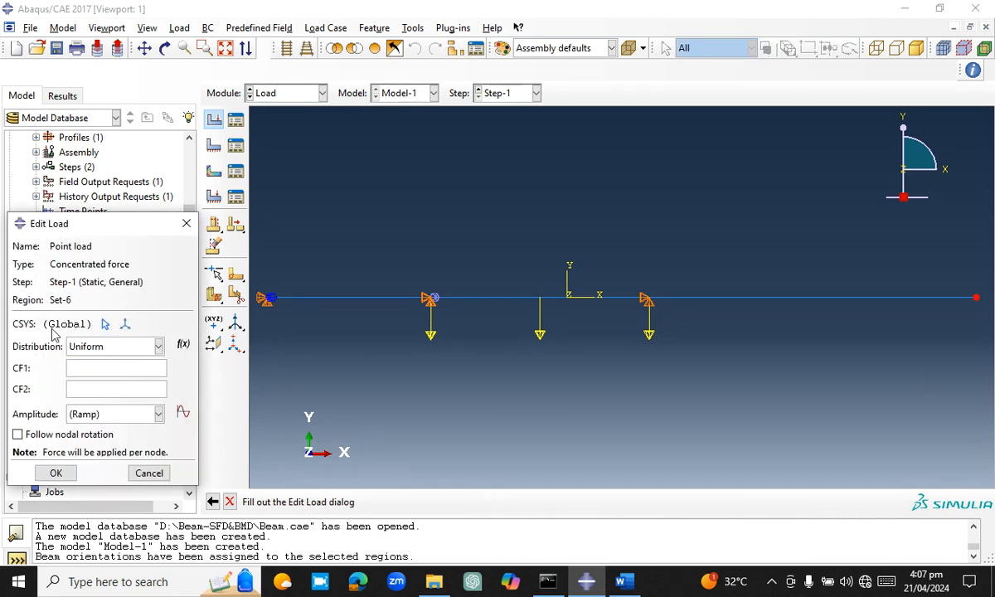
{"action": "type", "text": "-35000"}
{"action": "left_click", "coordinate": [58, 473]}
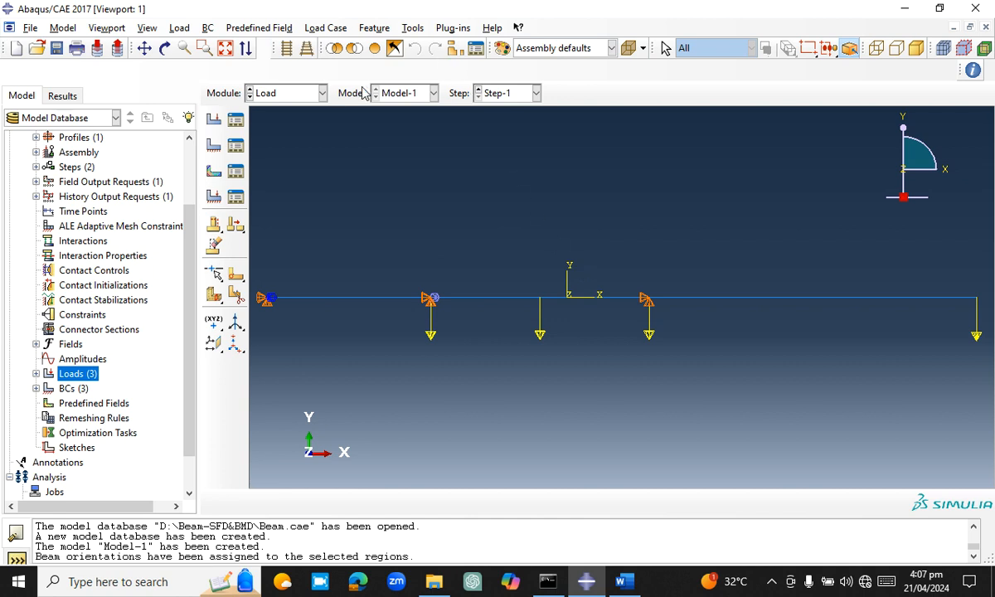
Switch to the Mesh module and assign the whole beam the Standard linear Beam element type with shear-flexible formulation (B21)
{"action": "left_click", "coordinate": [302, 93]}
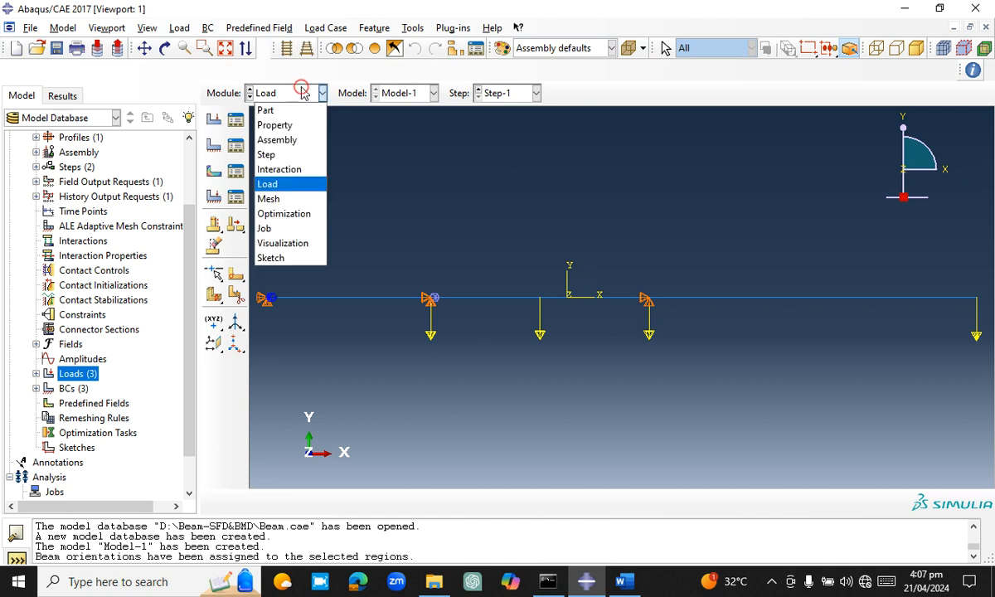
{"action": "left_click", "coordinate": [280, 202]}
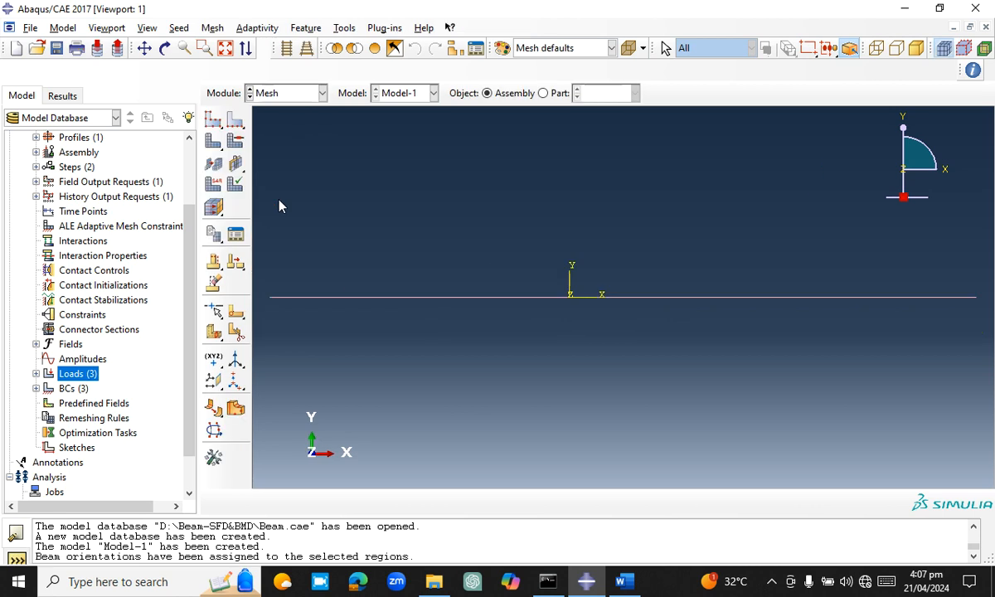
{"action": "left_click", "coordinate": [179, 27]}
{"action": "mouse_move", "coordinate": [202, 31]}
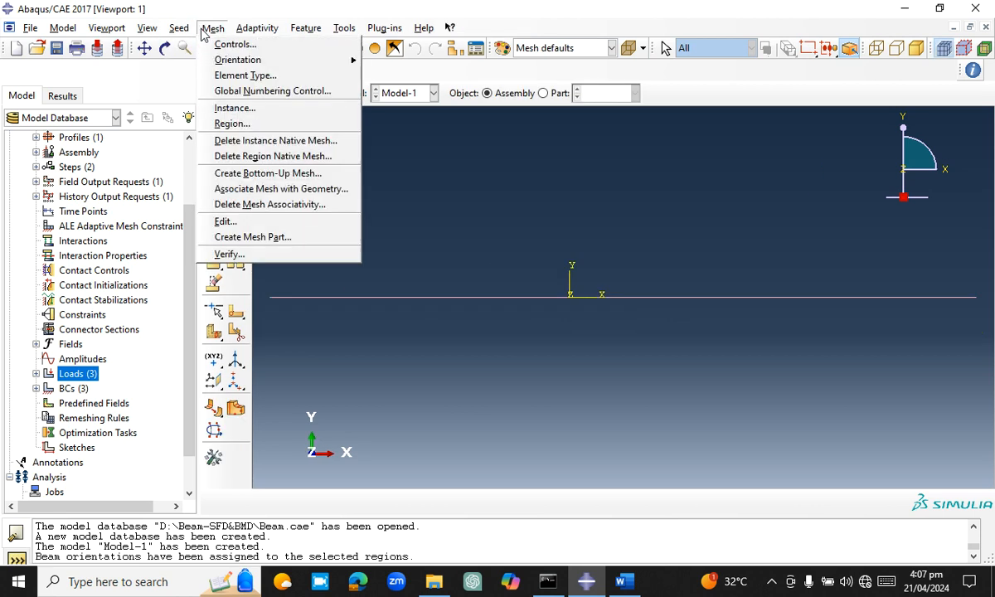
{"action": "left_click", "coordinate": [224, 77]}
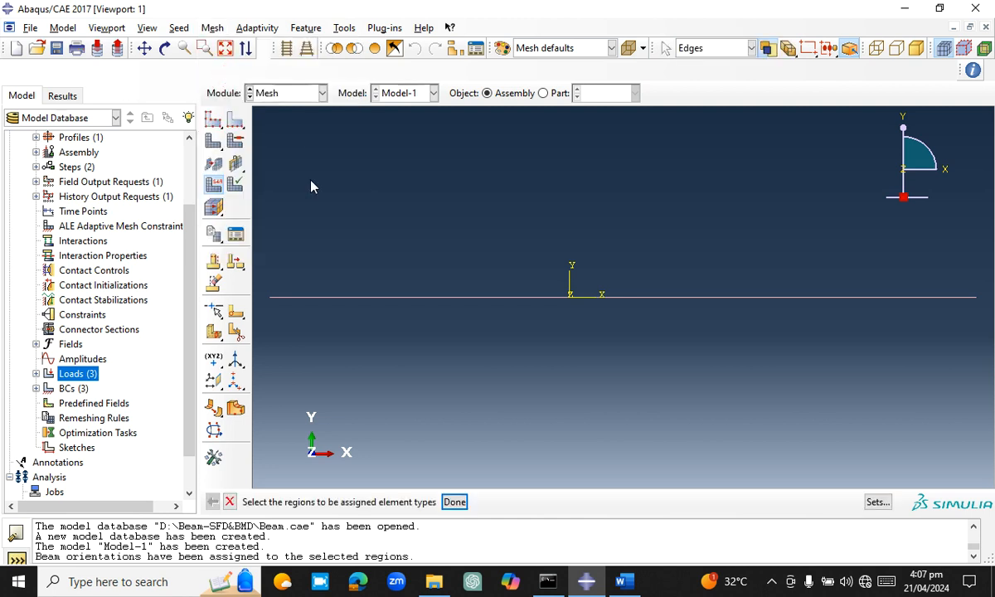
{"action": "left_click_drag", "start_coordinate": [270, 206], "coordinate": [932, 316]}
{"action": "left_click", "coordinate": [454, 502]}
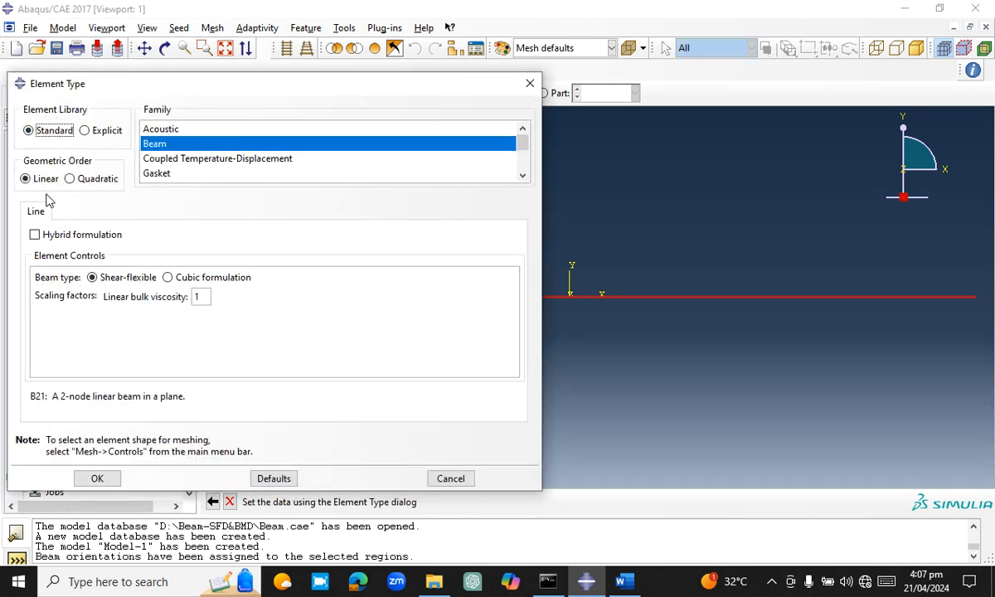
{"action": "left_click", "coordinate": [100, 478]}
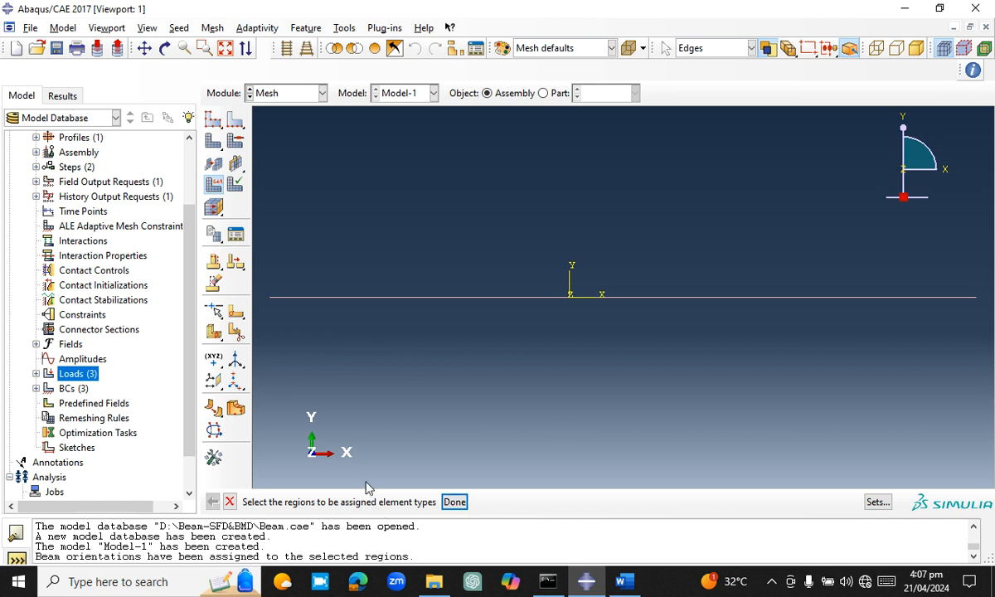
Reassign the same B21 linear beam element type to all beam edges
{"action": "left_click_drag", "start_coordinate": [250, 236], "coordinate": [933, 349]}
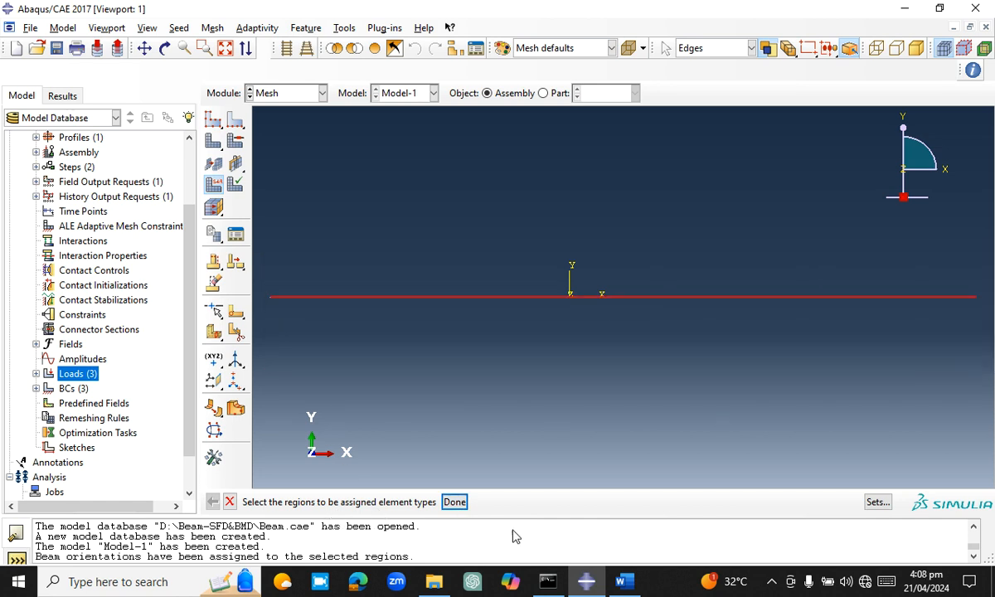
{"action": "left_click", "coordinate": [455, 502]}
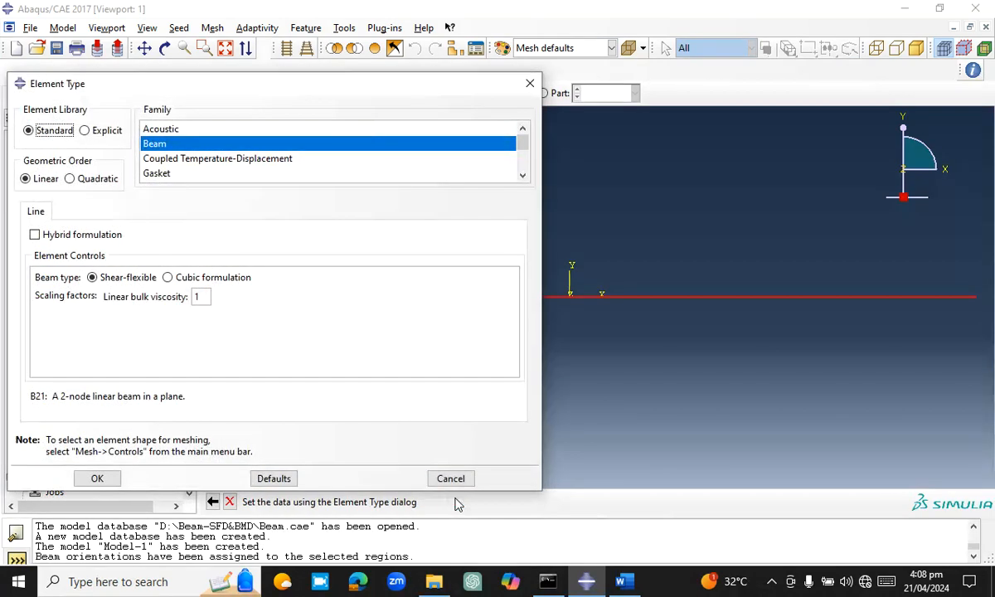
{"action": "left_click", "coordinate": [99, 478]}
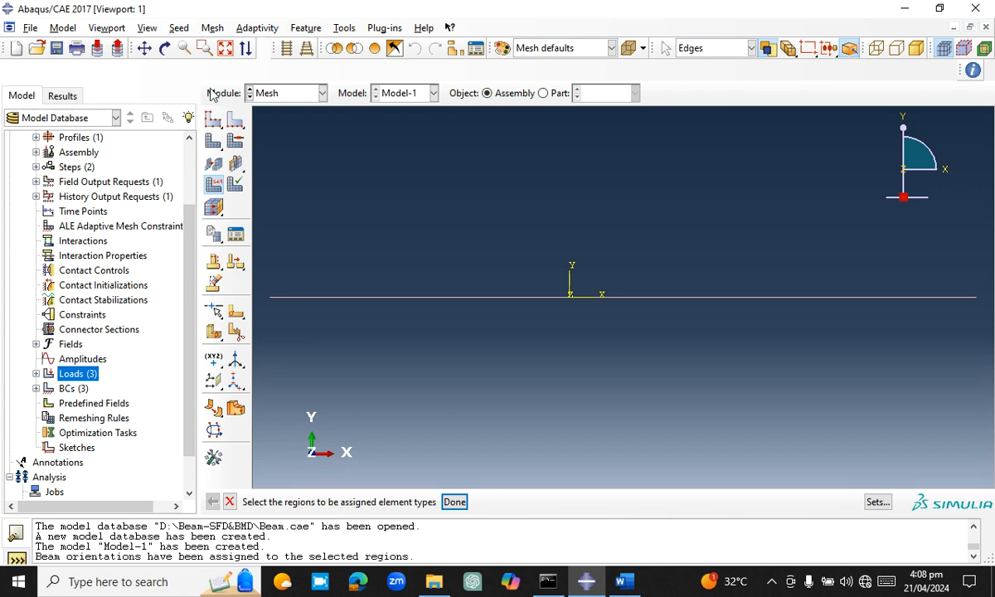
{"action": "left_click", "coordinate": [213, 28]}
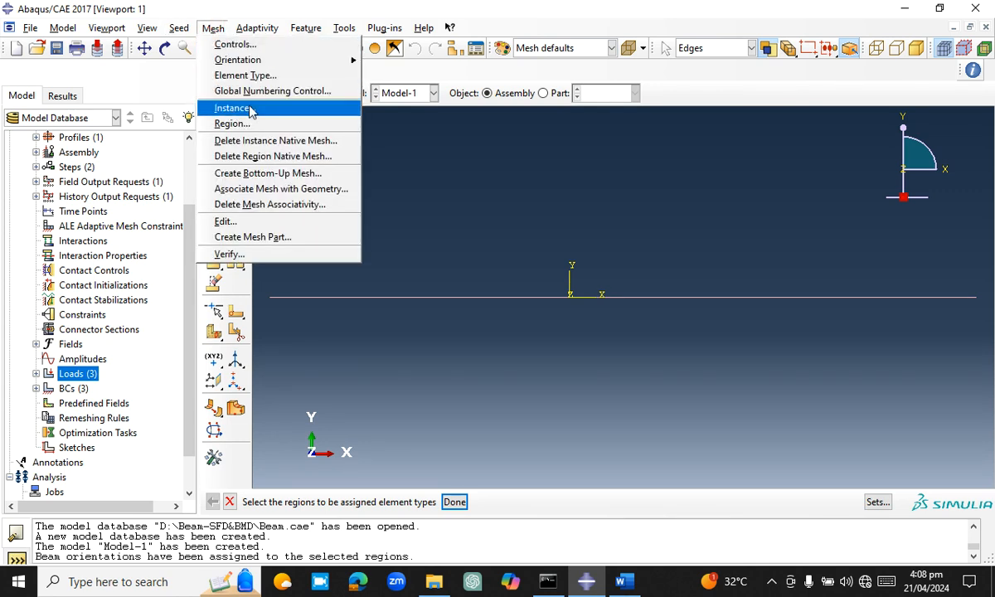
{"action": "left_click", "coordinate": [425, 70]}
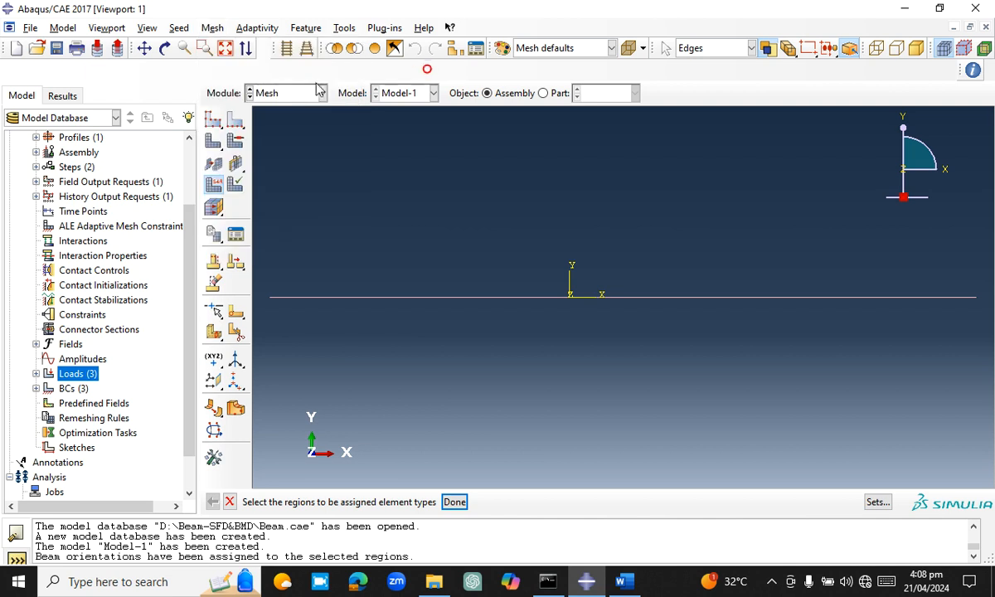
Seed the beam instance with an approximate global size of 0.4, keeping the default curvature and minimum size controls
{"action": "left_click", "coordinate": [213, 120]}
{"action": "type", "text": "0.4"}
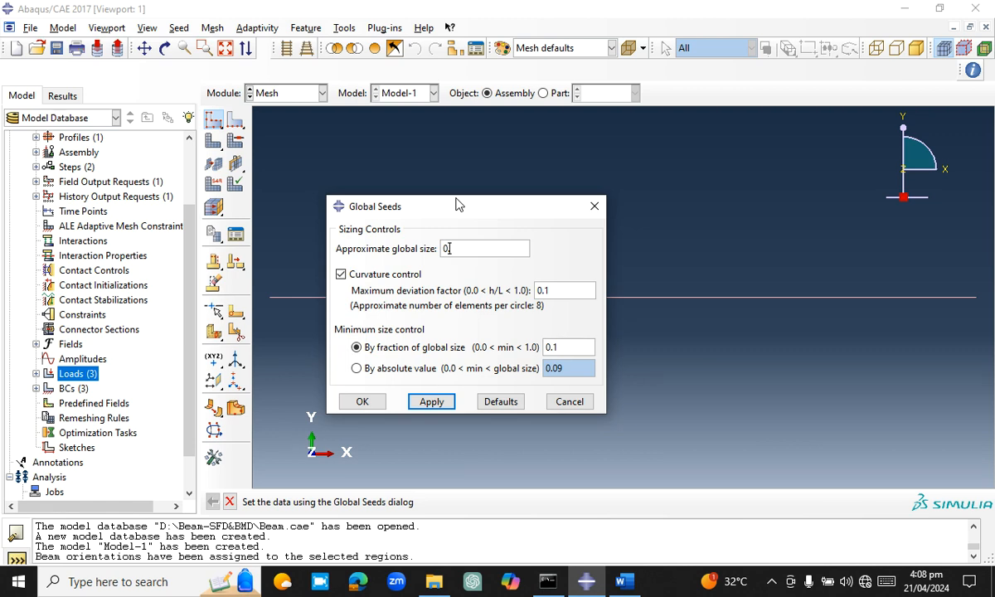
{"action": "left_click", "coordinate": [429, 402]}
{"action": "left_click", "coordinate": [360, 401]}
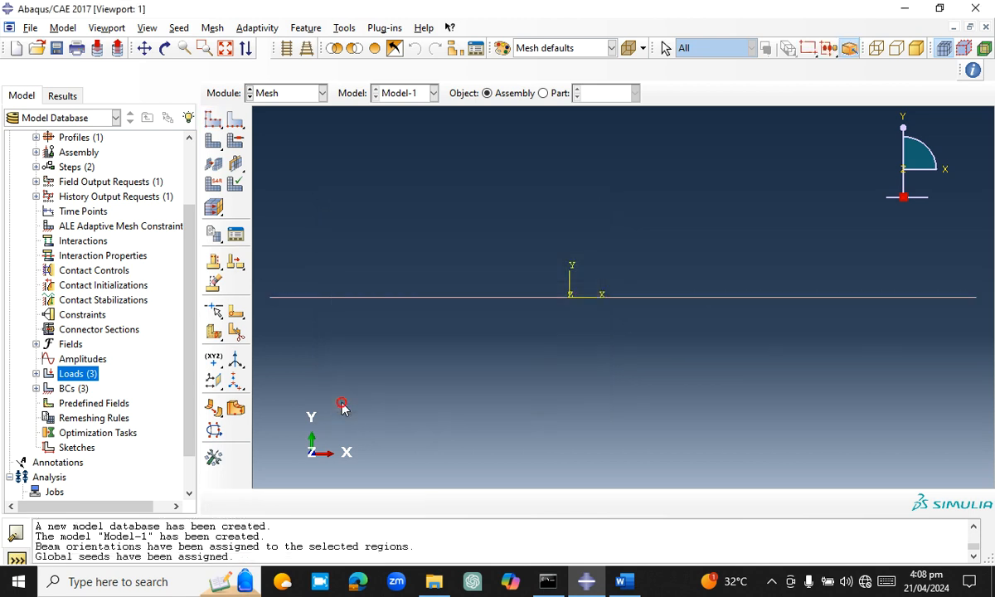
Mesh the beam part instance with the assigned seeds
{"action": "left_click", "coordinate": [224, 30]}
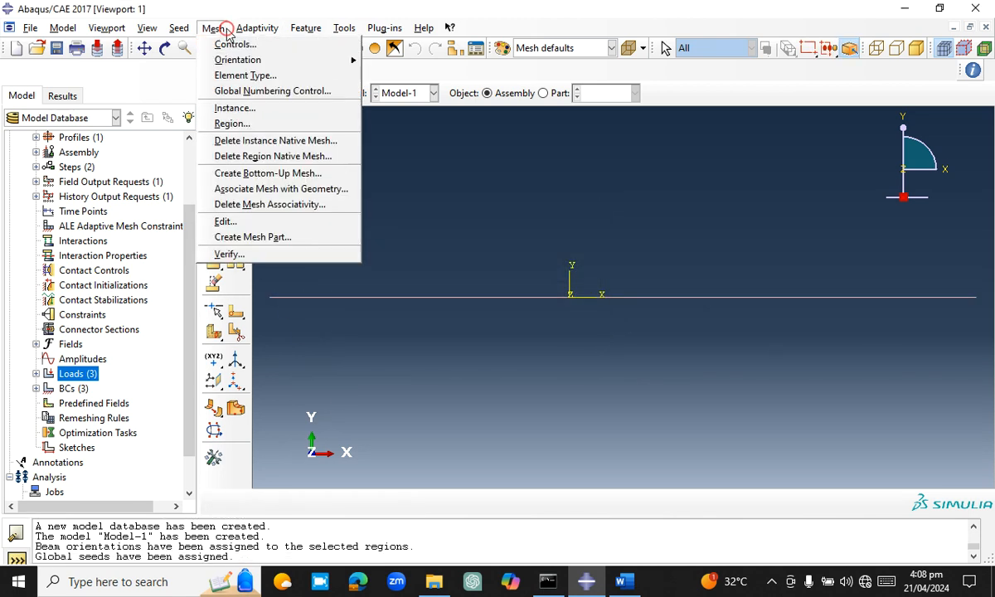
{"action": "left_click", "coordinate": [234, 110]}
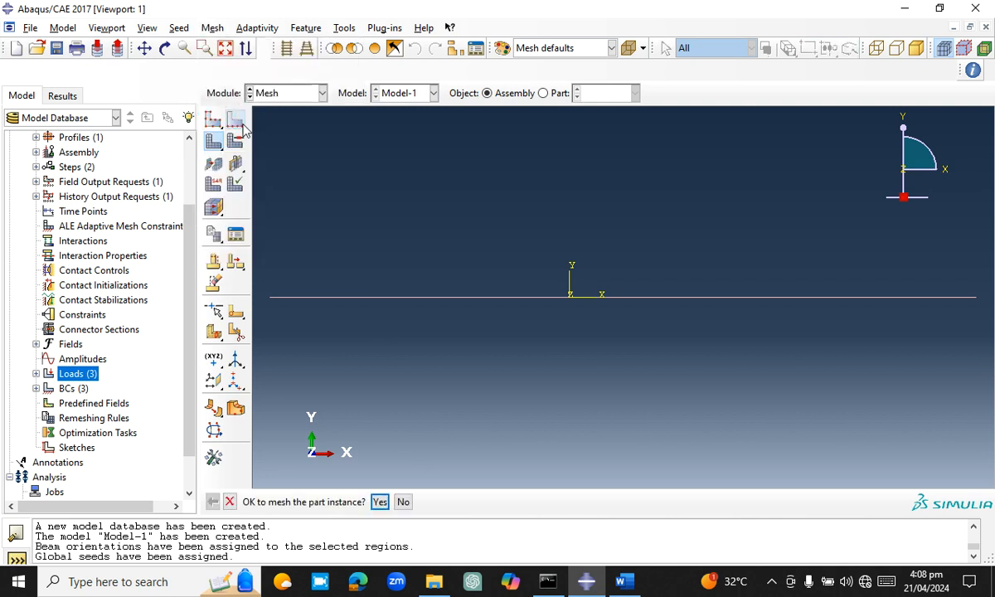
{"action": "left_click", "coordinate": [378, 502]}
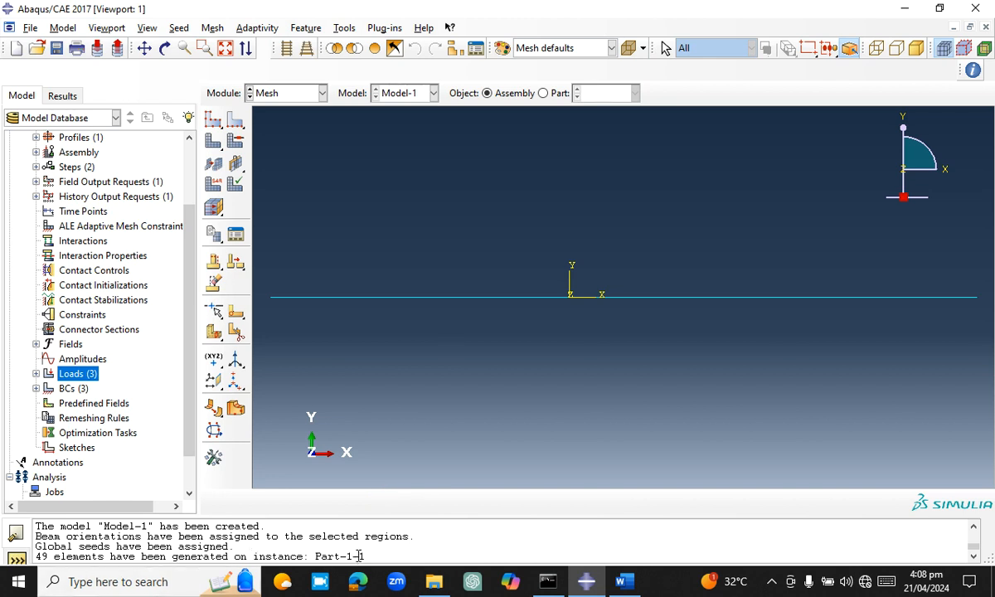
Switch to the Job module and create the full-analysis job Job-1 for Model-1, keeping the default submission, memory, parallelization and precision settings
{"action": "left_click", "coordinate": [321, 93]}
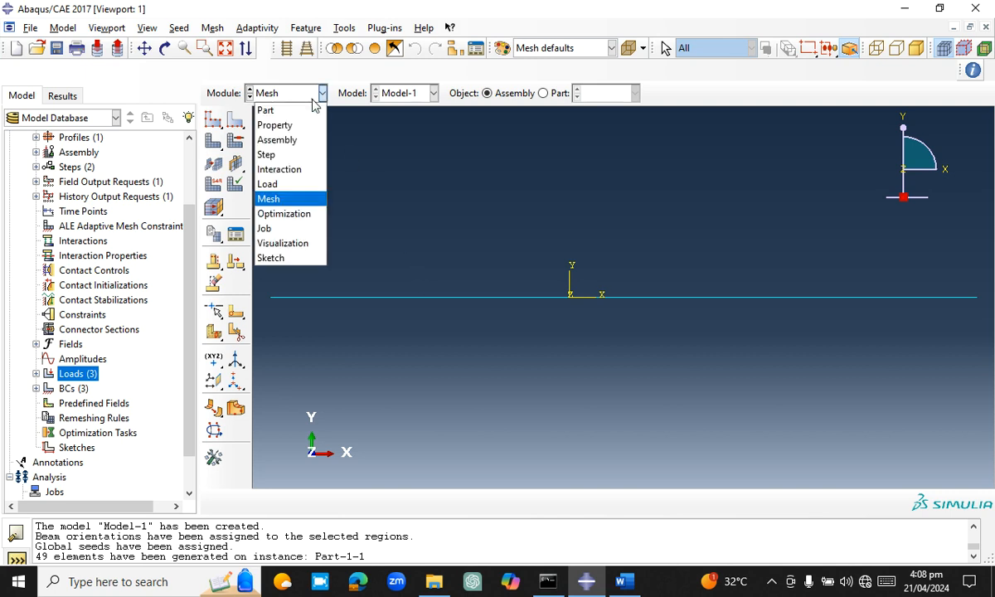
{"action": "left_click", "coordinate": [297, 228]}
{"action": "left_click", "coordinate": [236, 98]}
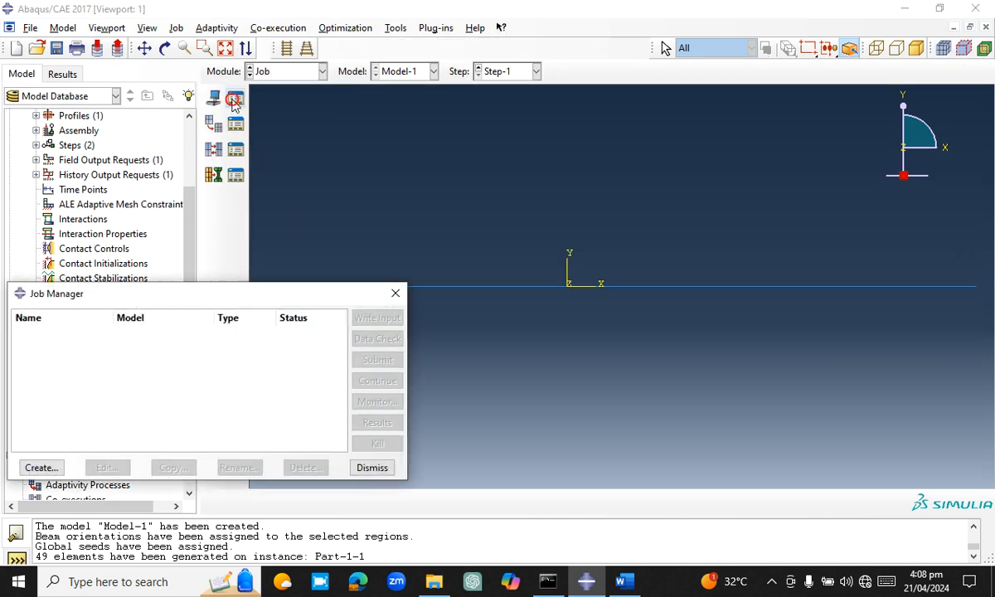
{"action": "left_click", "coordinate": [39, 468]}
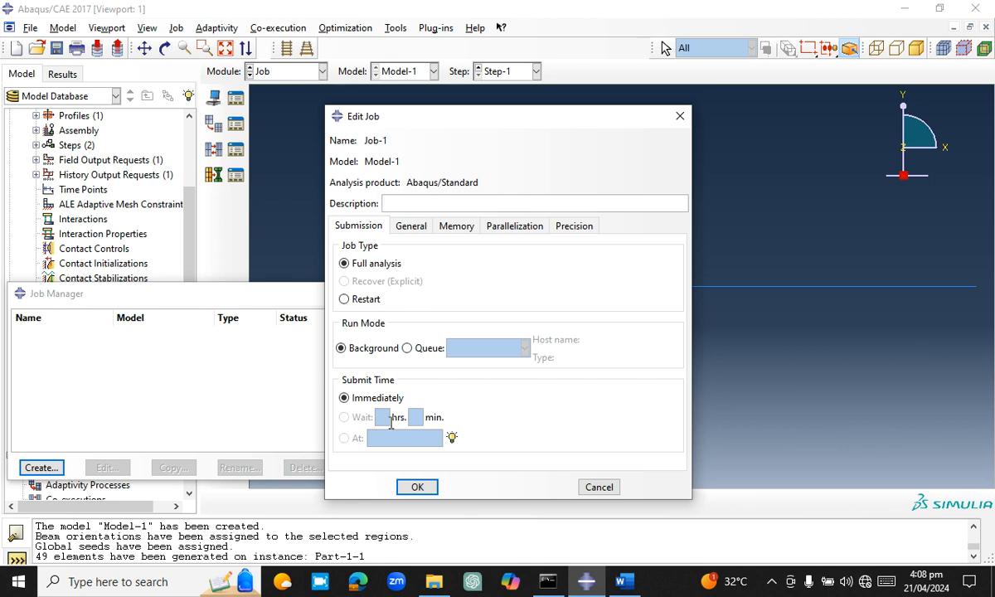
{"action": "left_click", "coordinate": [408, 224]}
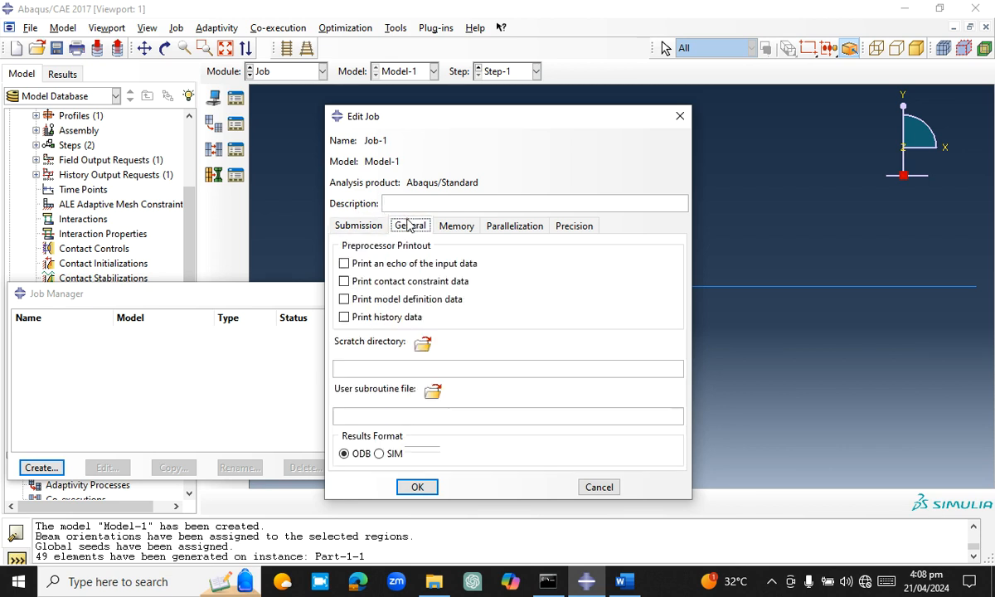
{"action": "left_click", "coordinate": [452, 226]}
{"action": "left_click", "coordinate": [504, 227]}
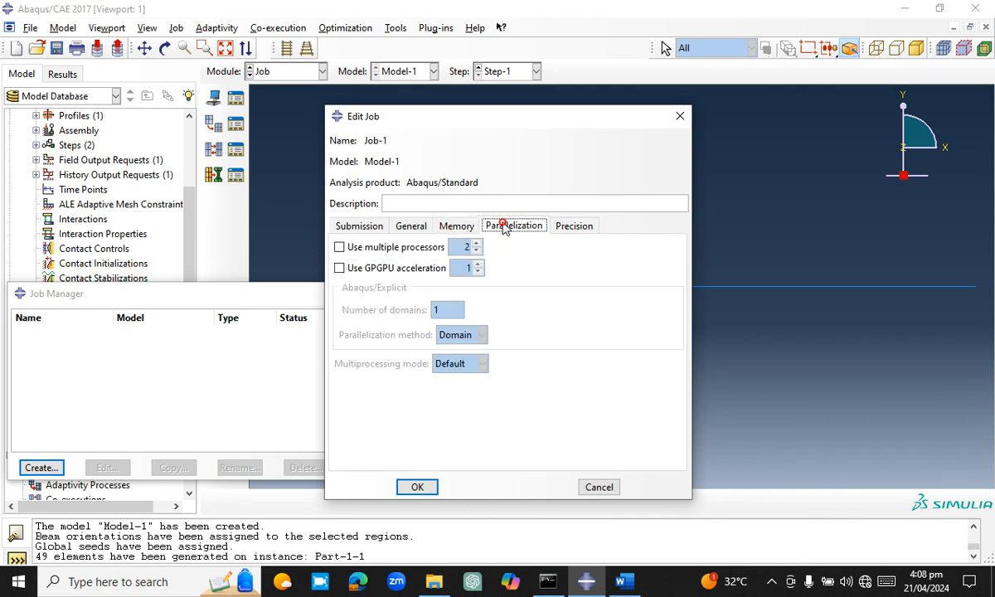
{"action": "left_click", "coordinate": [575, 226]}
{"action": "left_click", "coordinate": [353, 226]}
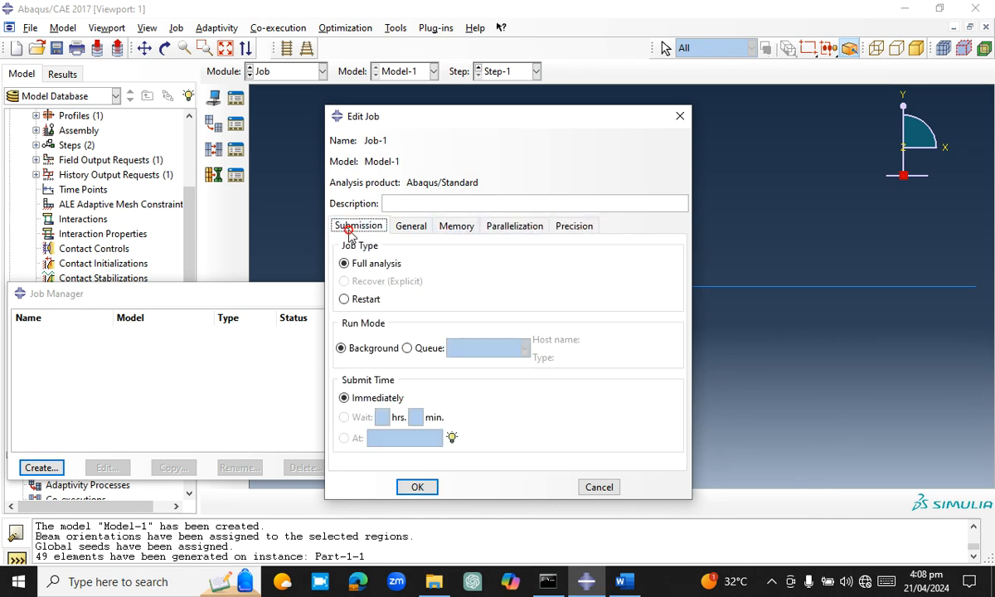
{"action": "left_click", "coordinate": [410, 487]}
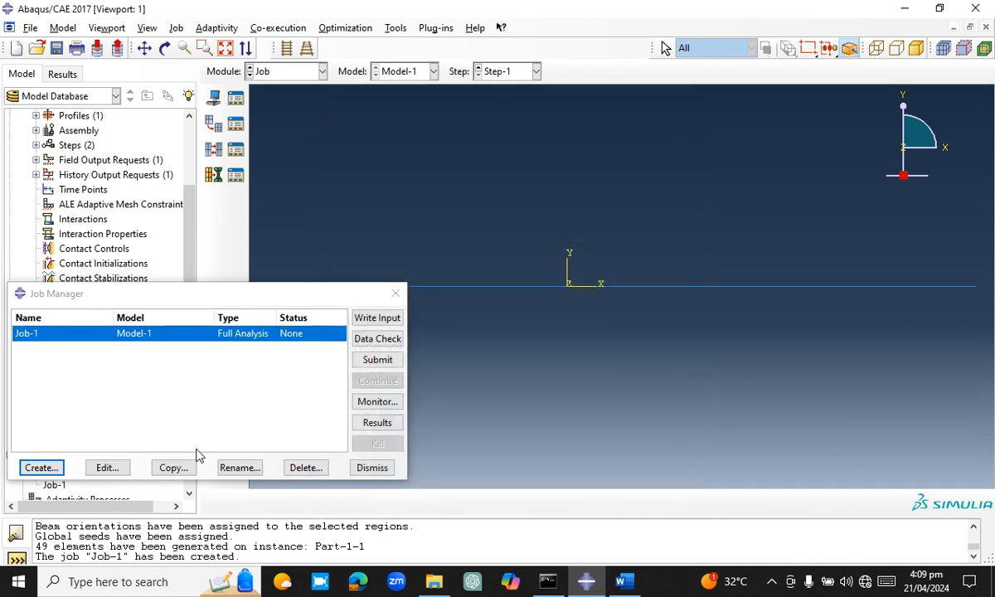
Submit Job-1 for analysis, accepting the overwrite of its job files, and plot the deformed shape from its results
{"action": "left_click", "coordinate": [376, 363]}
{"action": "left_click", "coordinate": [47, 231]}
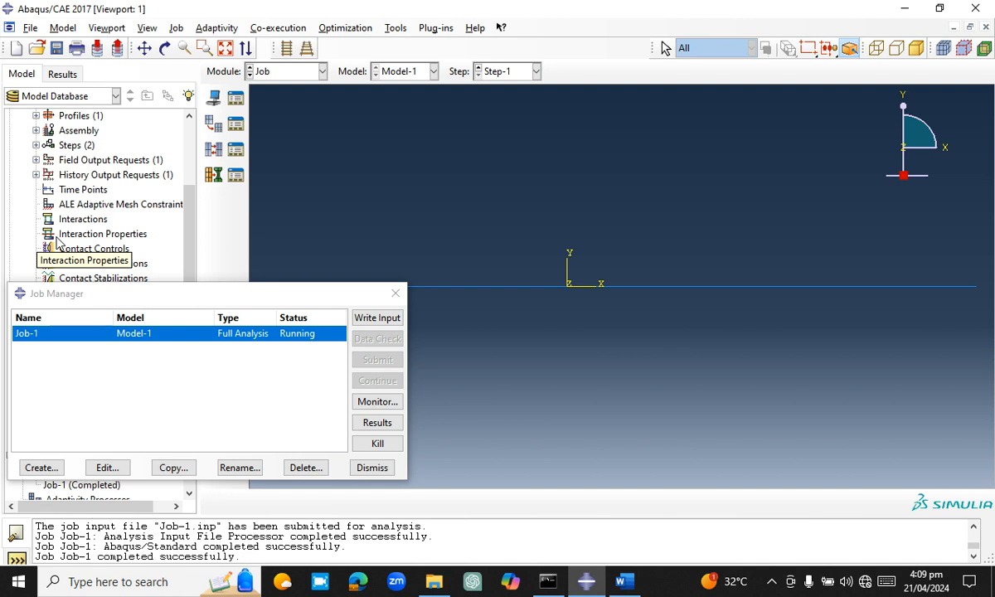
{"action": "left_click", "coordinate": [377, 423]}
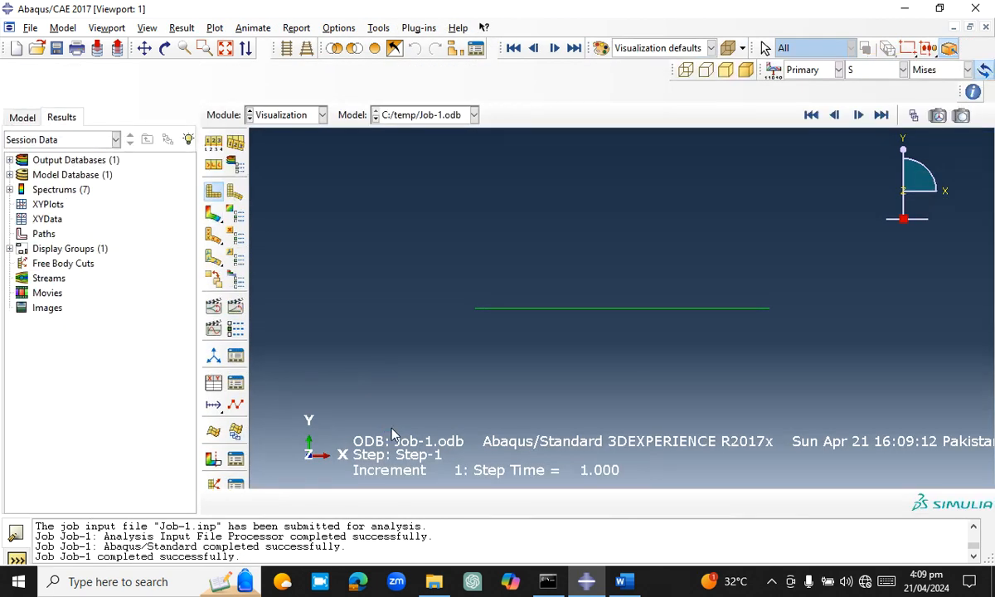
{"action": "left_click", "coordinate": [237, 192]}
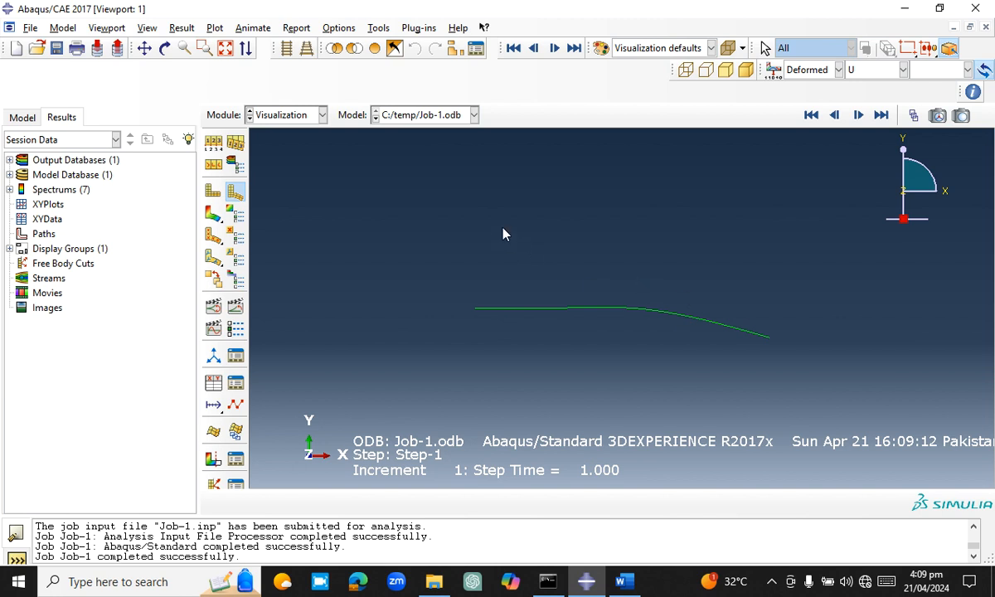
Create the field output request F-Output-2 in Step-1 for the whole model with variables RF and NFORCSO
{"action": "left_click", "coordinate": [26, 118]}
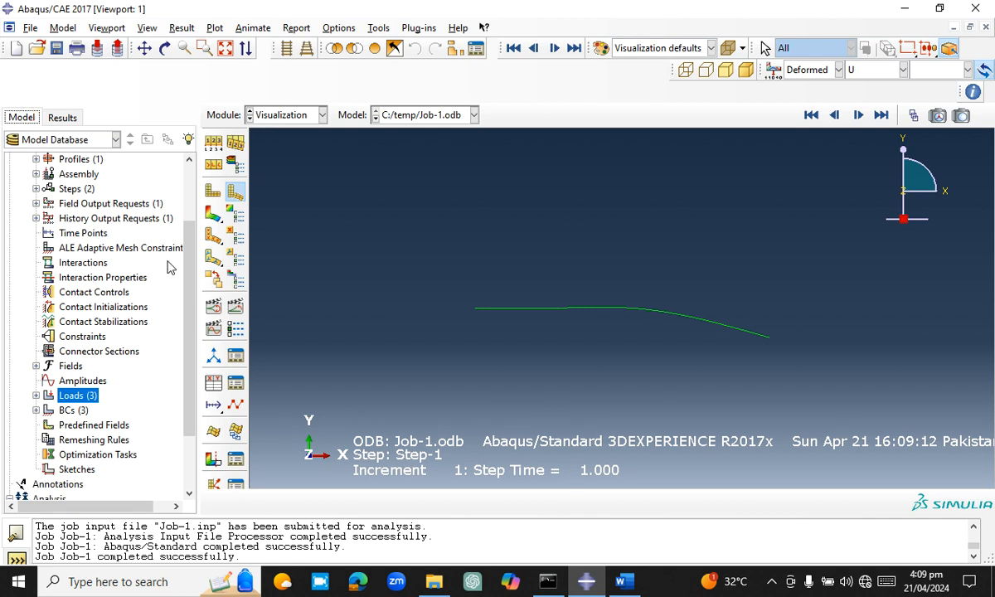
{"action": "left_click", "coordinate": [38, 205]}
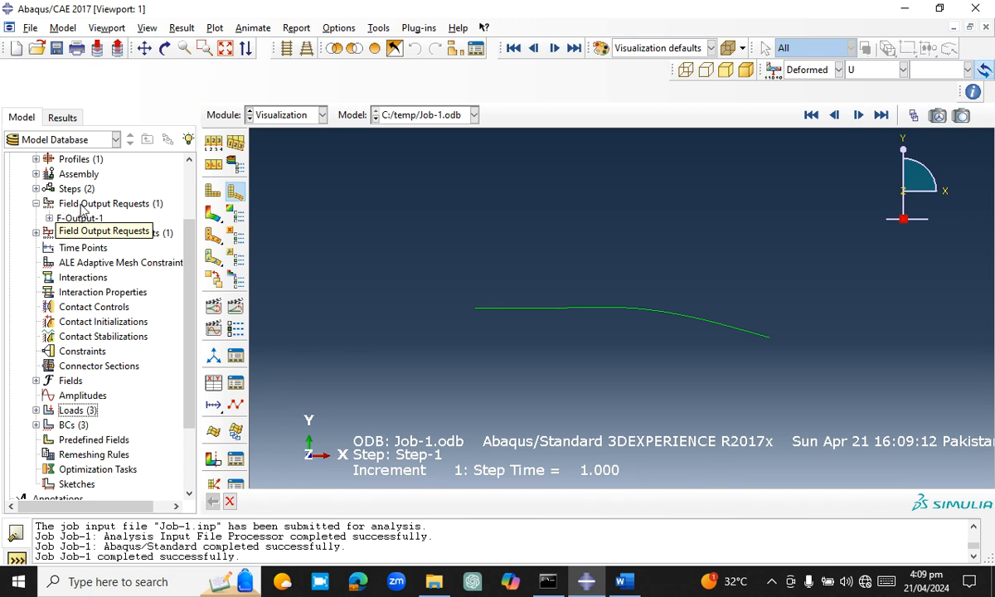
{"action": "double_click", "coordinate": [81, 204]}
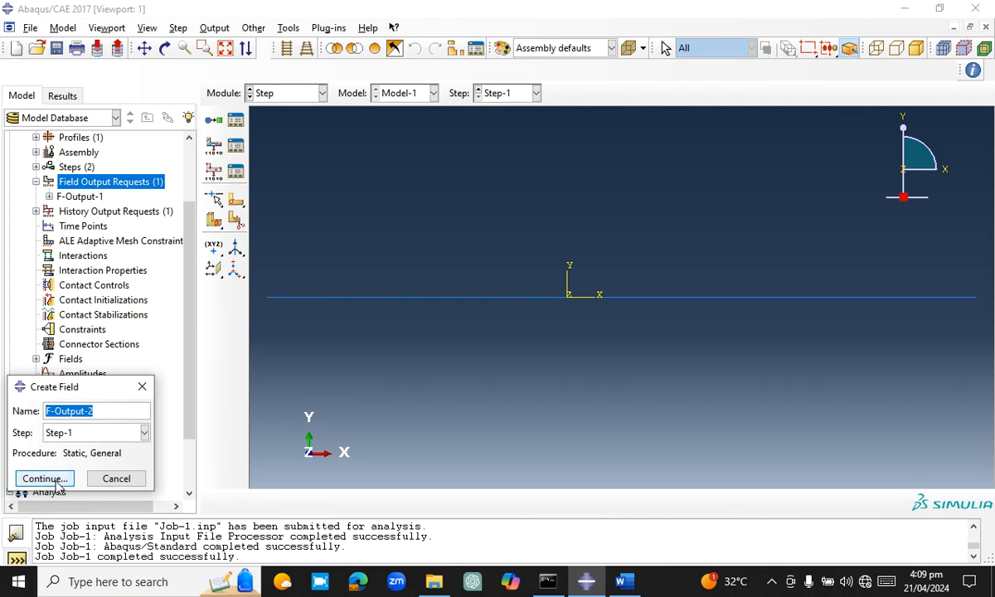
{"action": "left_click", "coordinate": [46, 479]}
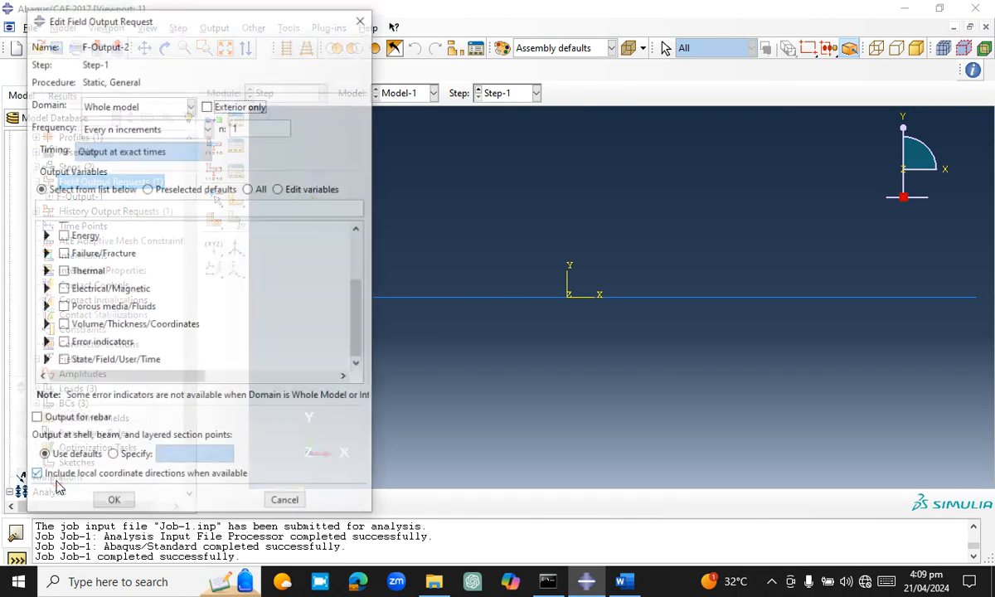
{"action": "left_click_drag", "start_coordinate": [358, 303], "coordinate": [361, 252]}
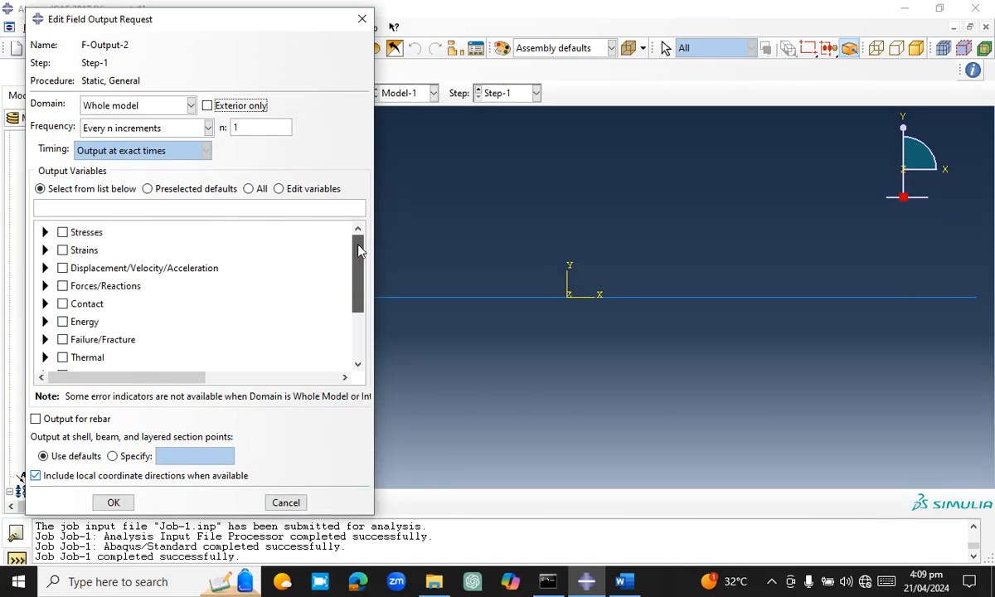
{"action": "left_click", "coordinate": [45, 286]}
{"action": "left_click", "coordinate": [80, 300]}
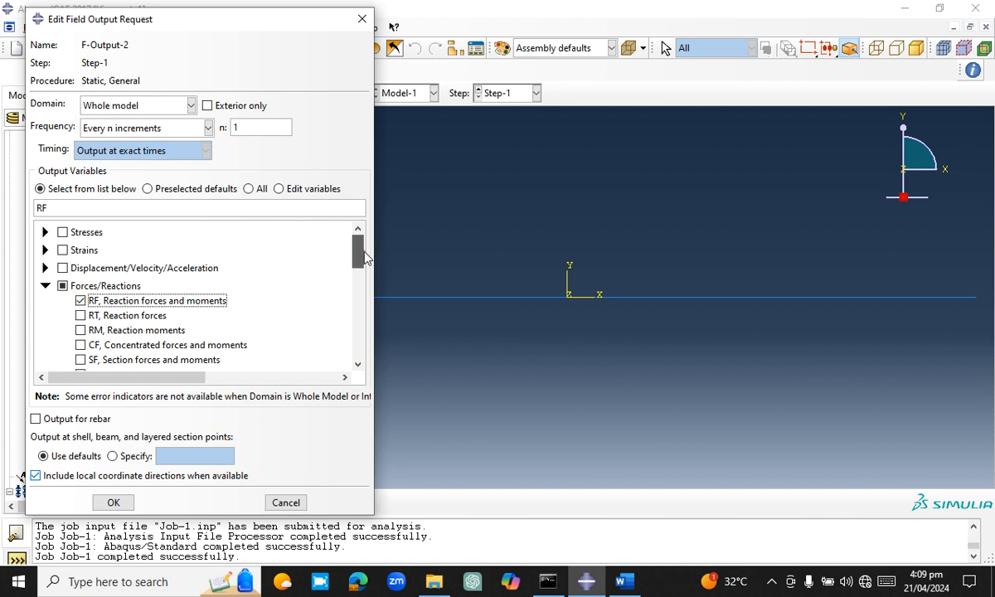
{"action": "left_click_drag", "start_coordinate": [359, 250], "coordinate": [370, 291]}
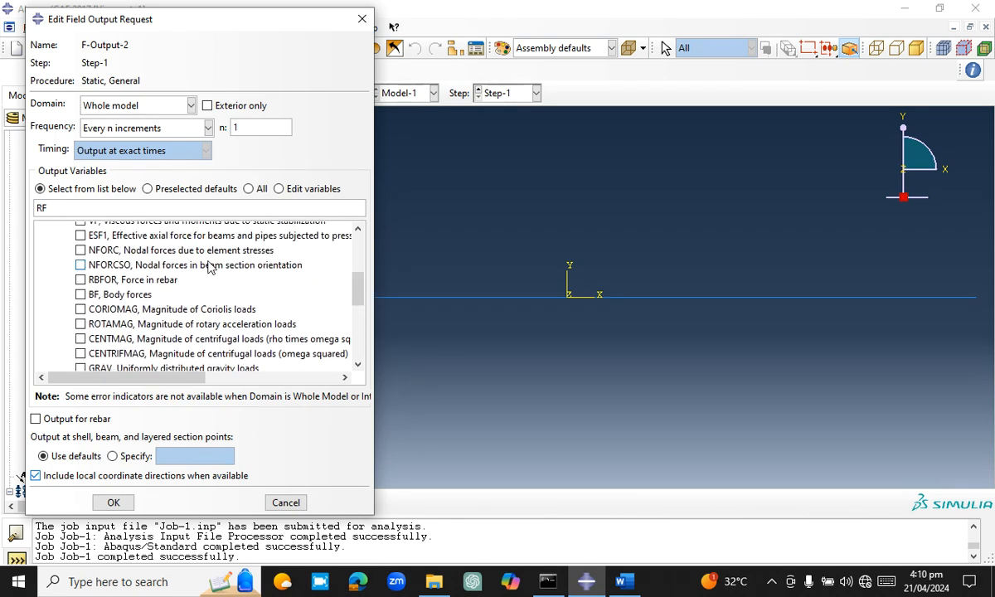
{"action": "left_click", "coordinate": [80, 265]}
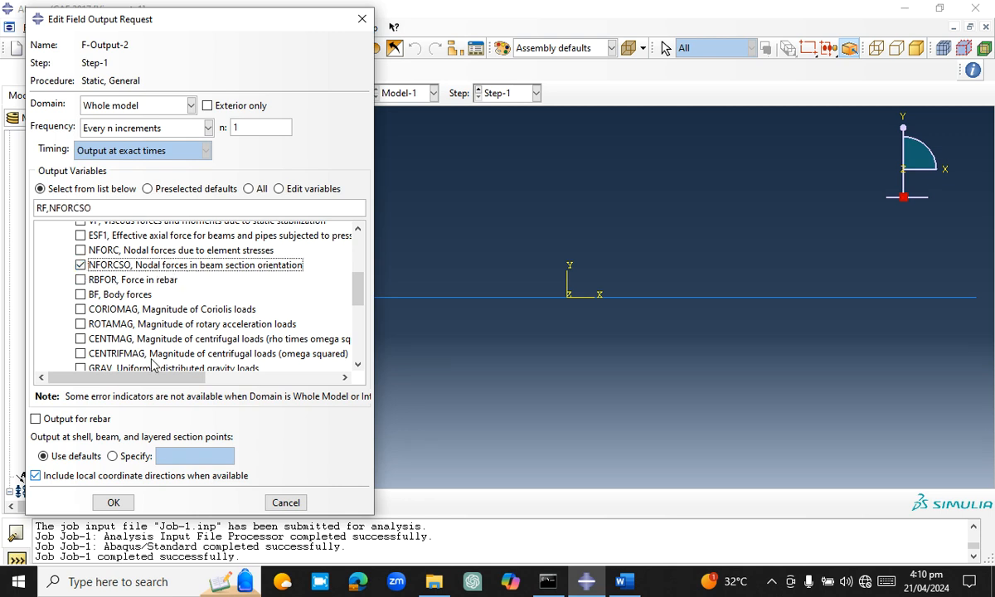
{"action": "left_click", "coordinate": [112, 503]}
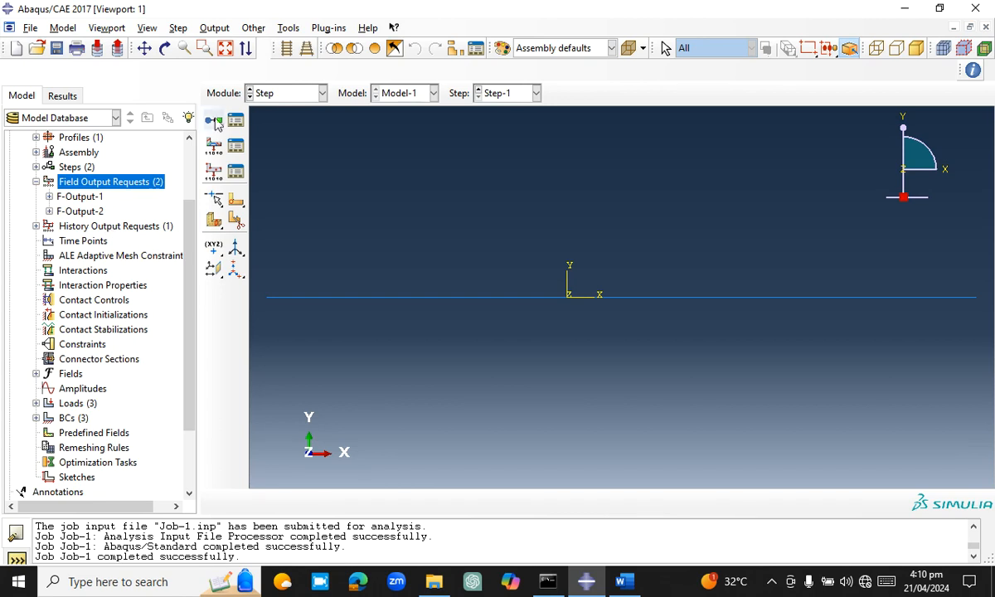
Return to the Job module without changing Job-1's settings and resubmit Job-1, overwriting its existing job files
{"action": "left_click", "coordinate": [68, 96]}
{"action": "left_click", "coordinate": [21, 95]}
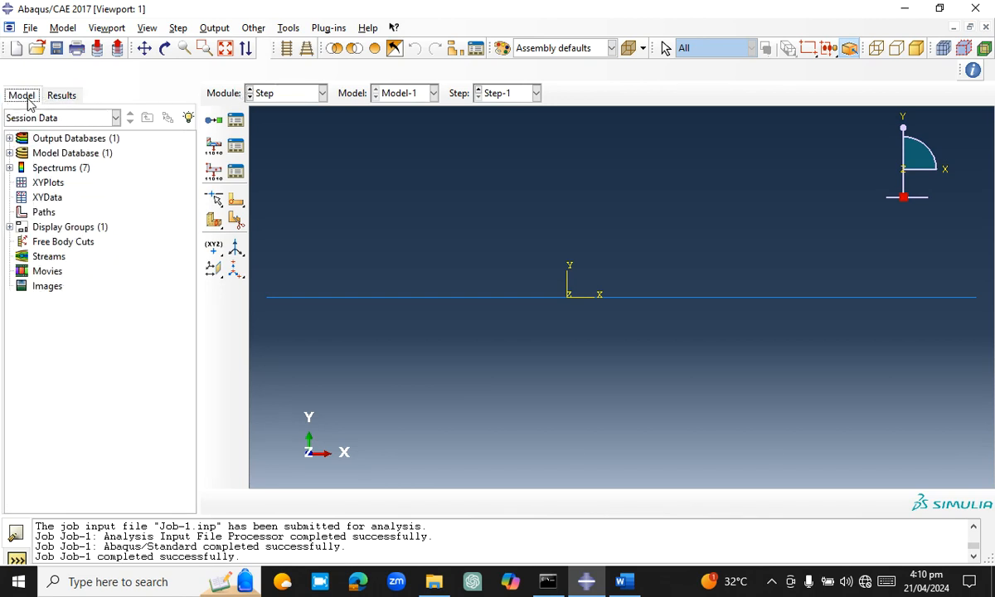
{"action": "left_click_drag", "start_coordinate": [194, 284], "coordinate": [192, 402]}
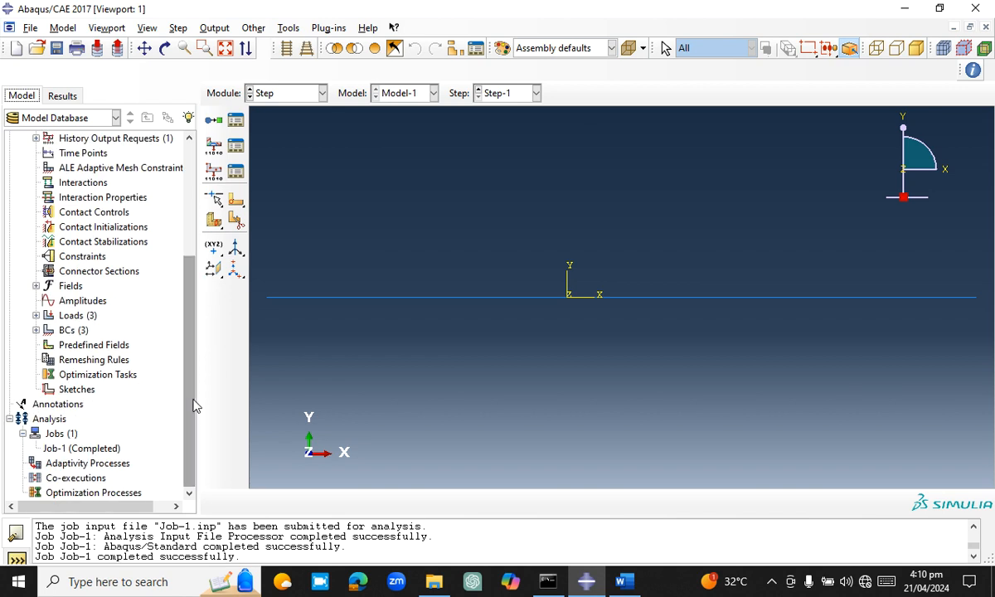
{"action": "left_click", "coordinate": [98, 448]}
{"action": "double_click", "coordinate": [98, 448]}
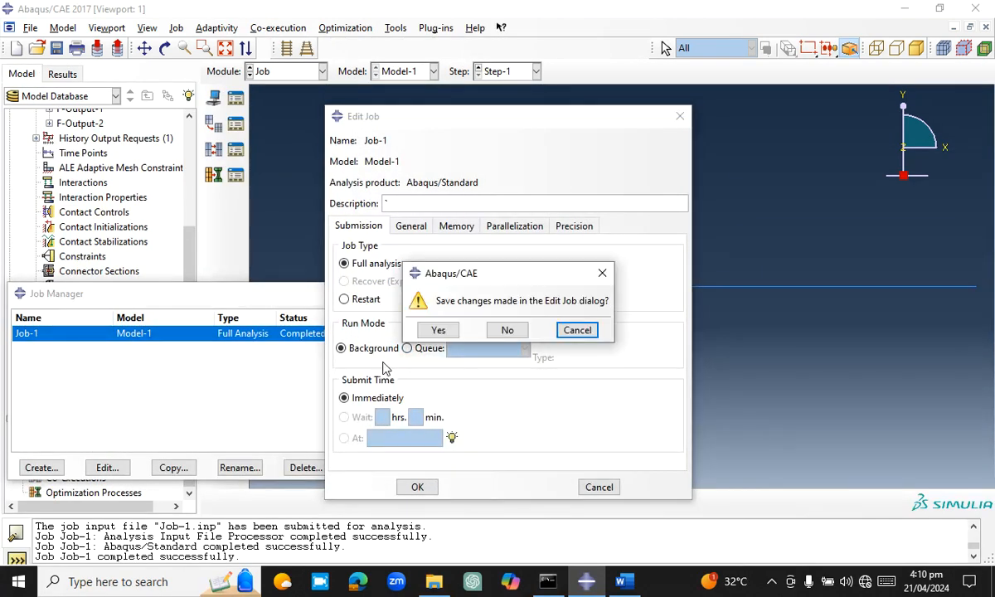
{"action": "key", "text": "Escape"}
{"action": "left_click", "coordinate": [600, 487]}
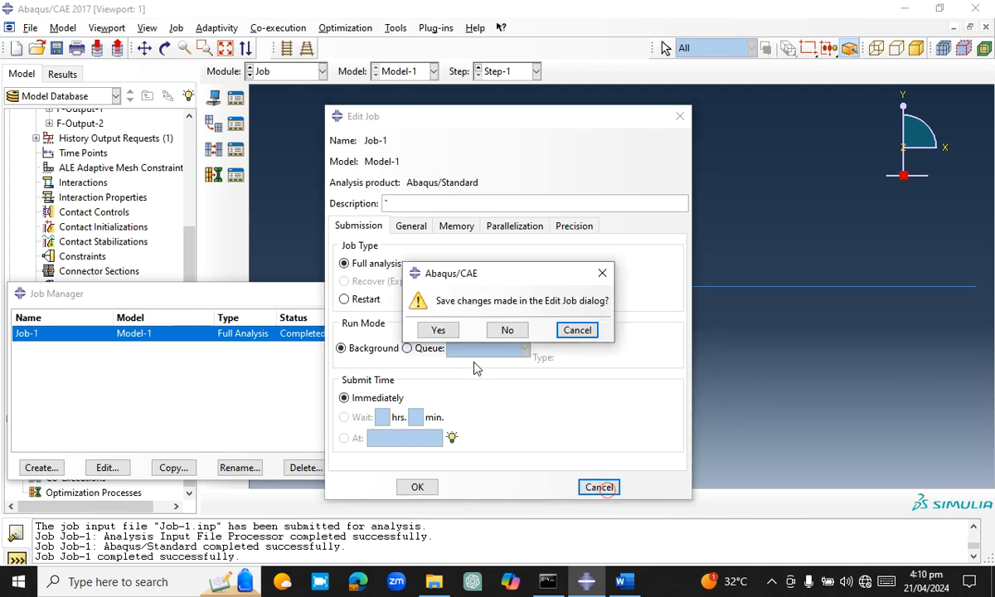
{"action": "left_click", "coordinate": [512, 331]}
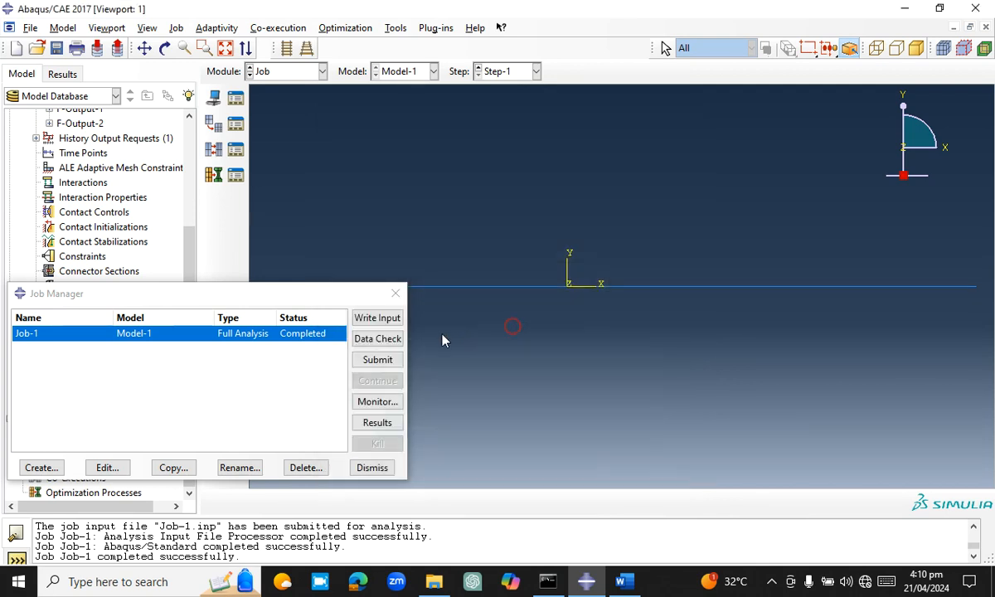
{"action": "left_click", "coordinate": [383, 361]}
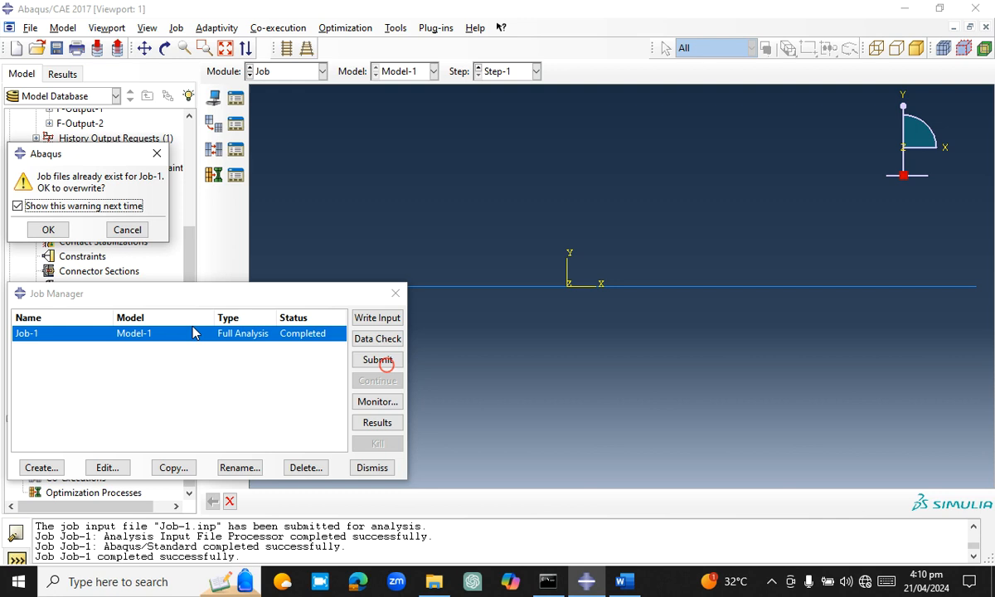
{"action": "left_click", "coordinate": [47, 229]}
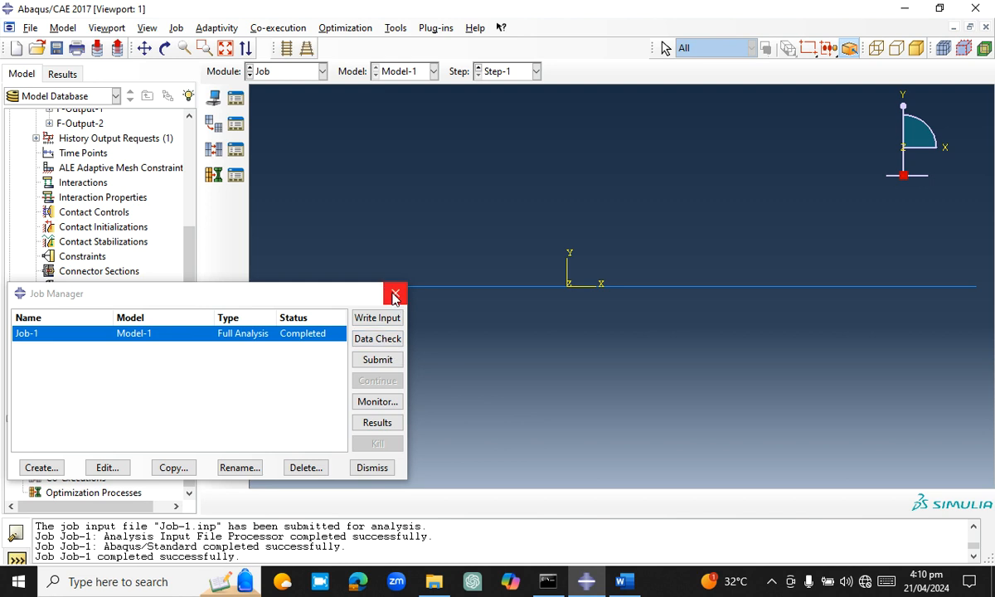
Open the Job-1 results and plot the Mises stress contours on the deformed beam
{"action": "left_click", "coordinate": [377, 422]}
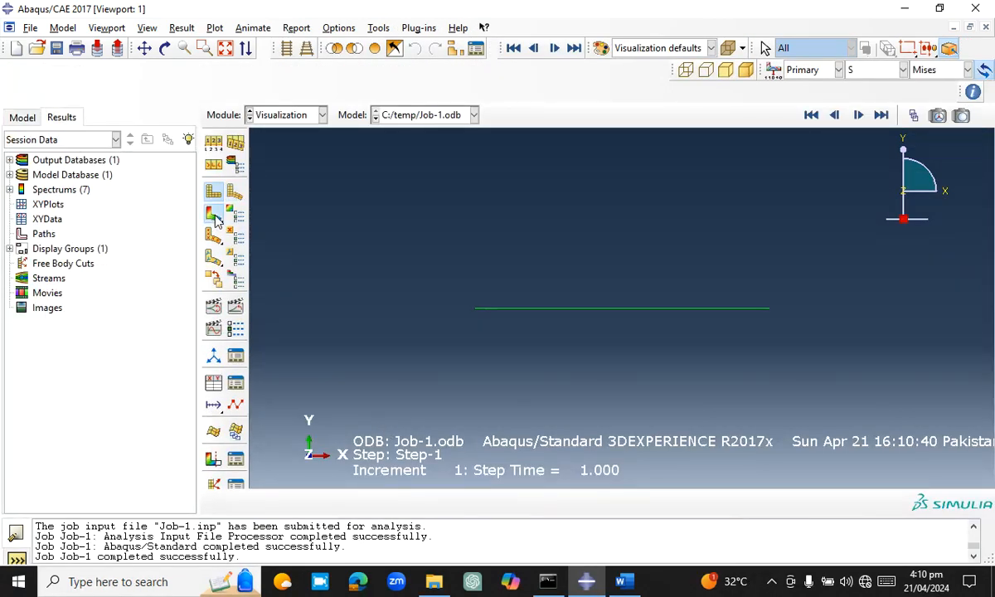
{"action": "left_click", "coordinate": [214, 216]}
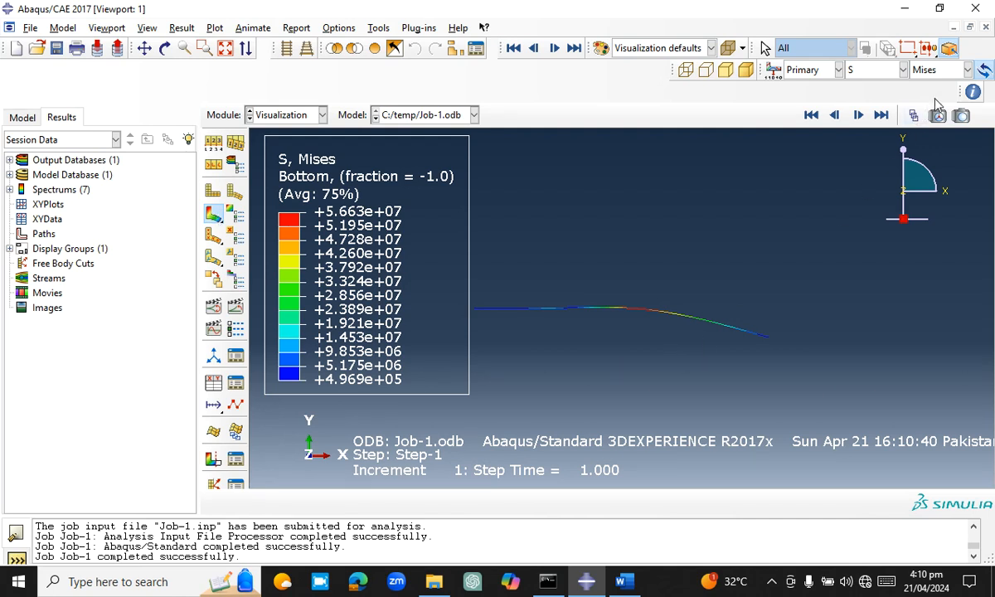
{"action": "left_click", "coordinate": [939, 70]}
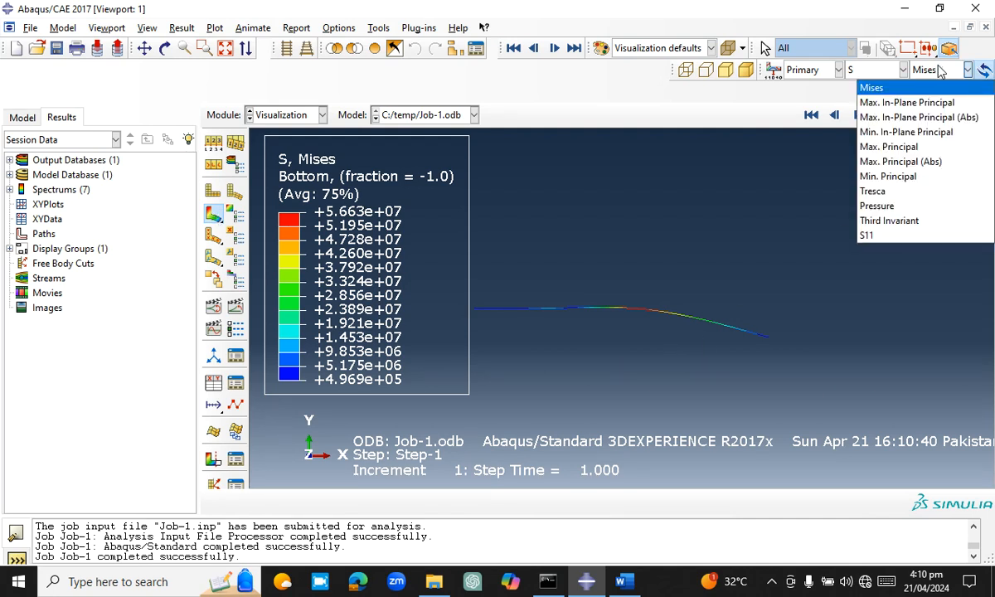
{"action": "left_click", "coordinate": [940, 70]}
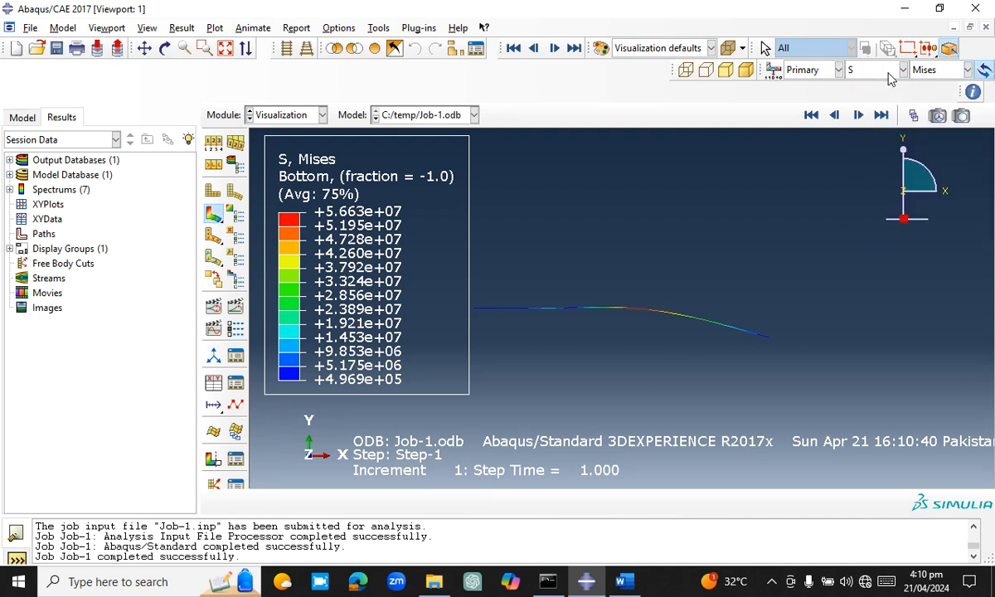
Contour the point loads CF on the deformed beam, first by magnitude and then by component CF2
{"action": "left_click", "coordinate": [887, 72]}
{"action": "left_click", "coordinate": [879, 91]}
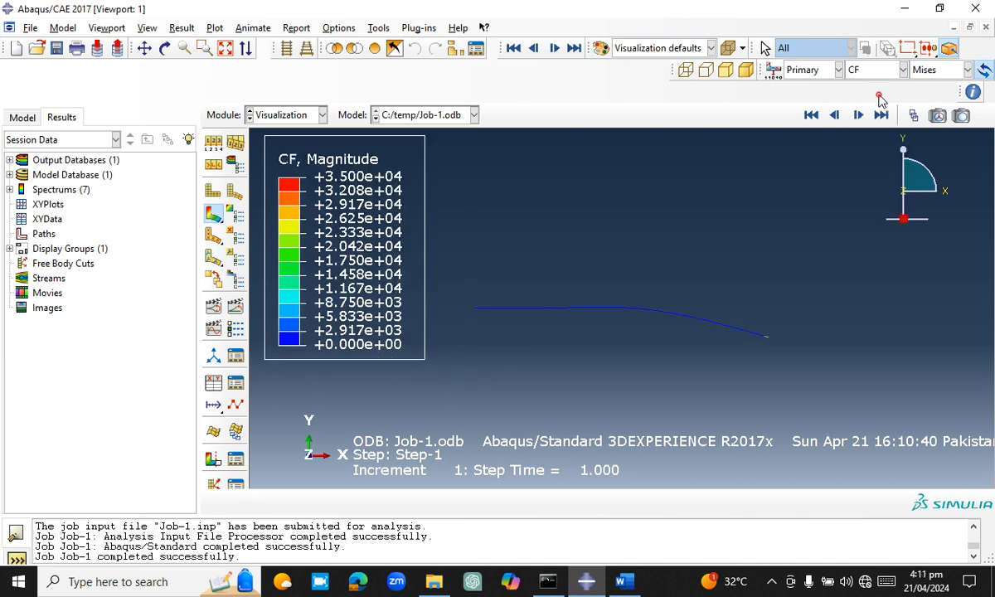
{"action": "left_click", "coordinate": [939, 75]}
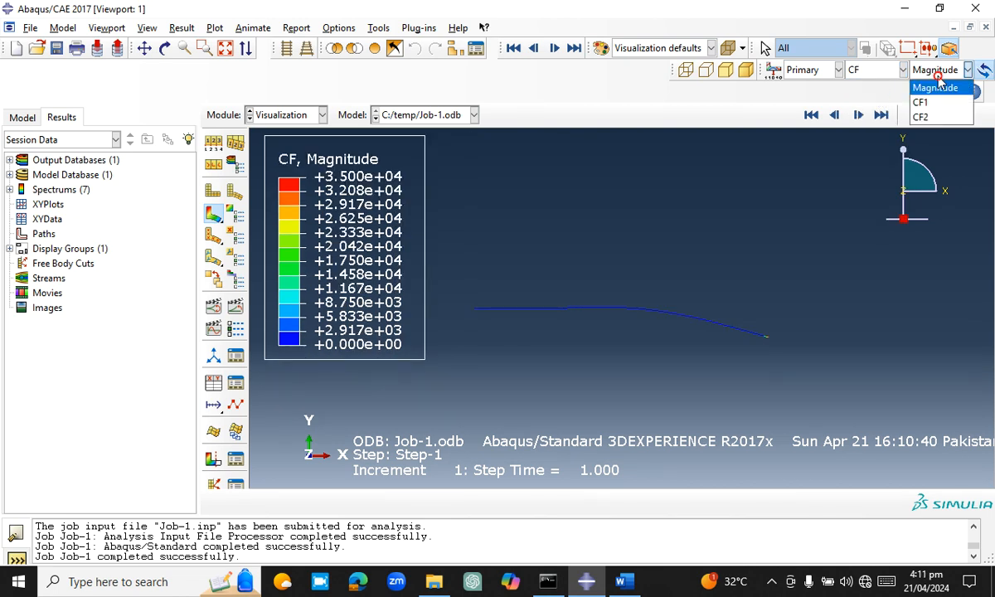
{"action": "left_click", "coordinate": [935, 86]}
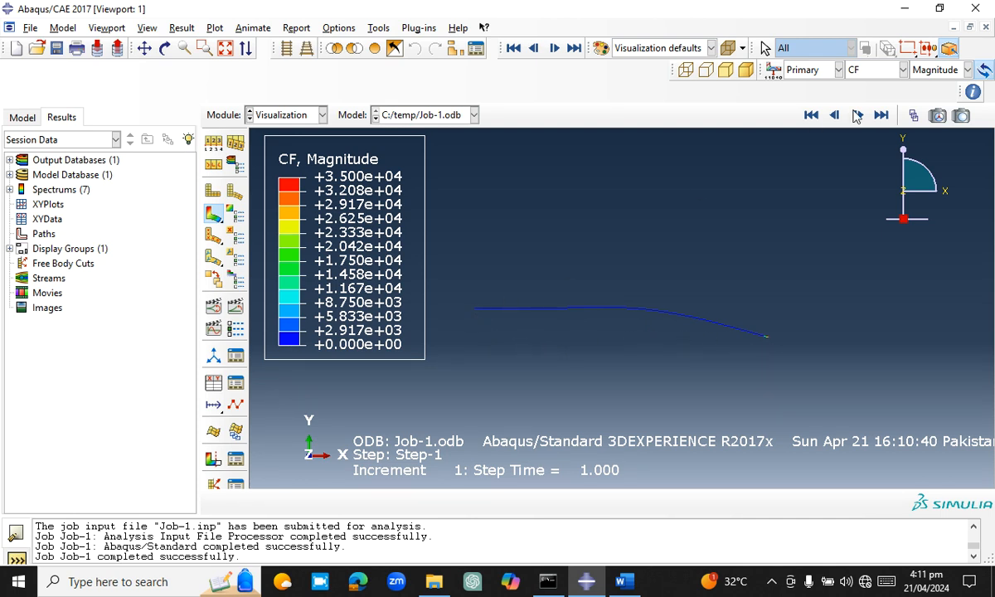
{"action": "left_click", "coordinate": [939, 71]}
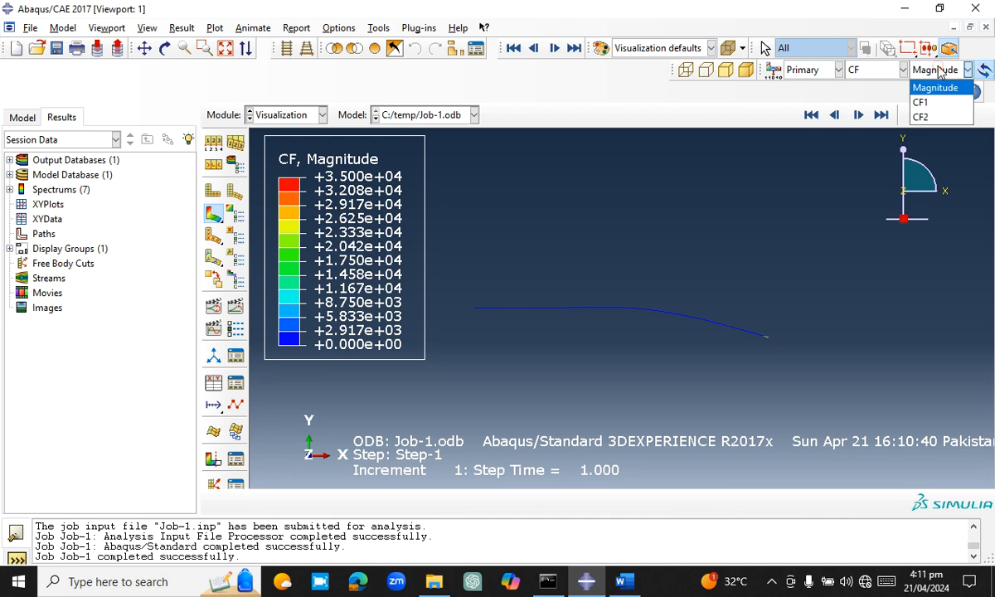
{"action": "left_click", "coordinate": [931, 118]}
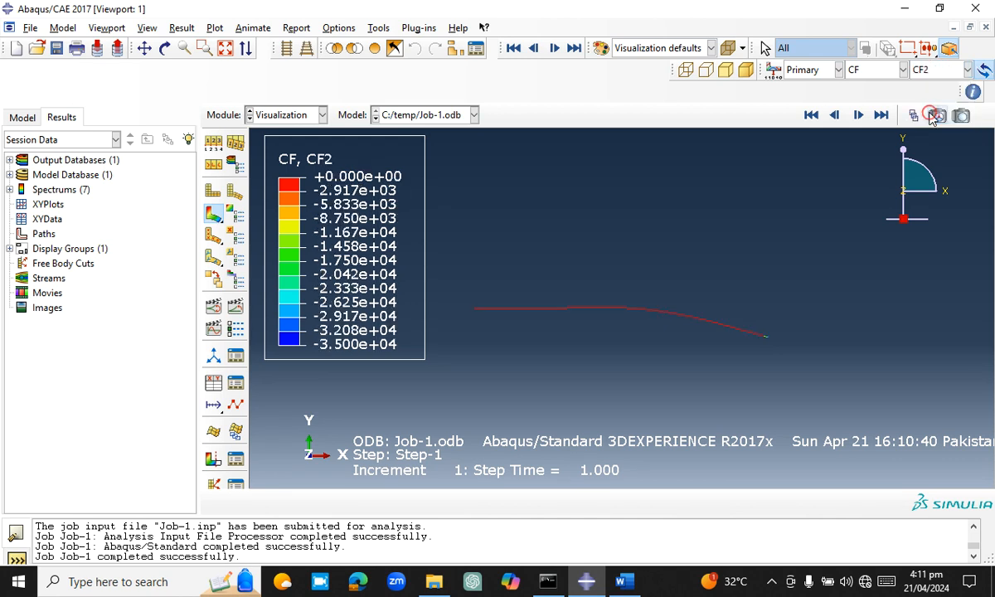
View the CF1 component and CF magnitude contours, then contour the point moments CM3
{"action": "left_click", "coordinate": [943, 72]}
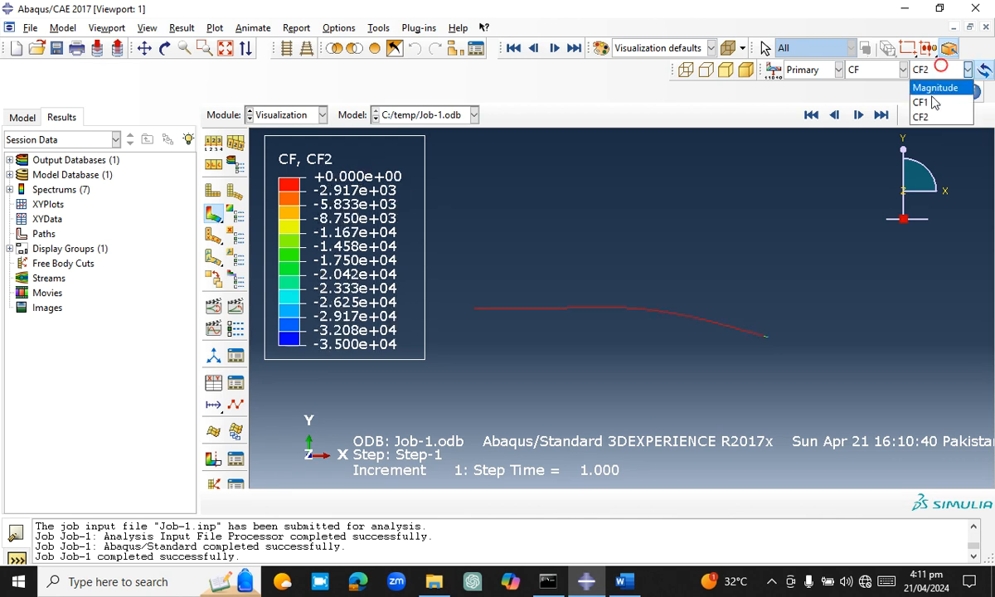
{"action": "left_click", "coordinate": [930, 102]}
{"action": "left_click", "coordinate": [945, 71]}
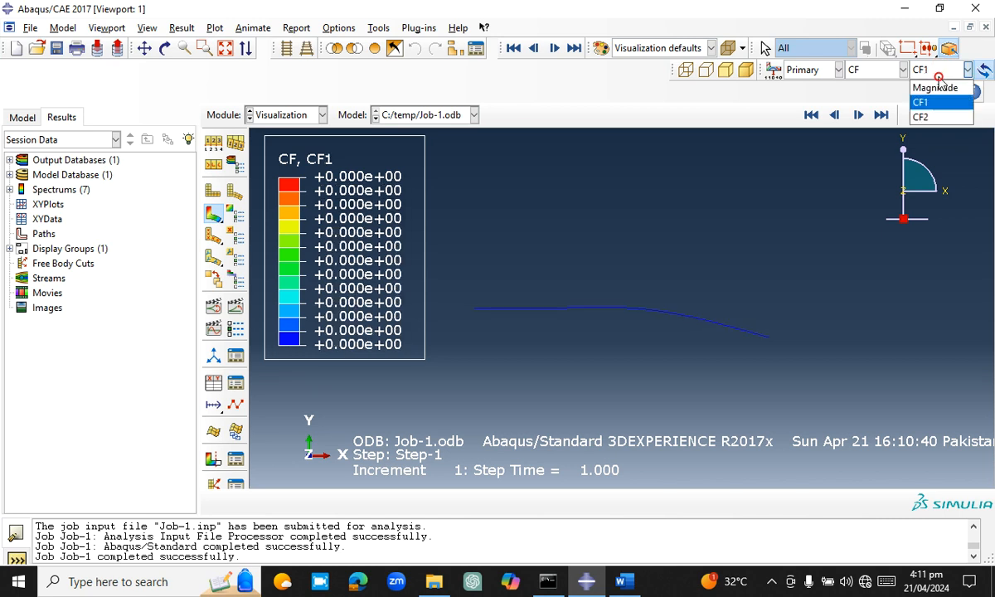
{"action": "left_click", "coordinate": [935, 90]}
{"action": "left_click", "coordinate": [902, 70]}
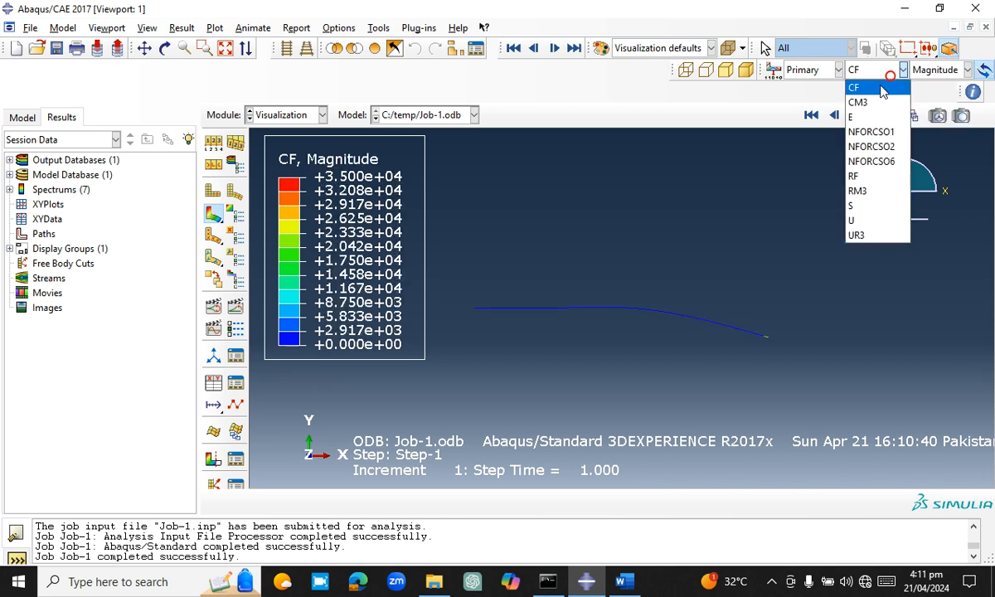
{"action": "left_click", "coordinate": [863, 101]}
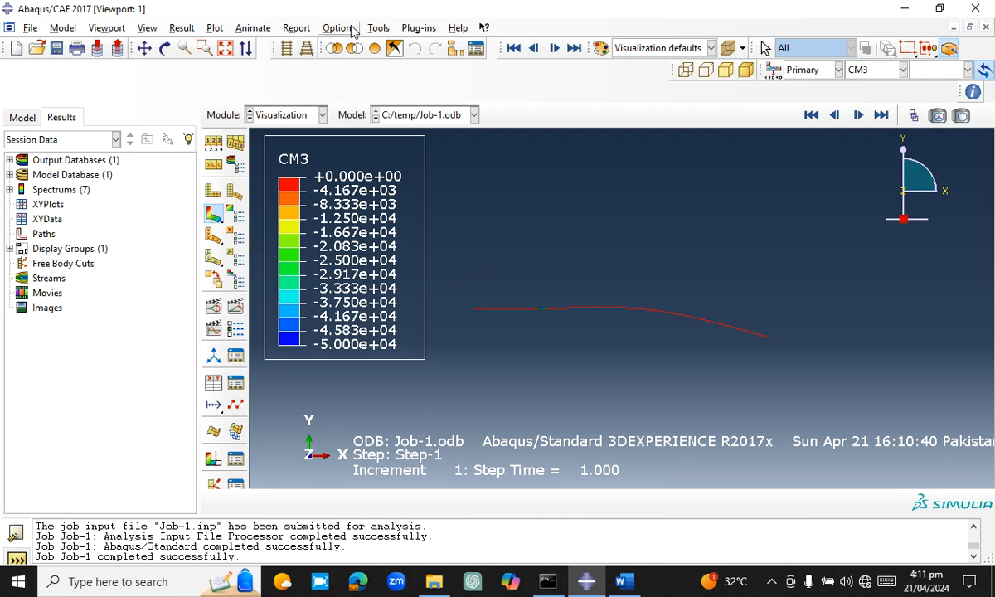
Start the node list path Path-1 with viewport node selection, showing the plain deformed shape fitted to the view
{"action": "left_click", "coordinate": [375, 29]}
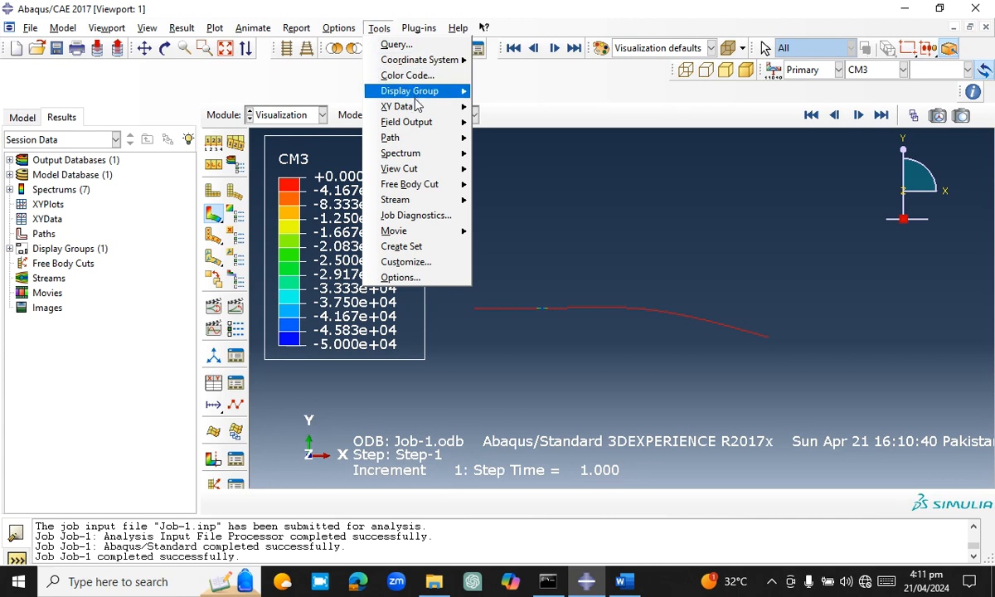
{"action": "mouse_move", "coordinate": [414, 137]}
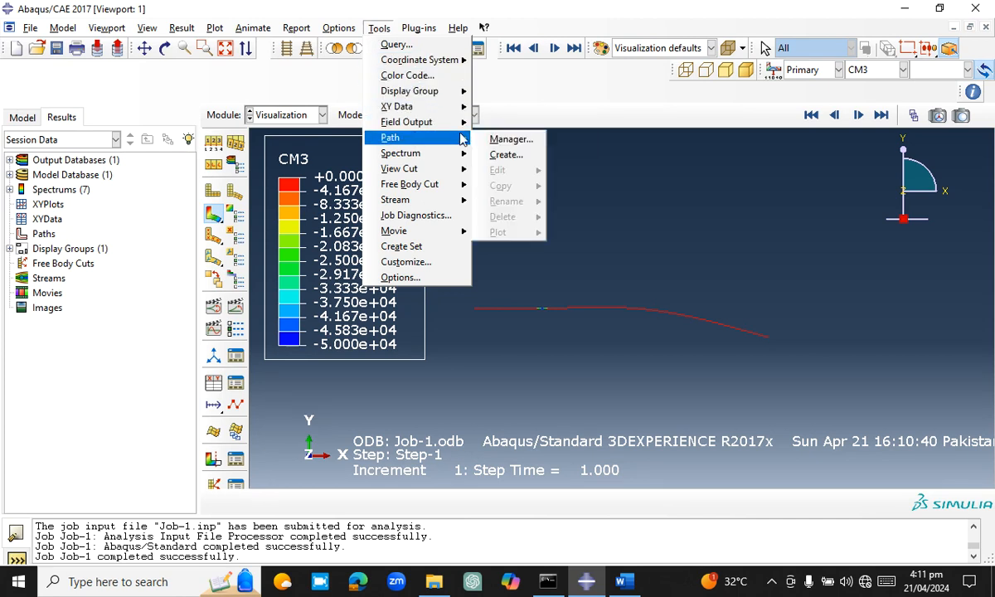
{"action": "left_click", "coordinate": [503, 155]}
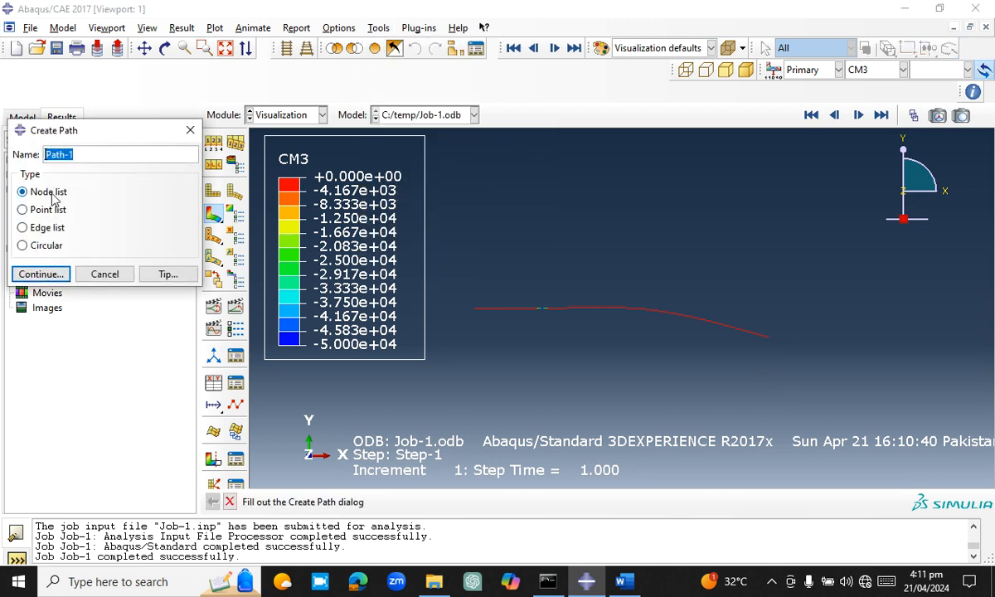
{"action": "left_click", "coordinate": [42, 274]}
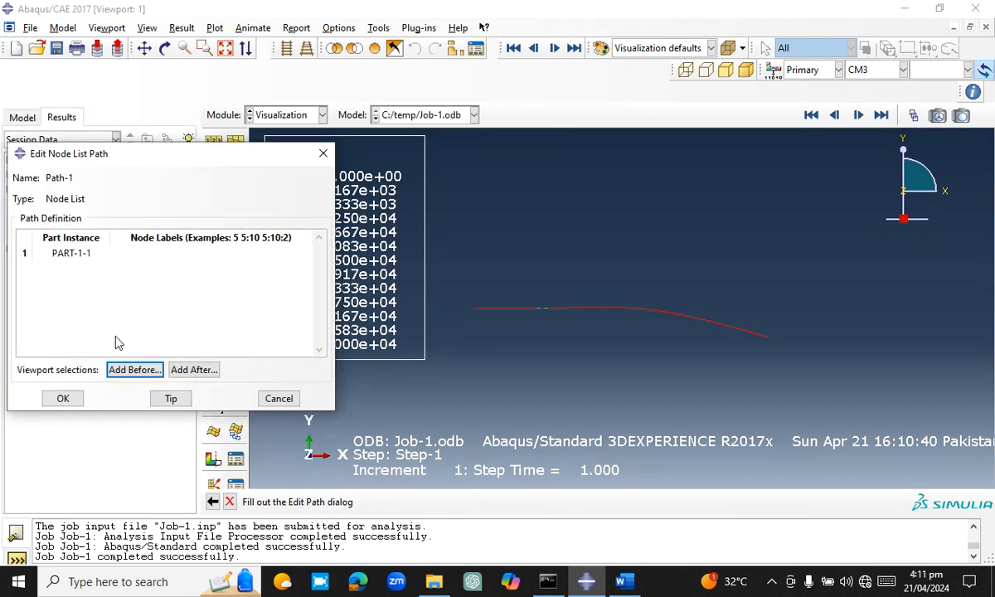
{"action": "left_click", "coordinate": [128, 371]}
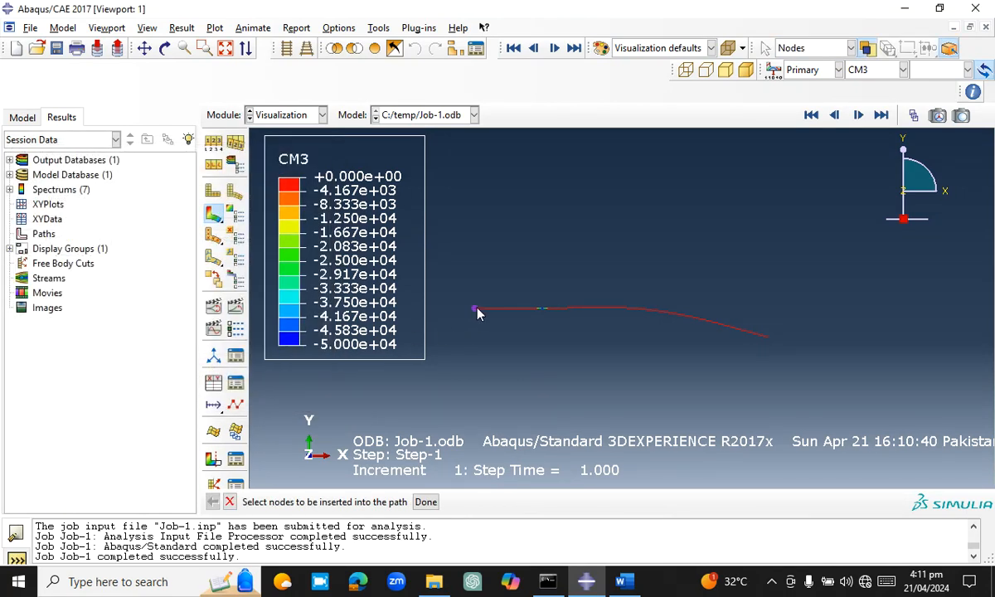
{"action": "left_click", "coordinate": [232, 191]}
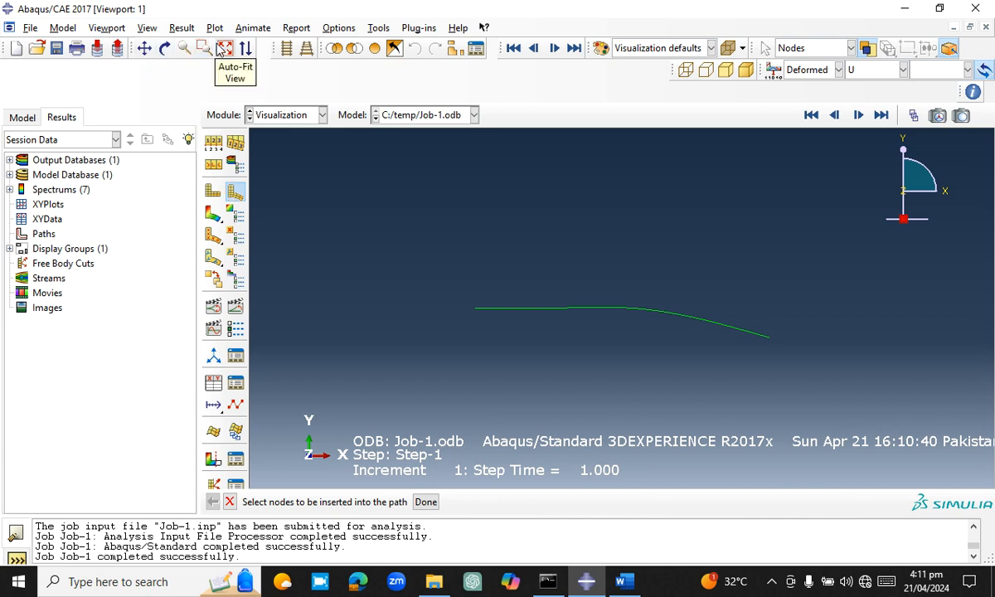
{"action": "left_click", "coordinate": [224, 49]}
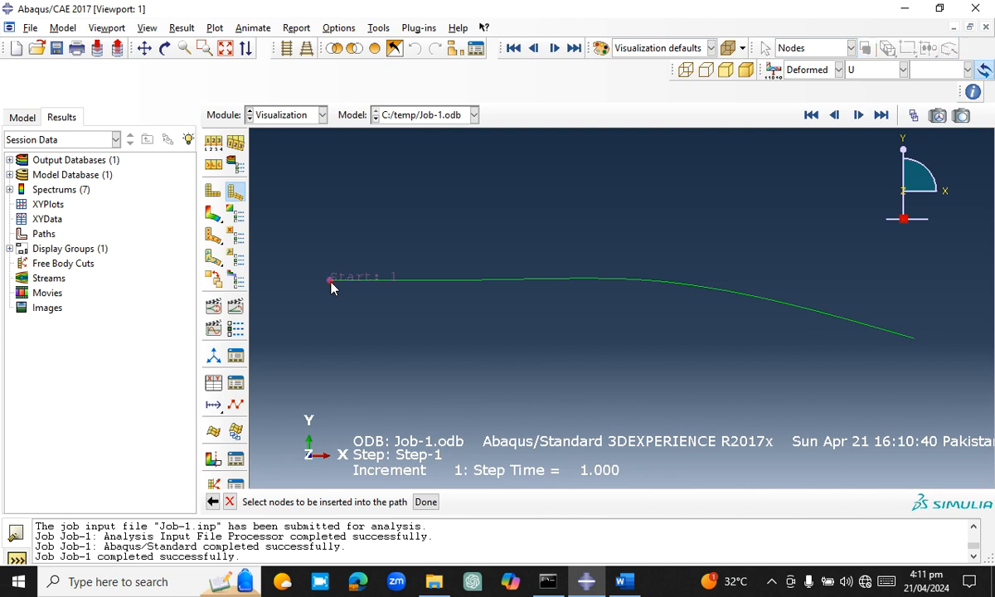
Define Path-1 by picking successive nodes along the whole beam from node 1 through node 3 to end node 4, and save it
{"action": "left_click", "coordinate": [330, 282]}
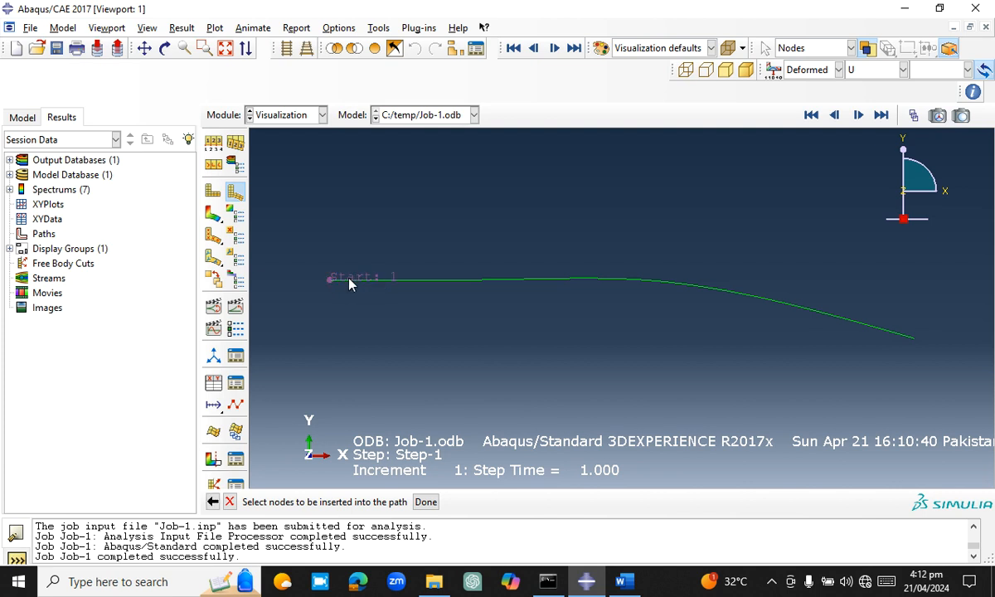
{"action": "left_click", "coordinate": [354, 282]}
{"action": "left_click", "coordinate": [402, 287]}
{"action": "left_click", "coordinate": [406, 282]}
{"action": "left_click", "coordinate": [427, 281]}
{"action": "left_click", "coordinate": [452, 282]}
{"action": "left_click", "coordinate": [475, 282]}
{"action": "left_click", "coordinate": [504, 283]}
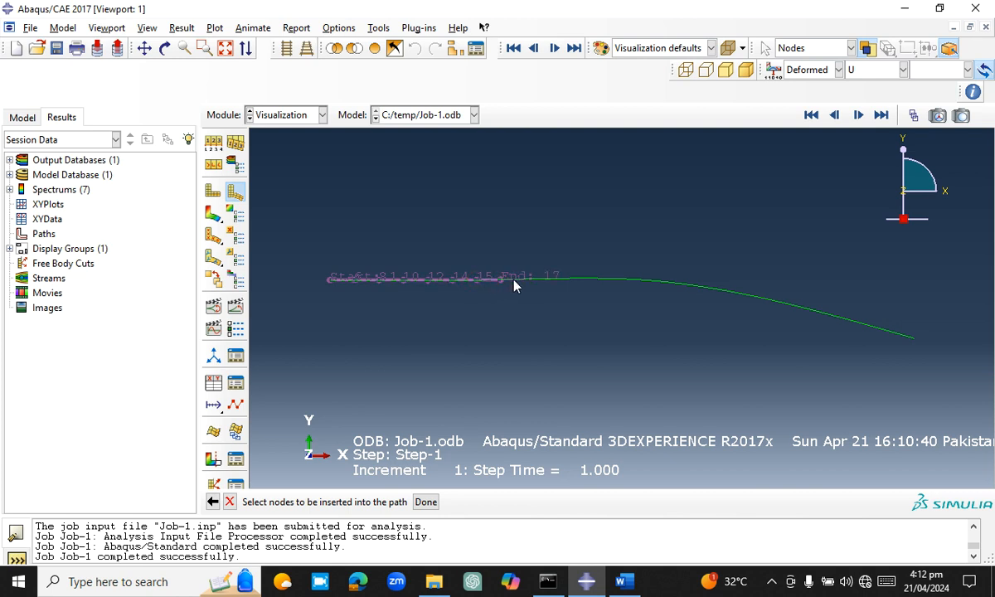
{"action": "left_click", "coordinate": [545, 283]}
{"action": "left_click", "coordinate": [547, 282]}
{"action": "left_click", "coordinate": [571, 282]}
{"action": "left_click", "coordinate": [595, 278]}
{"action": "left_click", "coordinate": [622, 281]}
{"action": "left_click", "coordinate": [644, 281]}
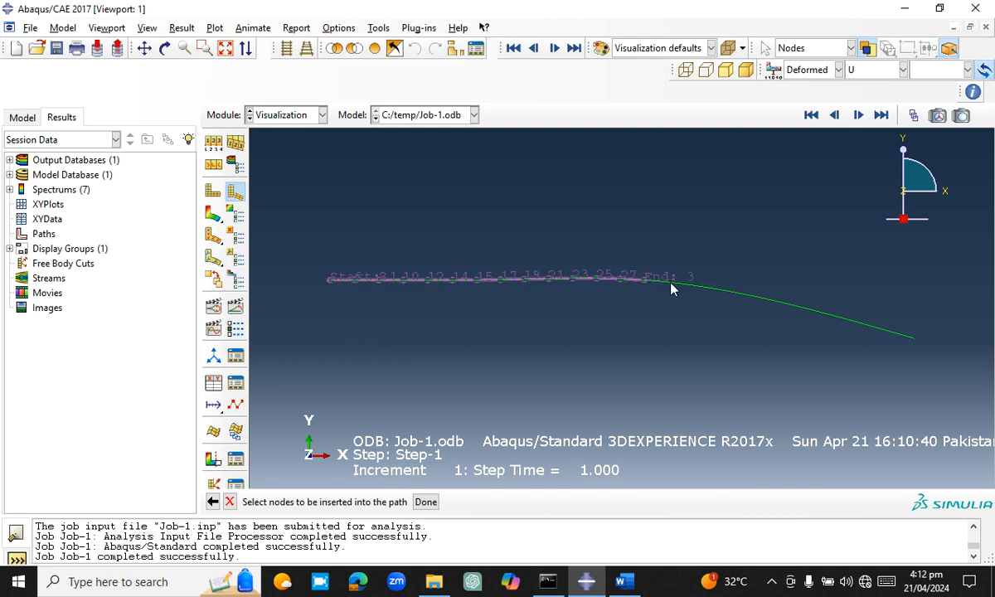
{"action": "left_click", "coordinate": [671, 287]}
{"action": "left_click", "coordinate": [715, 291]}
{"action": "left_click", "coordinate": [719, 291]}
{"action": "left_click", "coordinate": [744, 296]}
{"action": "left_click", "coordinate": [782, 307]}
{"action": "left_click", "coordinate": [808, 312]}
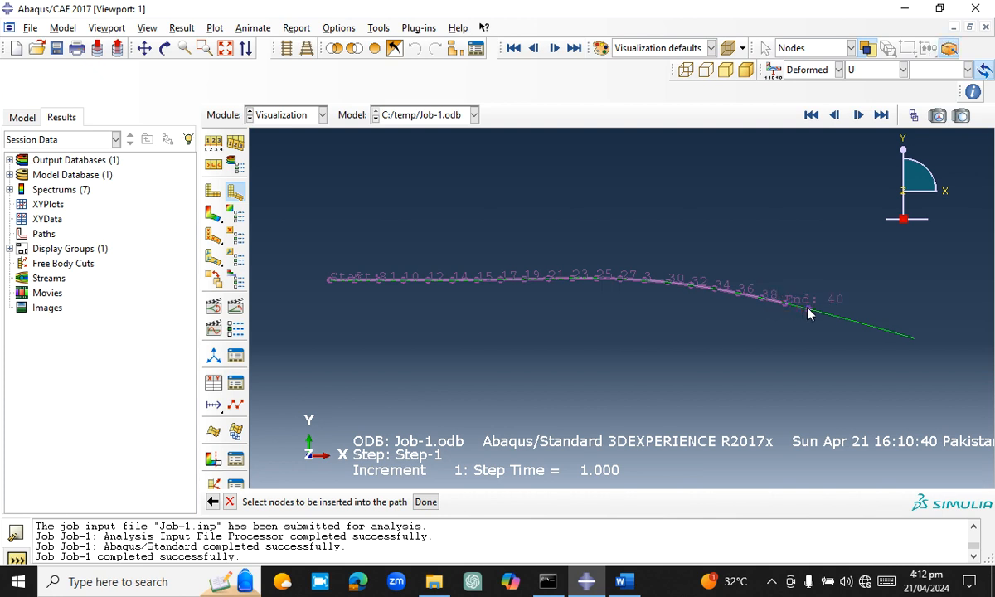
{"action": "left_click", "coordinate": [833, 321]}
{"action": "left_click", "coordinate": [854, 325]}
{"action": "left_click", "coordinate": [857, 323]}
{"action": "left_click", "coordinate": [880, 328]}
{"action": "left_click", "coordinate": [903, 340]}
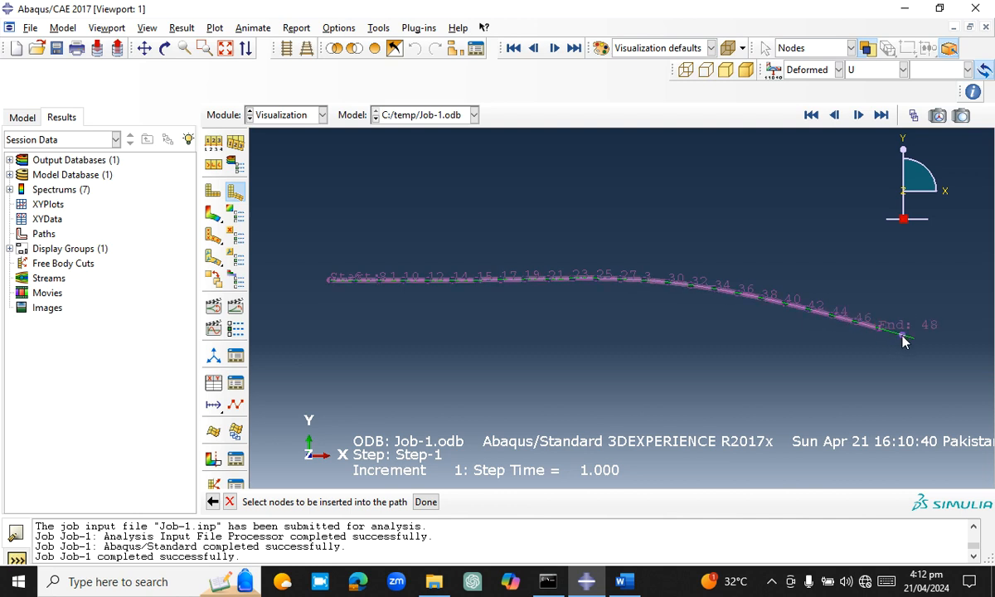
{"action": "left_click", "coordinate": [912, 341]}
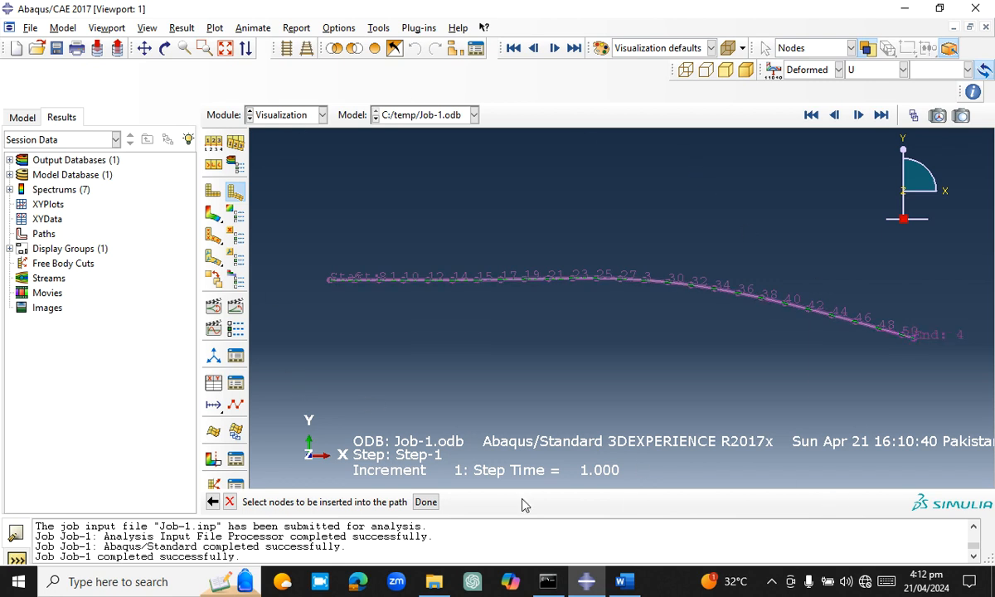
{"action": "left_click", "coordinate": [424, 502]}
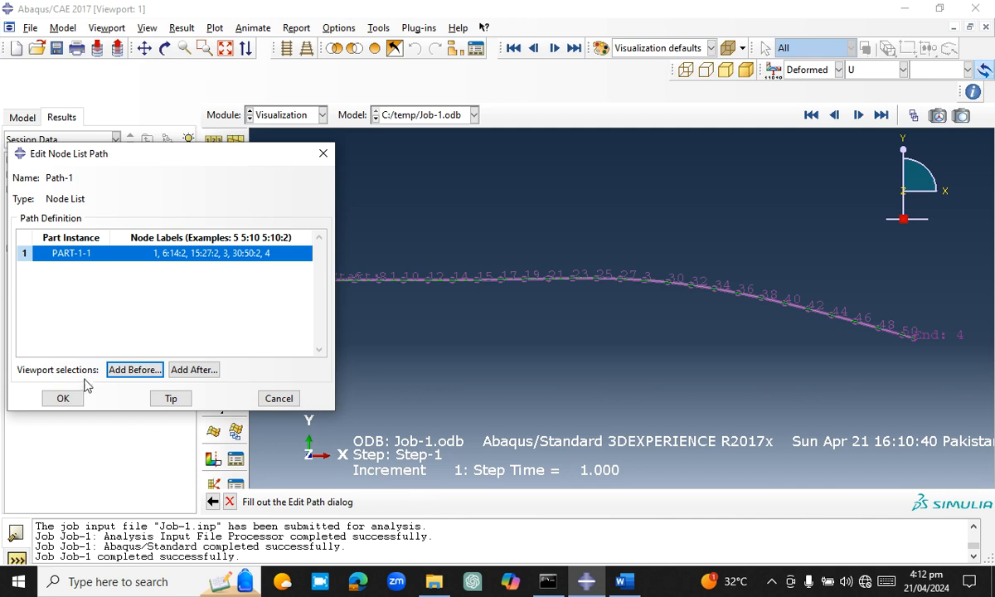
{"action": "left_click", "coordinate": [67, 398]}
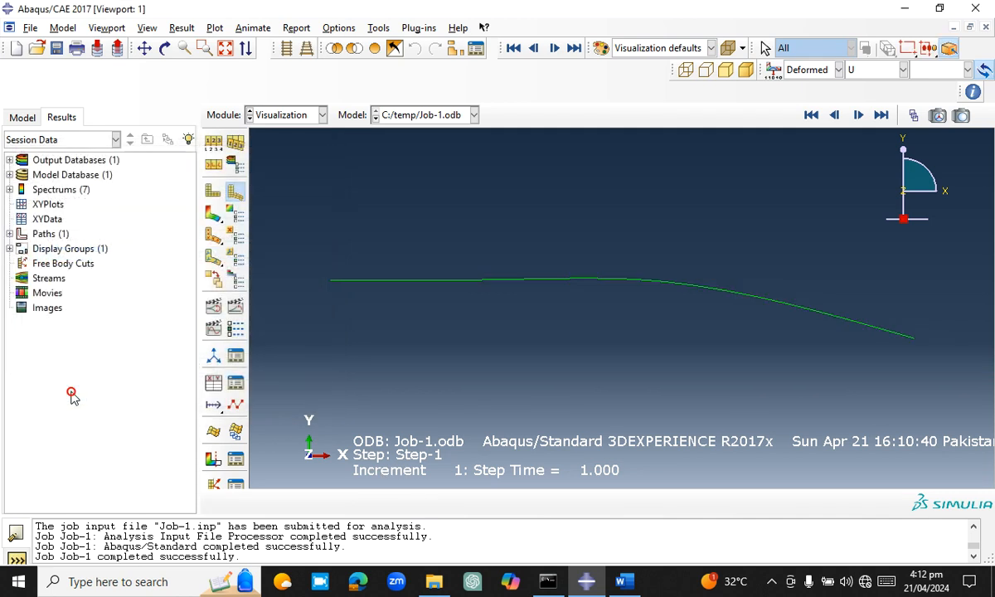
Start creating XY data with a path as the source and bring its settings fully into view
{"action": "left_click", "coordinate": [329, 30]}
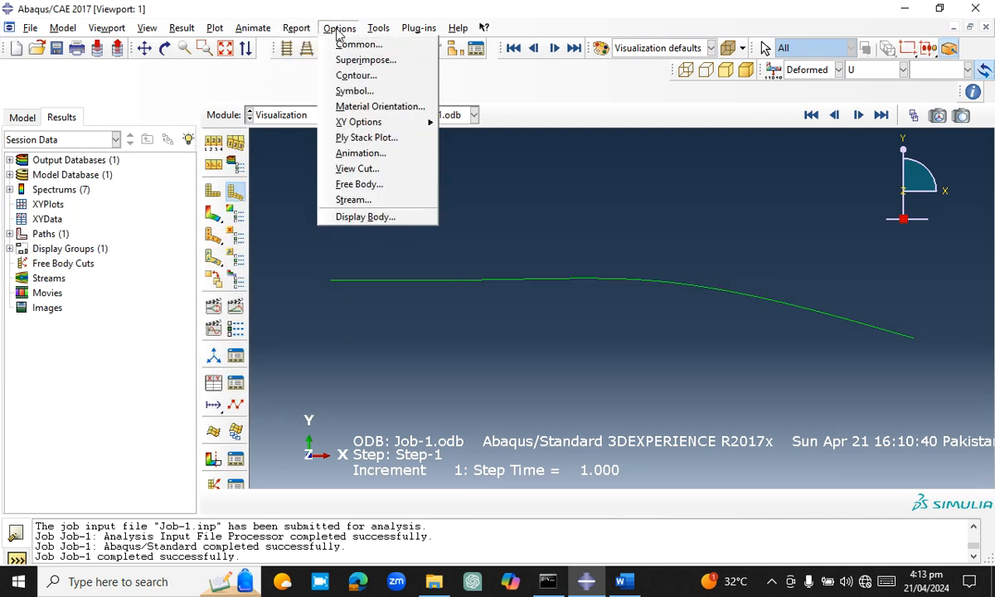
{"action": "mouse_move", "coordinate": [421, 112]}
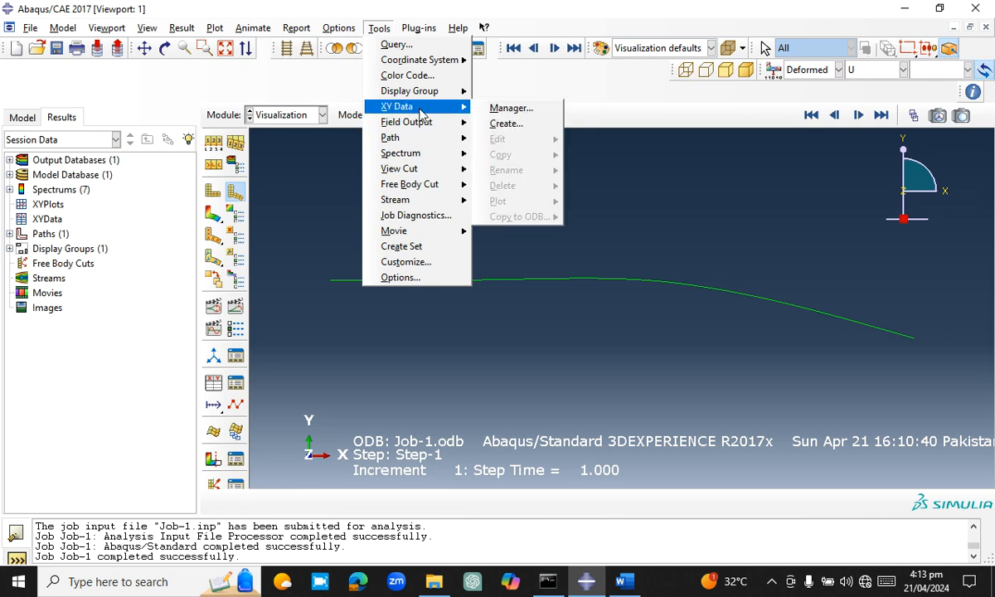
{"action": "left_click", "coordinate": [522, 125]}
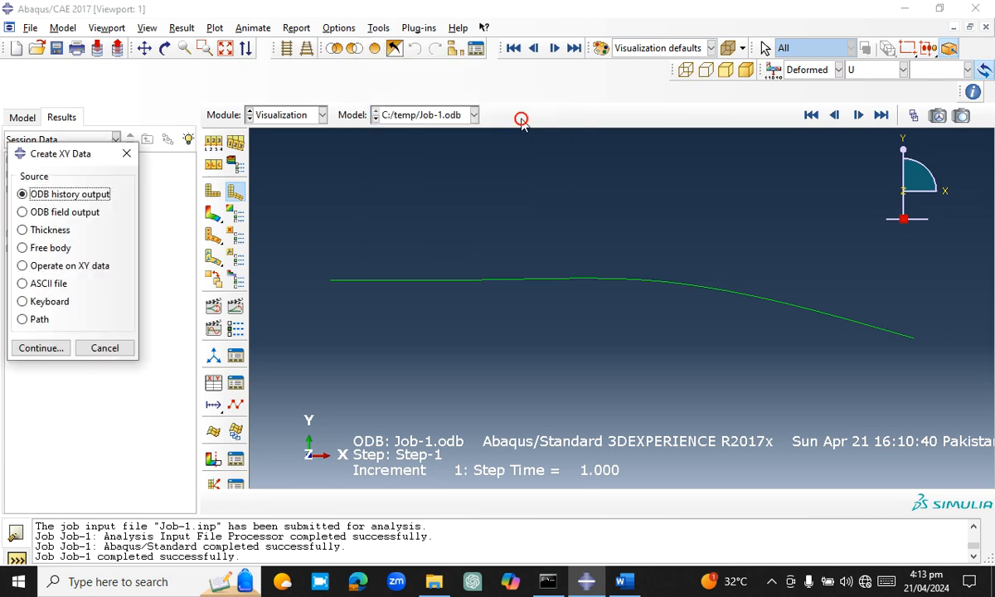
{"action": "left_click", "coordinate": [34, 323]}
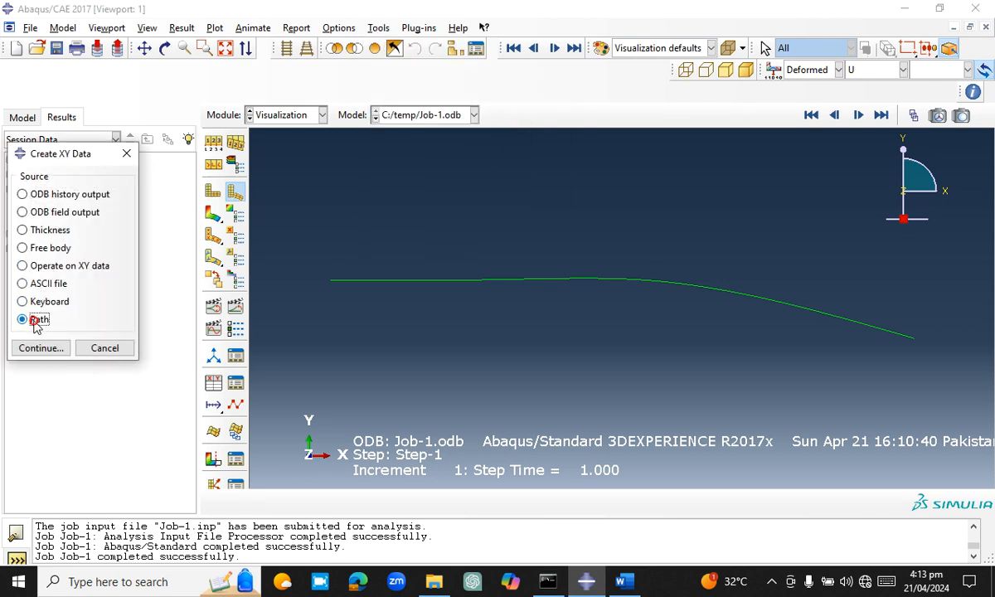
{"action": "left_click", "coordinate": [50, 351]}
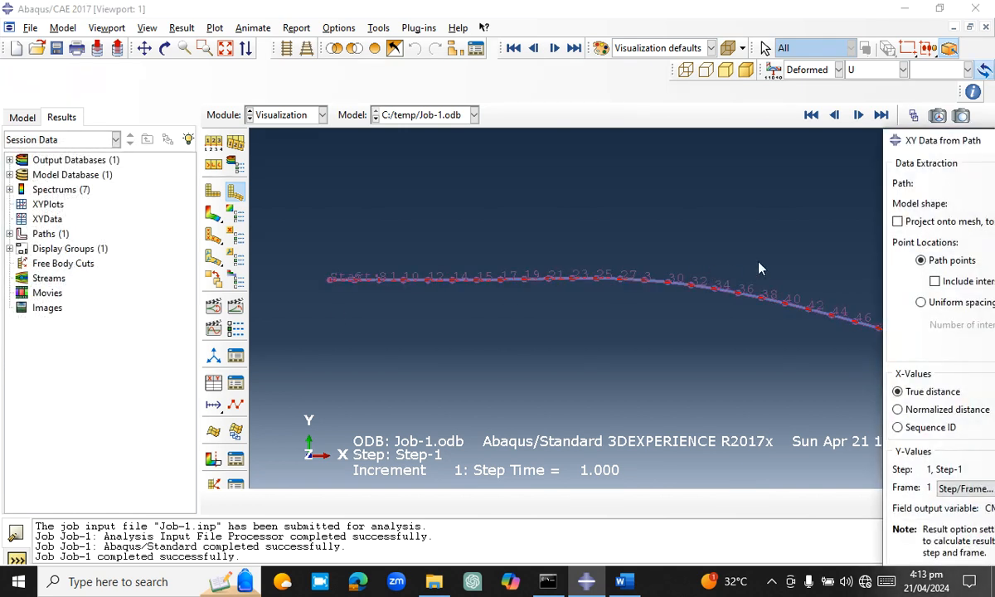
{"action": "left_click_drag", "start_coordinate": [935, 145], "coordinate": [535, 77]}
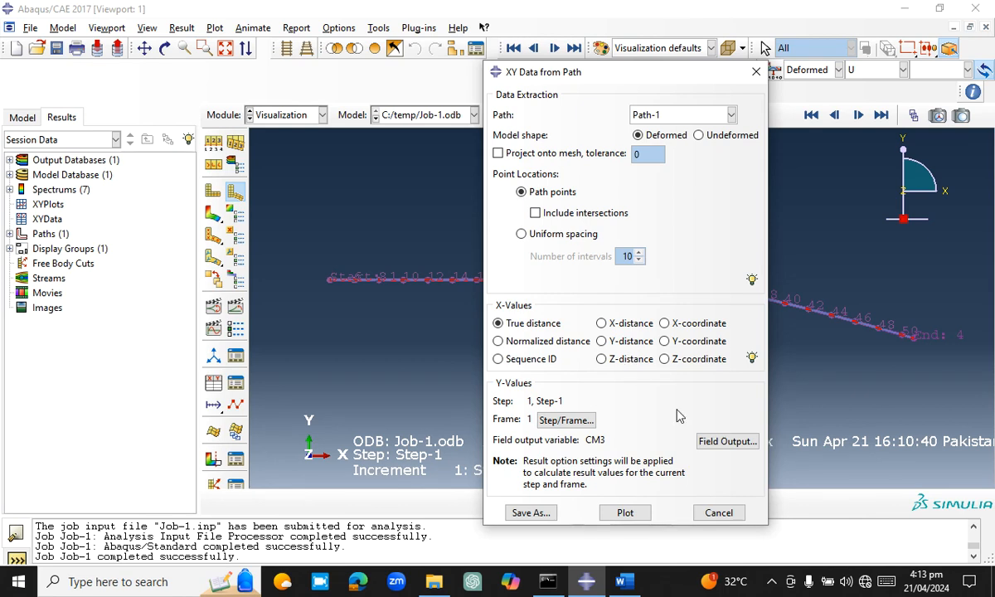
Set the field output variable for the Path-1 XY data to NFORCSO2, nodal forces in beam section orientation
{"action": "left_click", "coordinate": [711, 445]}
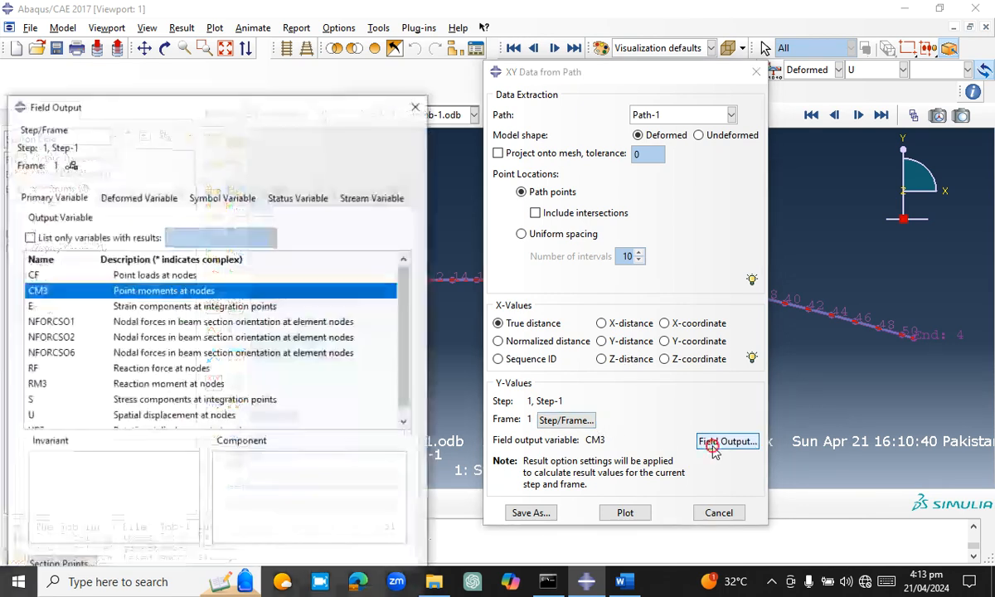
{"action": "left_click", "coordinate": [206, 275]}
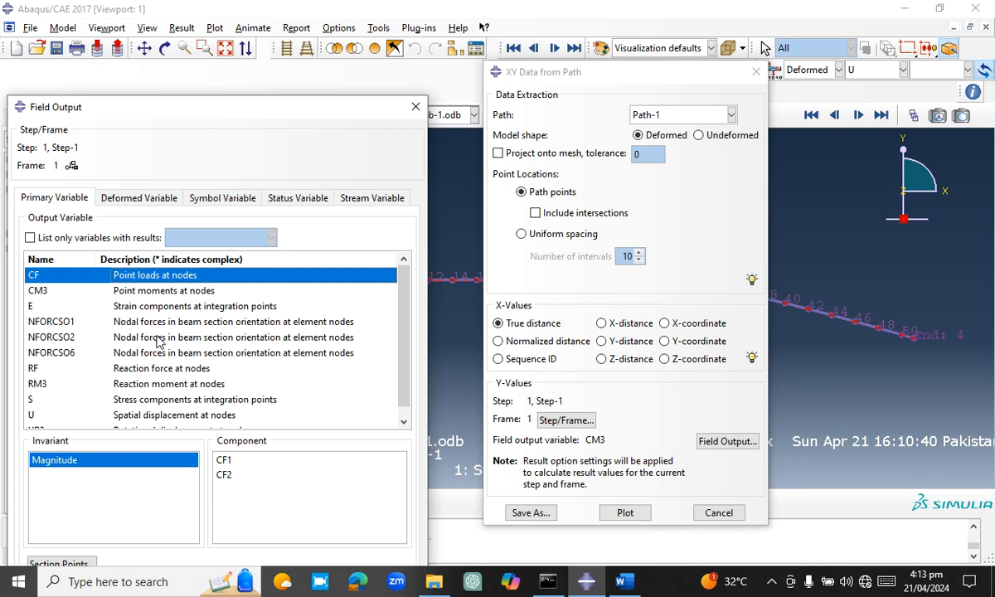
{"action": "left_click", "coordinate": [159, 338]}
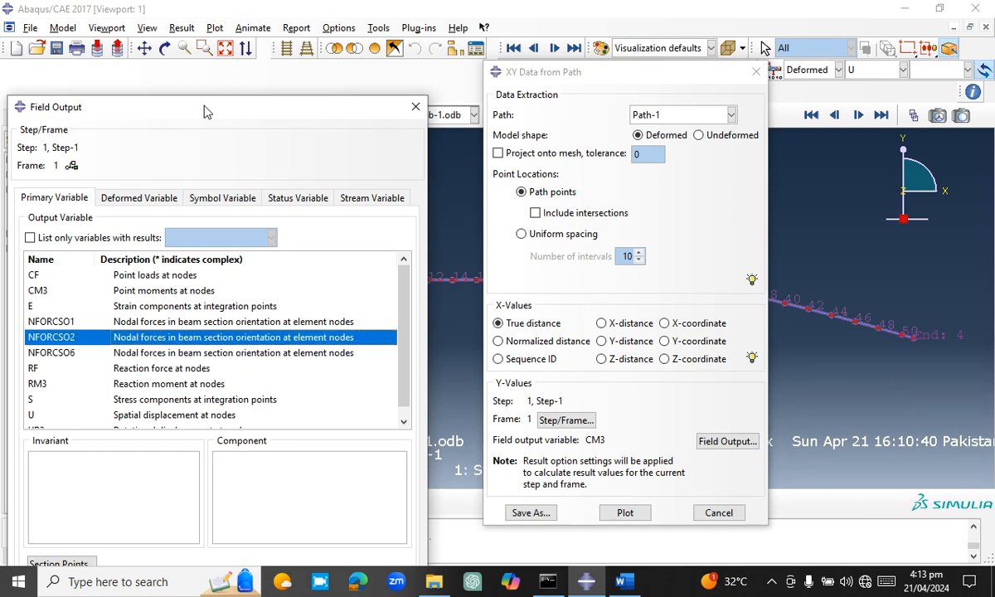
{"action": "left_click_drag", "start_coordinate": [205, 111], "coordinate": [206, 17]}
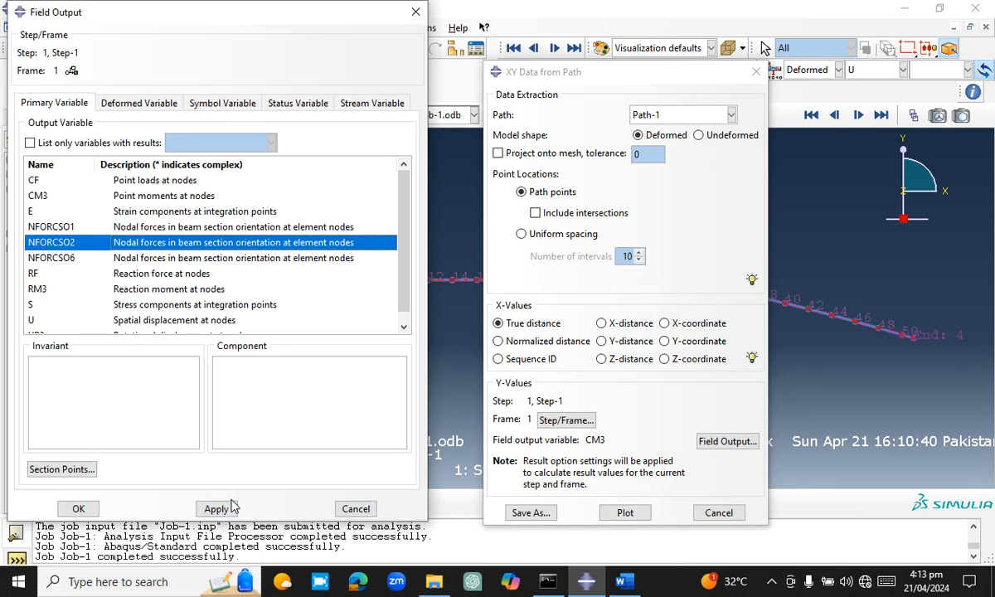
{"action": "left_click", "coordinate": [218, 508]}
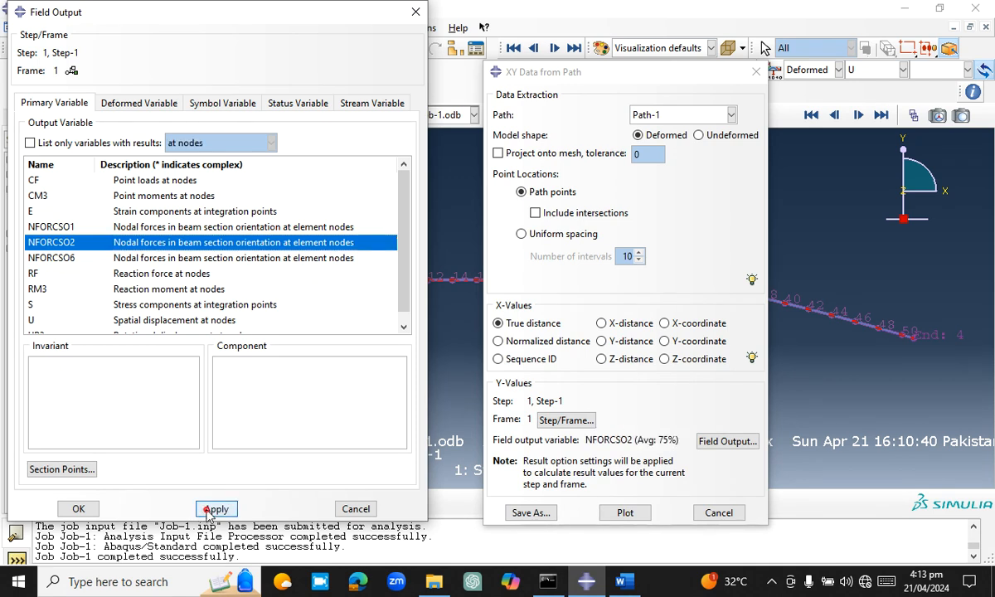
Confirm NFORCSO2 as the field output variable and plot it against true distance along Path-1
{"action": "left_click", "coordinate": [80, 509]}
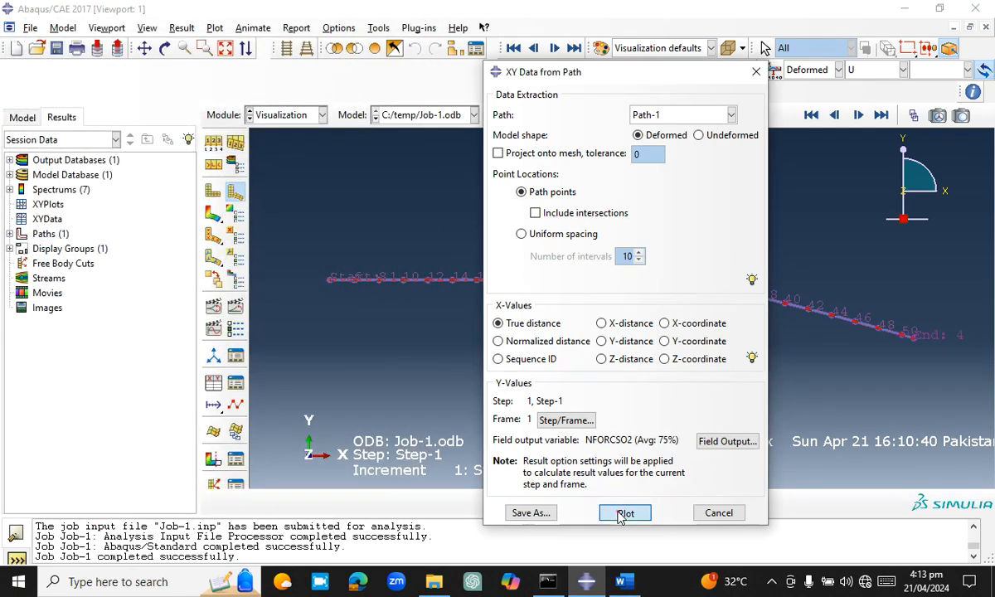
{"action": "left_click", "coordinate": [623, 513]}
{"action": "left_click_drag", "start_coordinate": [651, 82], "coordinate": [558, 52]}
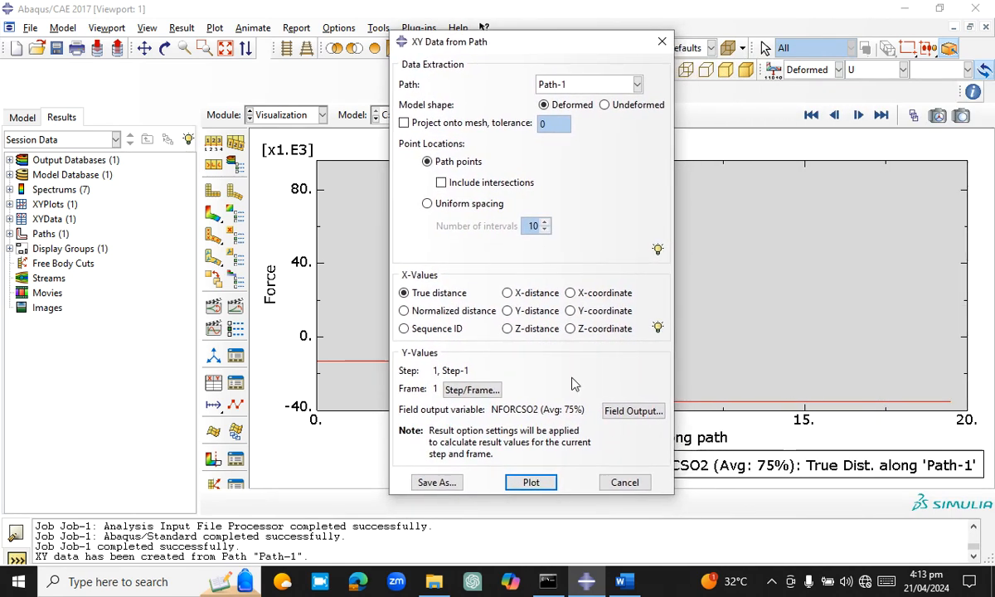
Change the field output variable to NFORCSO6 and plot the section moment along Path-1
{"action": "left_click", "coordinate": [616, 410]}
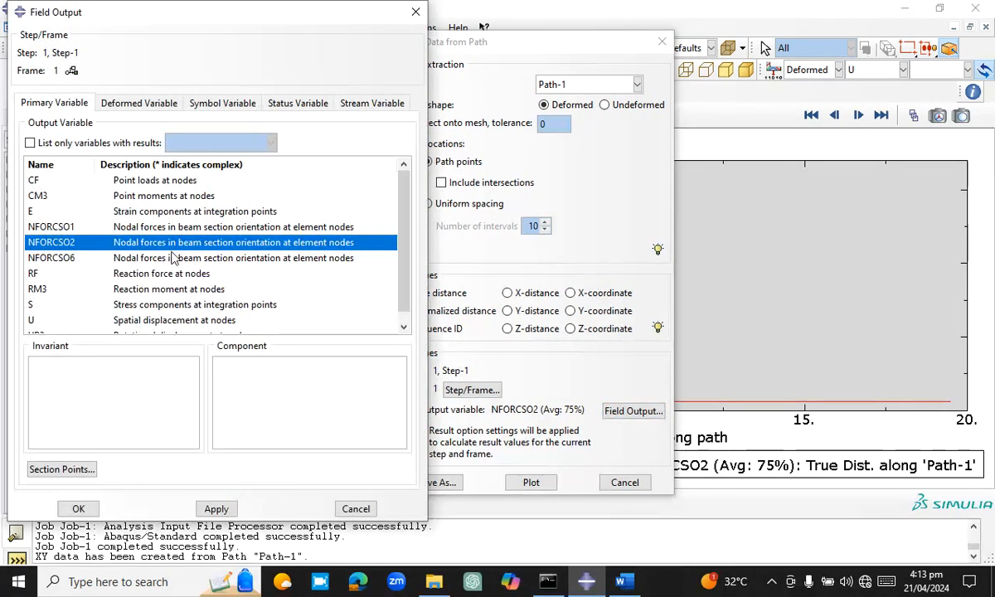
{"action": "left_click", "coordinate": [173, 258]}
{"action": "left_click", "coordinate": [215, 509]}
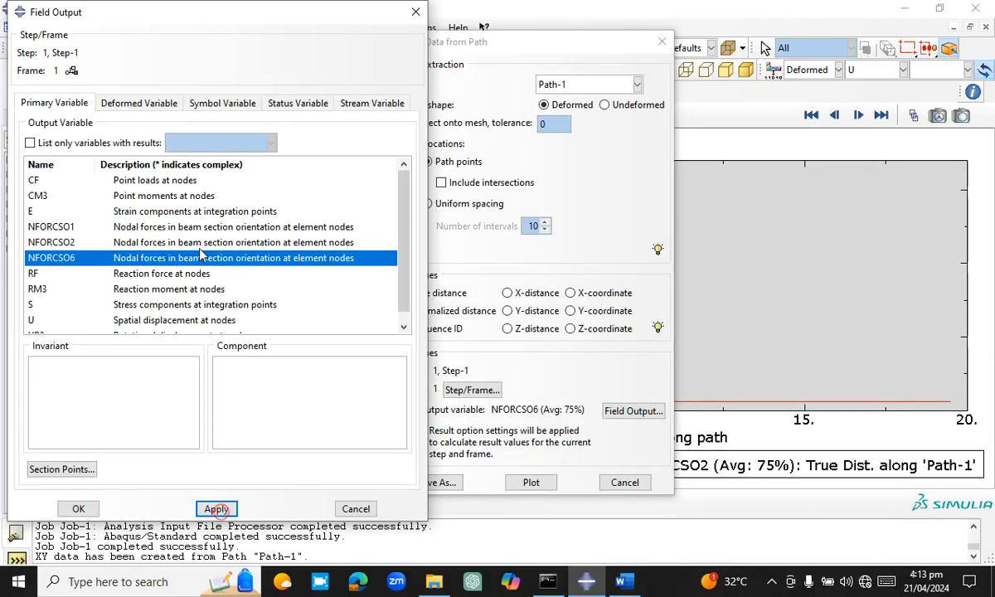
{"action": "left_click", "coordinate": [77, 508]}
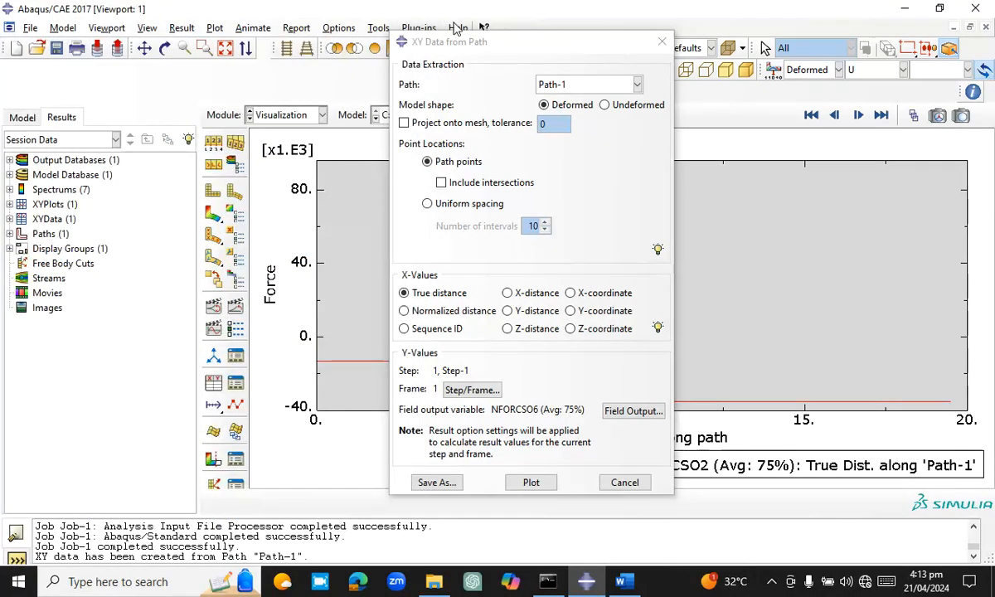
{"action": "left_click", "coordinate": [532, 482]}
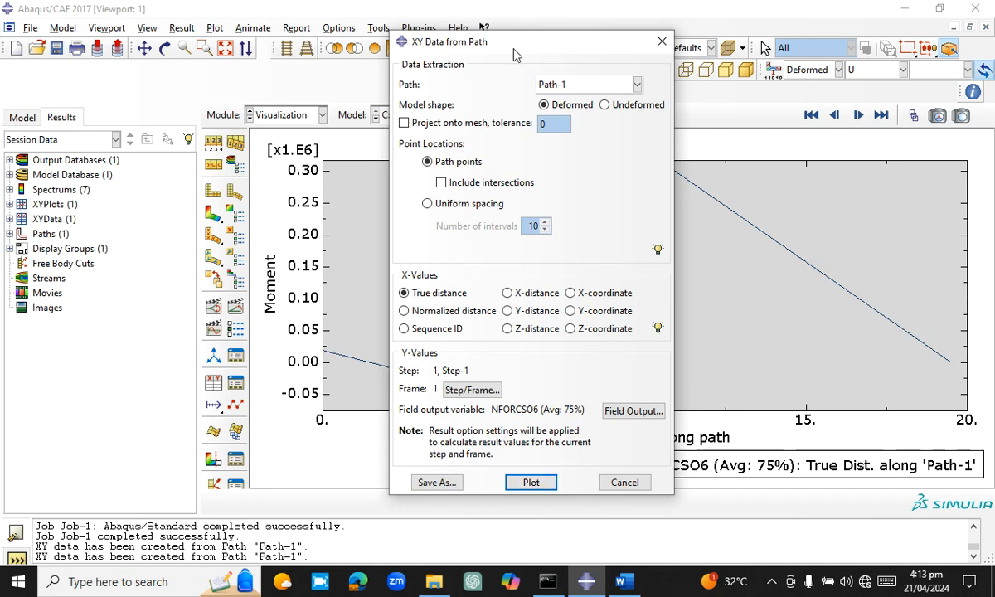
{"action": "left_click_drag", "start_coordinate": [522, 44], "coordinate": [595, 13]}
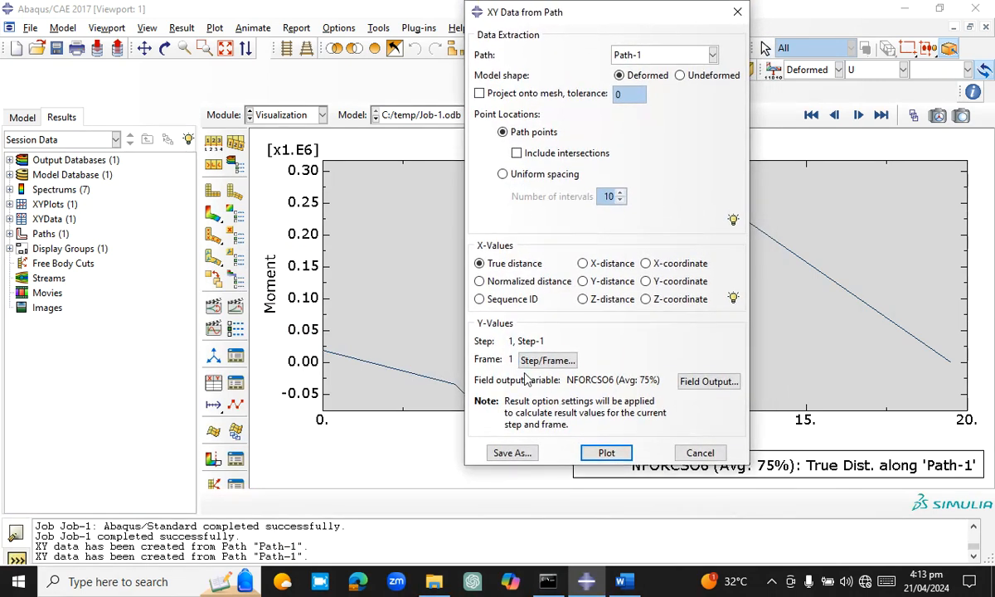
Change the field output variable to CF, Magnitude, and plot the nodal point loads along Path-1
{"action": "left_click", "coordinate": [708, 381]}
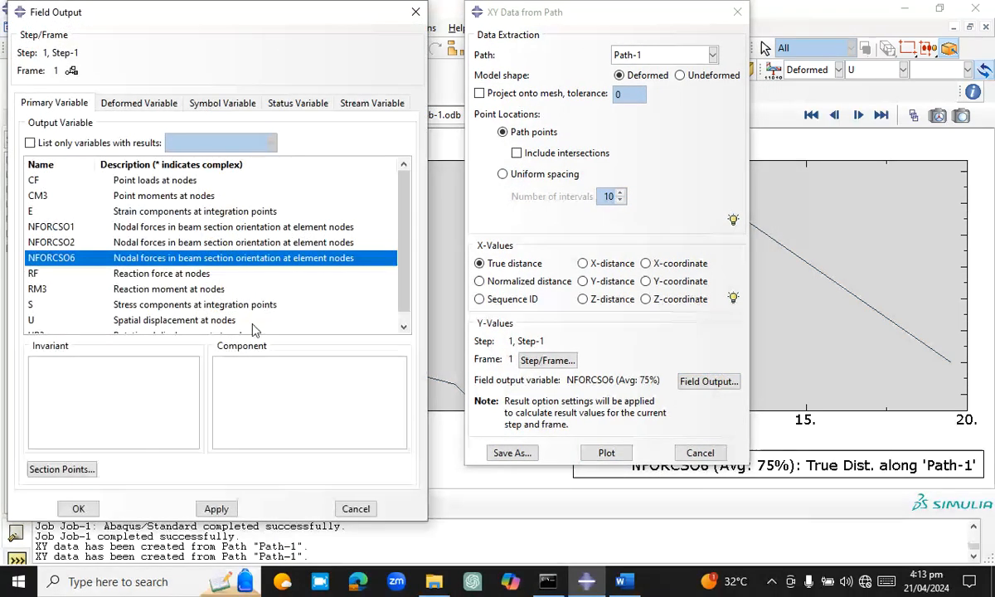
{"action": "left_click", "coordinate": [249, 181]}
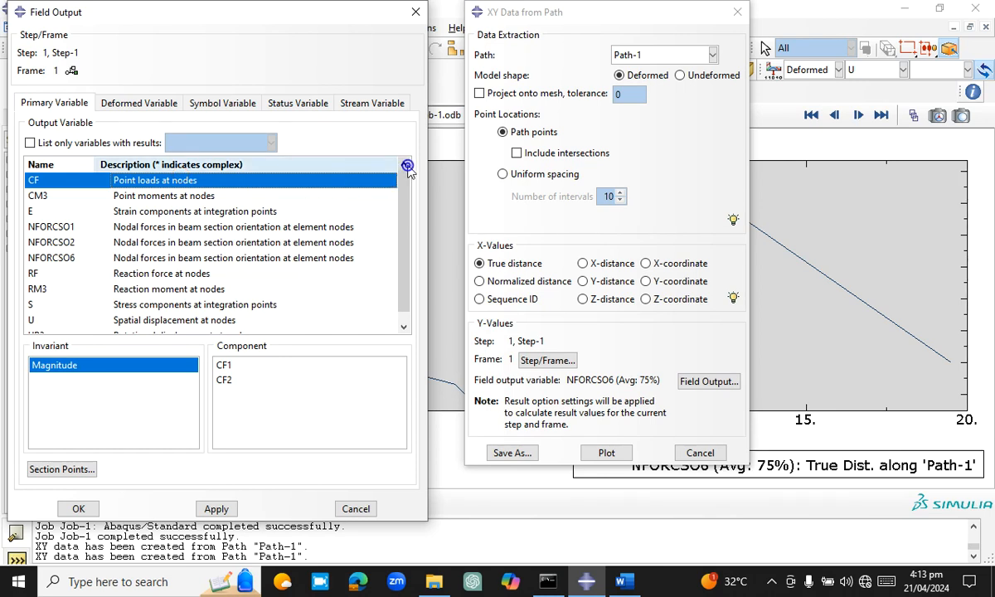
{"action": "left_click", "coordinate": [209, 510]}
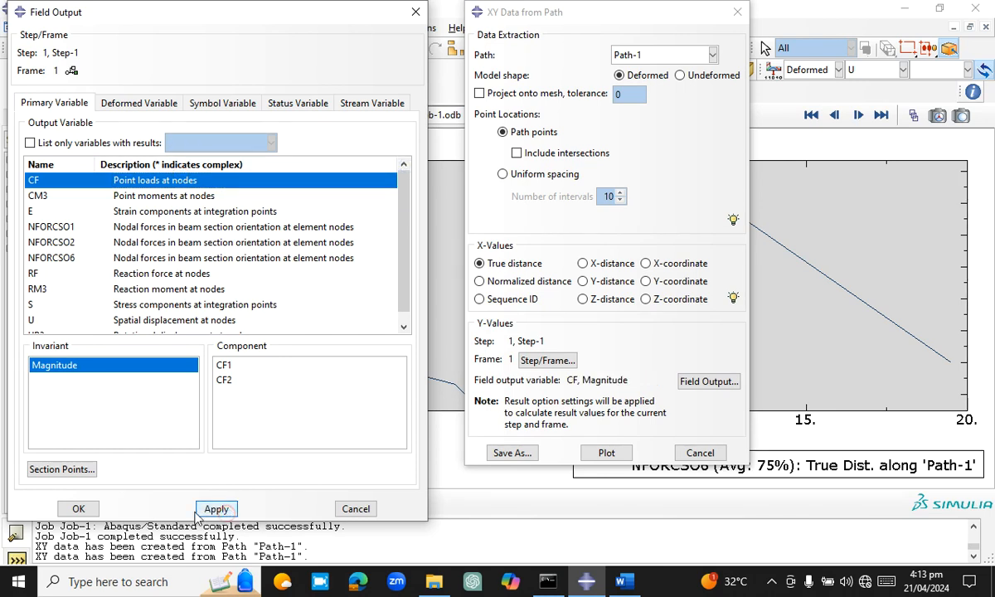
{"action": "left_click", "coordinate": [78, 509]}
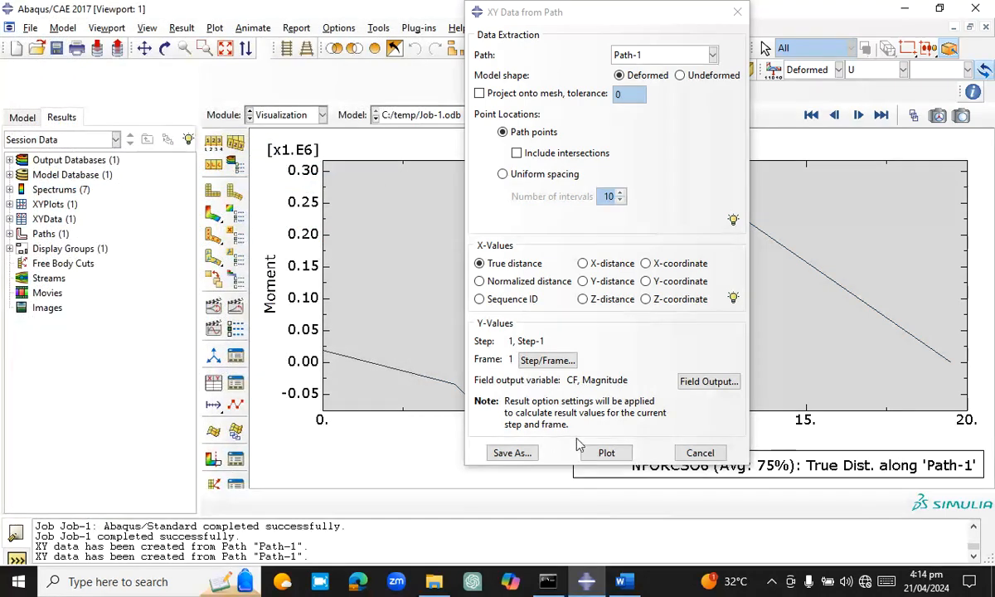
{"action": "left_click", "coordinate": [617, 451]}
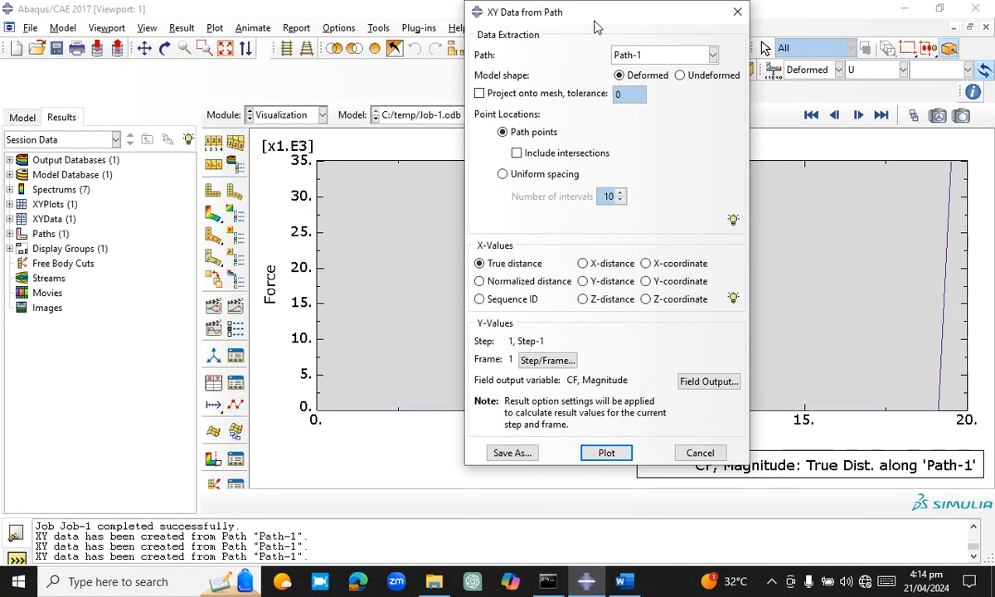
{"action": "left_click_drag", "start_coordinate": [601, 12], "coordinate": [543, 35]}
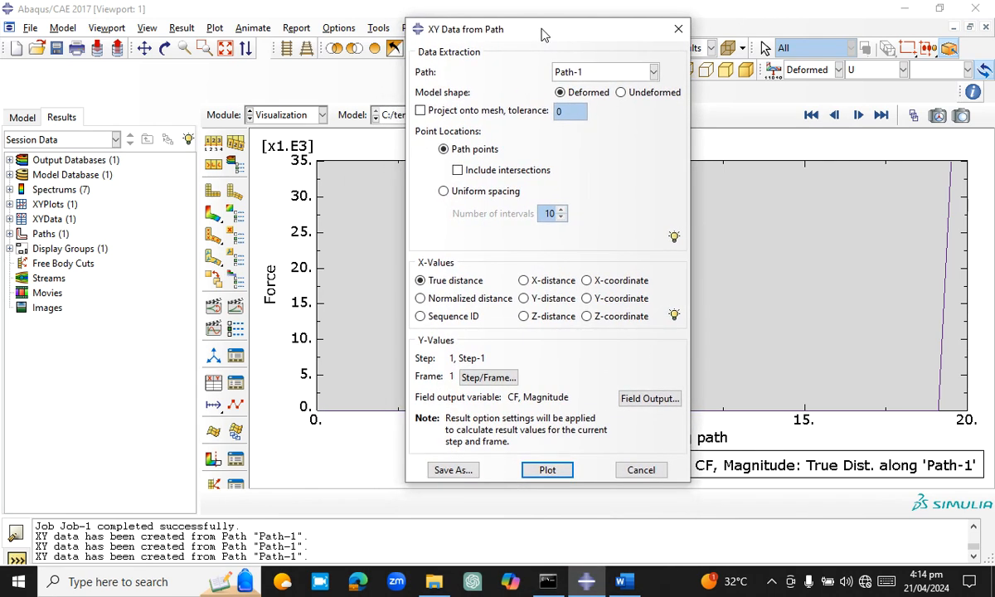
Change the field output variable to CM3 and plot the nodal point moments along Path-1
{"action": "left_click", "coordinate": [650, 399]}
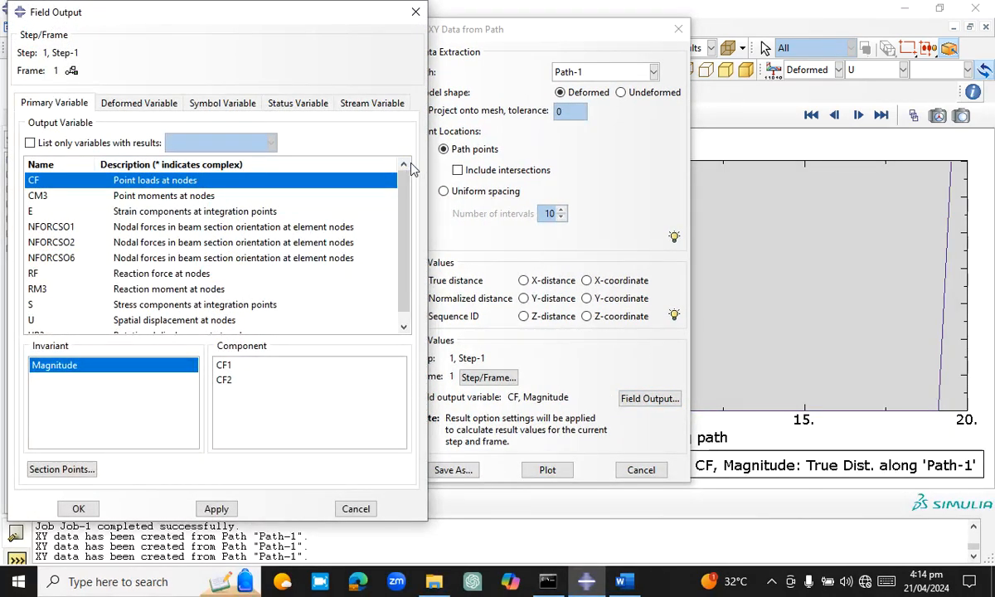
{"action": "left_click", "coordinate": [274, 199]}
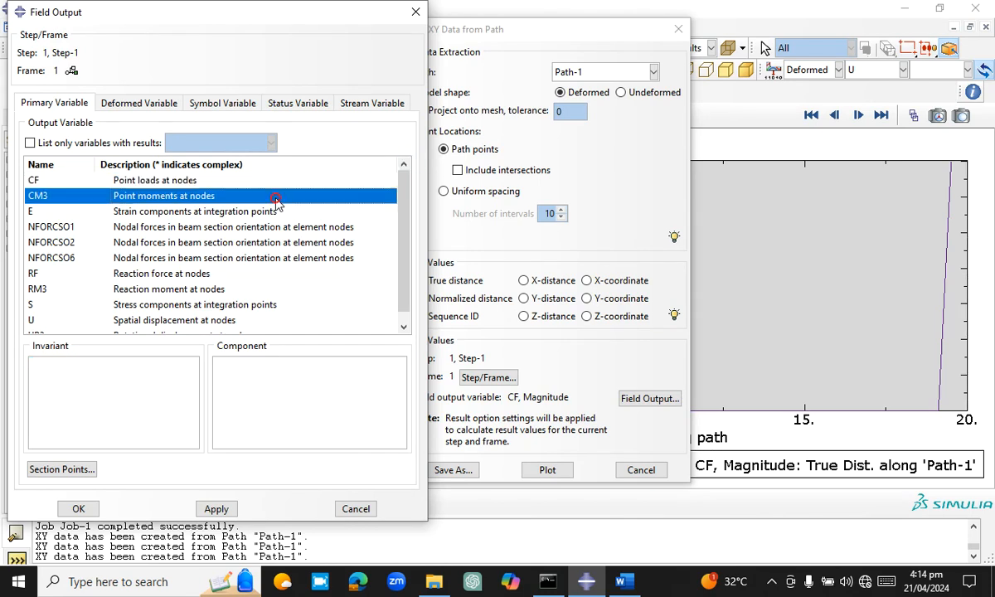
{"action": "left_click", "coordinate": [211, 507]}
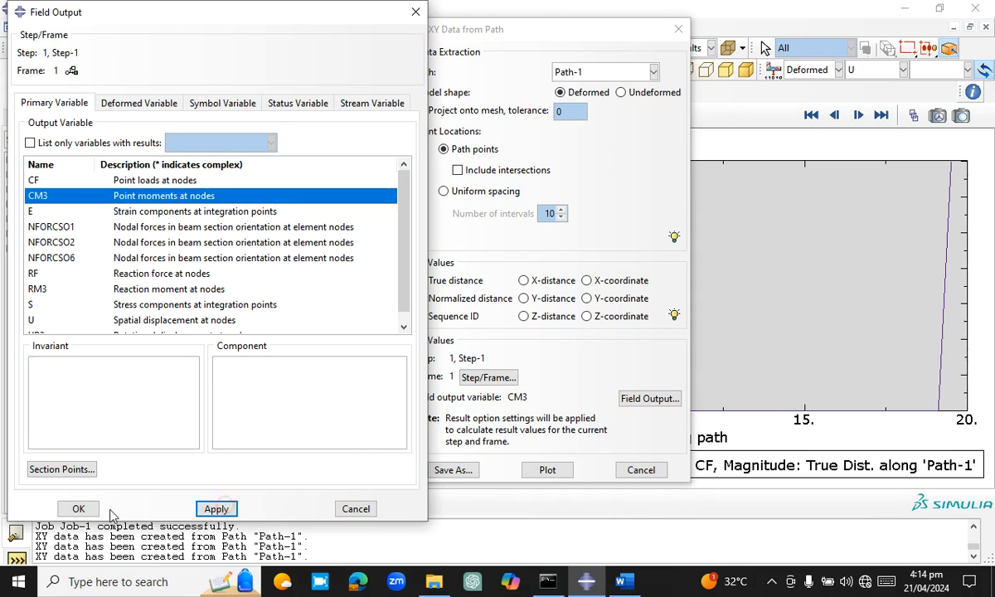
{"action": "left_click", "coordinate": [79, 509]}
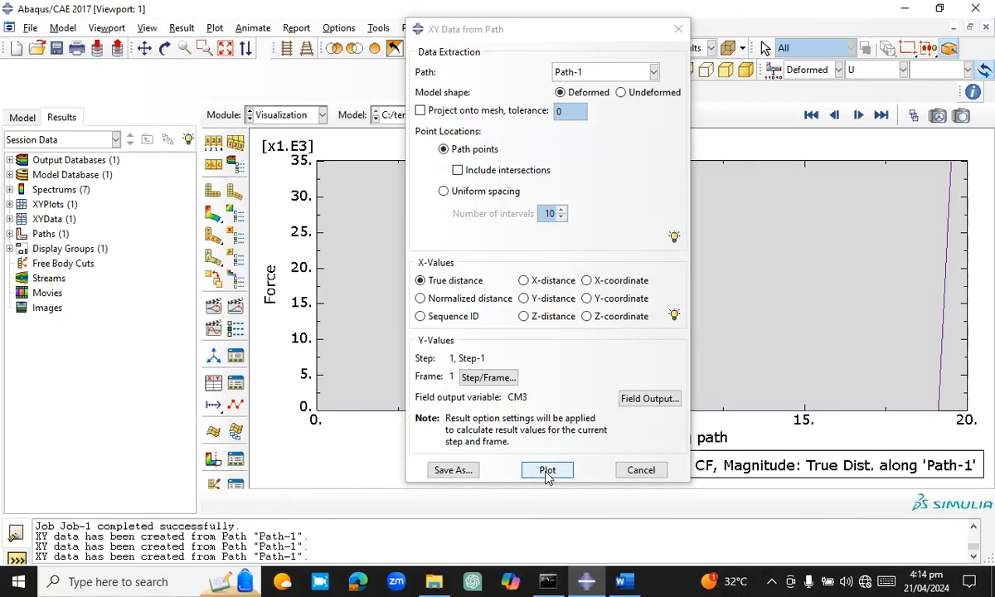
{"action": "left_click", "coordinate": [546, 471]}
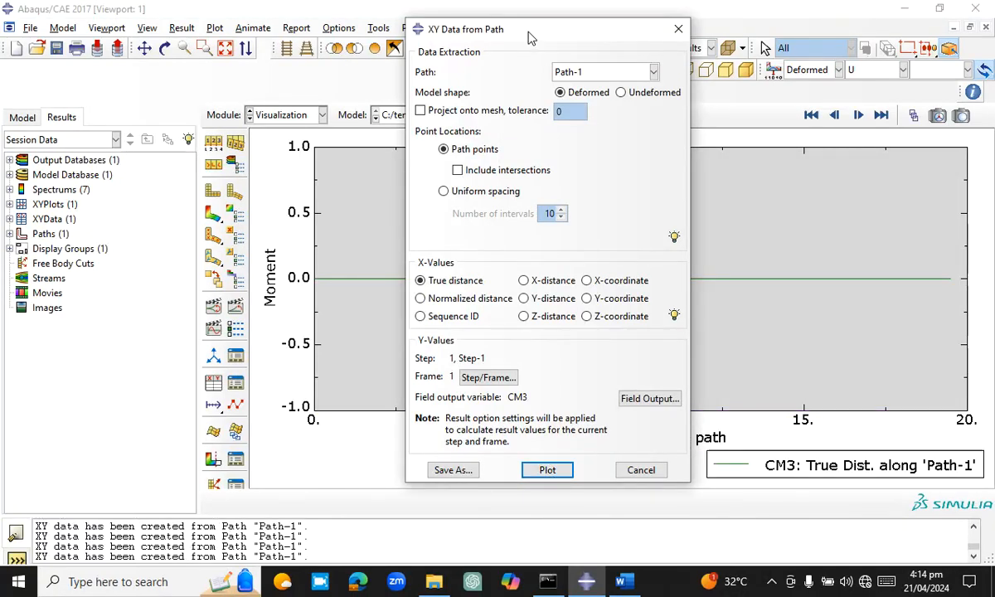
{"action": "left_click_drag", "start_coordinate": [529, 38], "coordinate": [498, 48]}
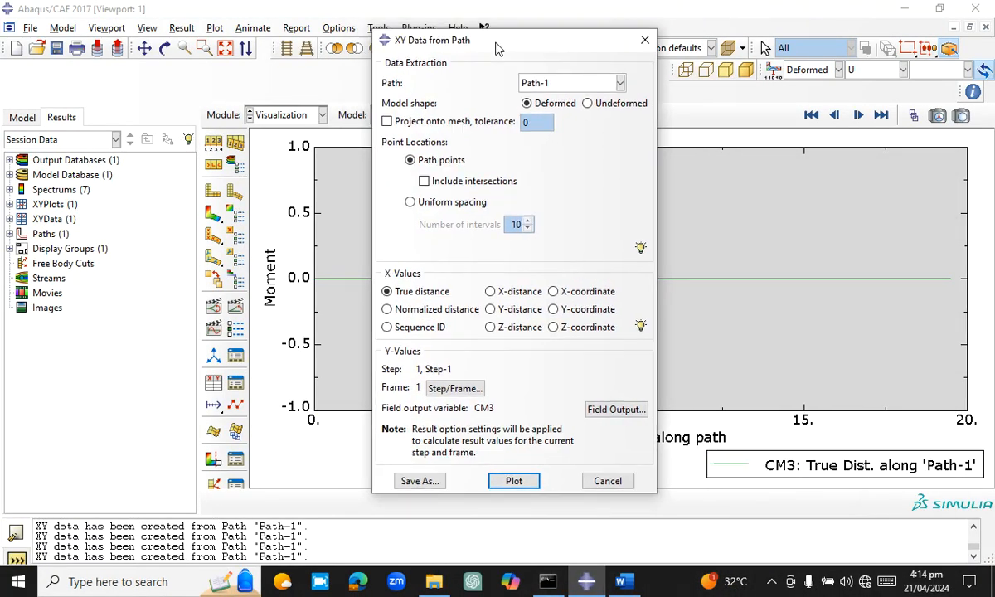
Change the field output variable to RF, Magnitude, plot the reaction force along Path-1 and view the unobstructed curve
{"action": "left_click", "coordinate": [616, 408]}
{"action": "left_click", "coordinate": [137, 213]}
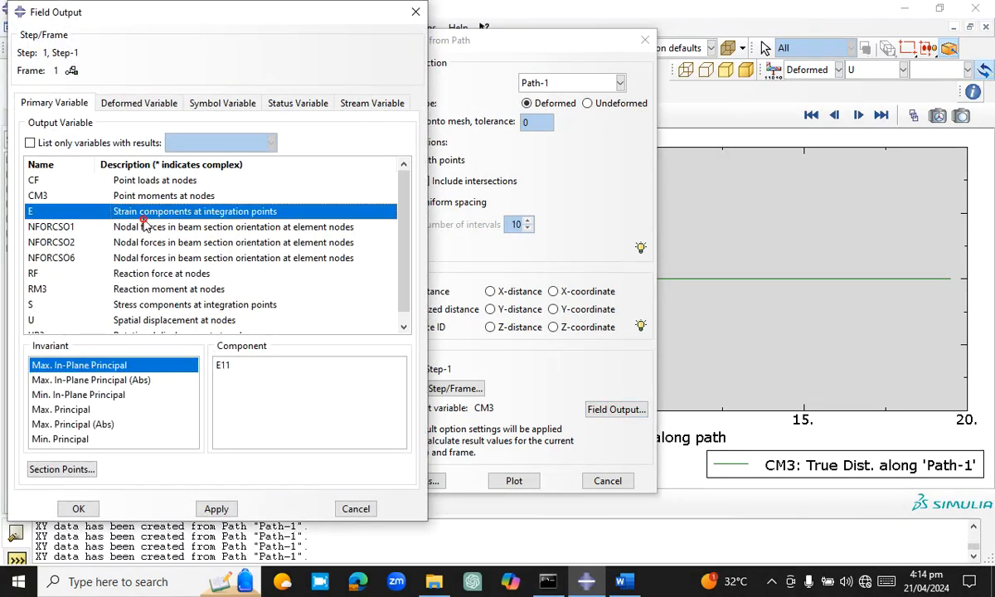
{"action": "left_click", "coordinate": [151, 226]}
{"action": "left_click", "coordinate": [195, 241]}
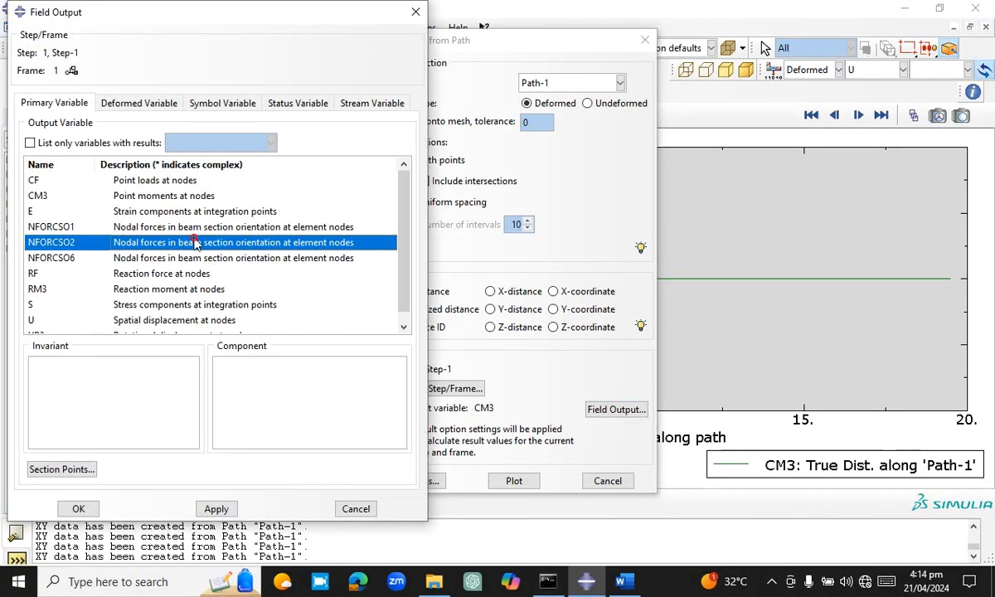
{"action": "left_click", "coordinate": [207, 257]}
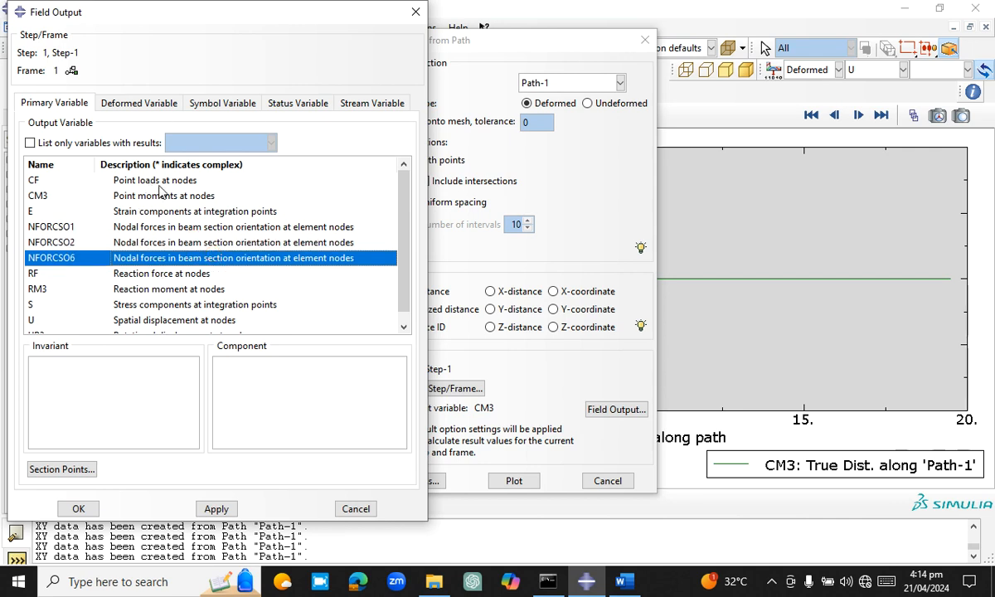
{"action": "left_click", "coordinate": [164, 273]}
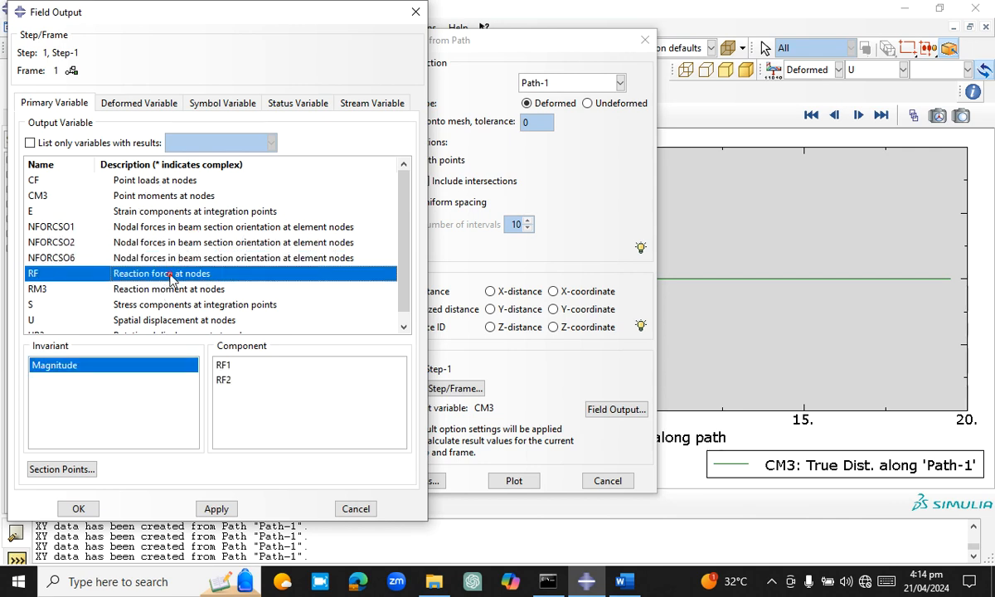
{"action": "left_click", "coordinate": [217, 509]}
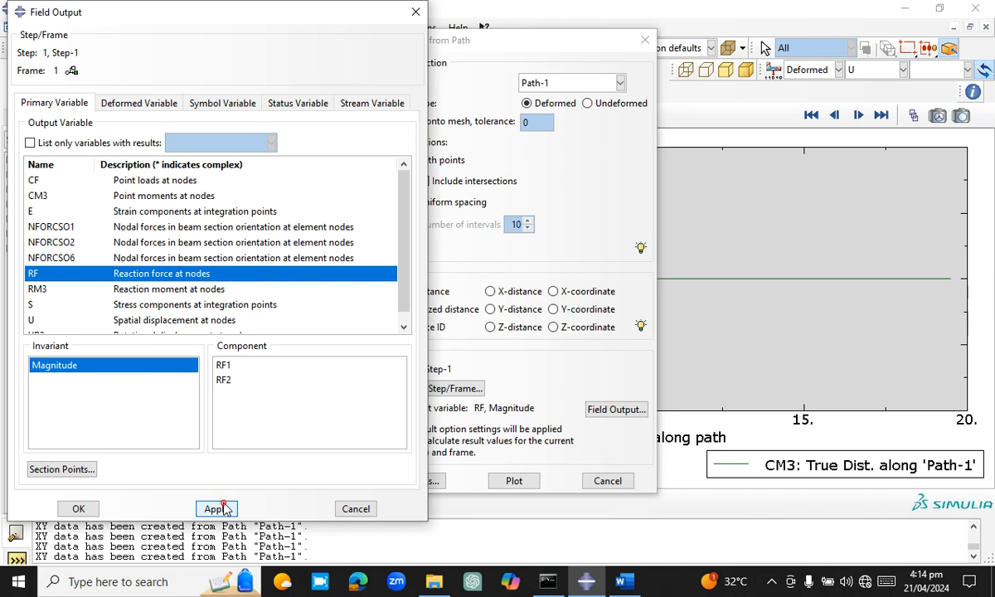
{"action": "left_click", "coordinate": [79, 509]}
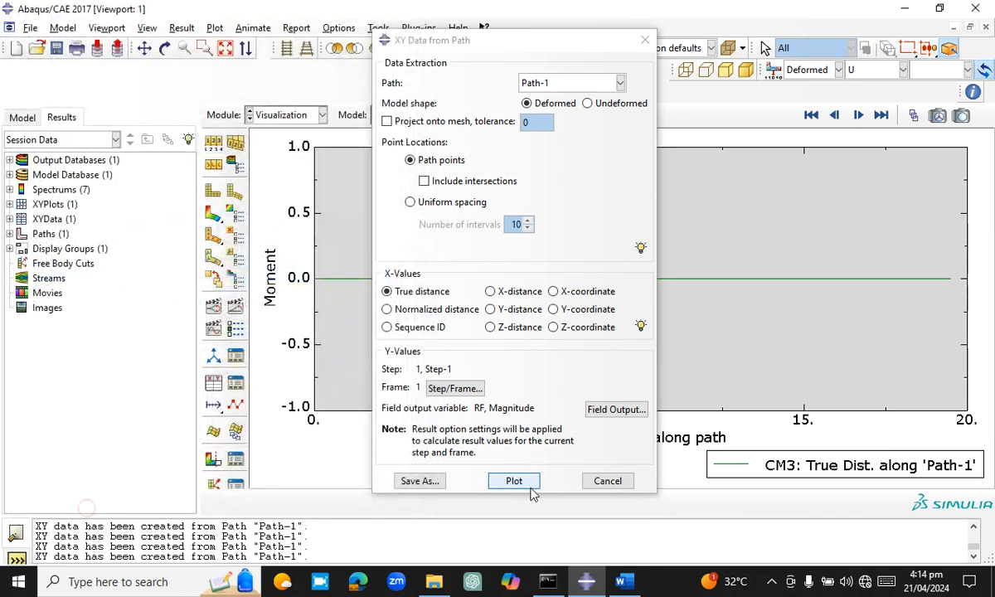
{"action": "left_click", "coordinate": [525, 481]}
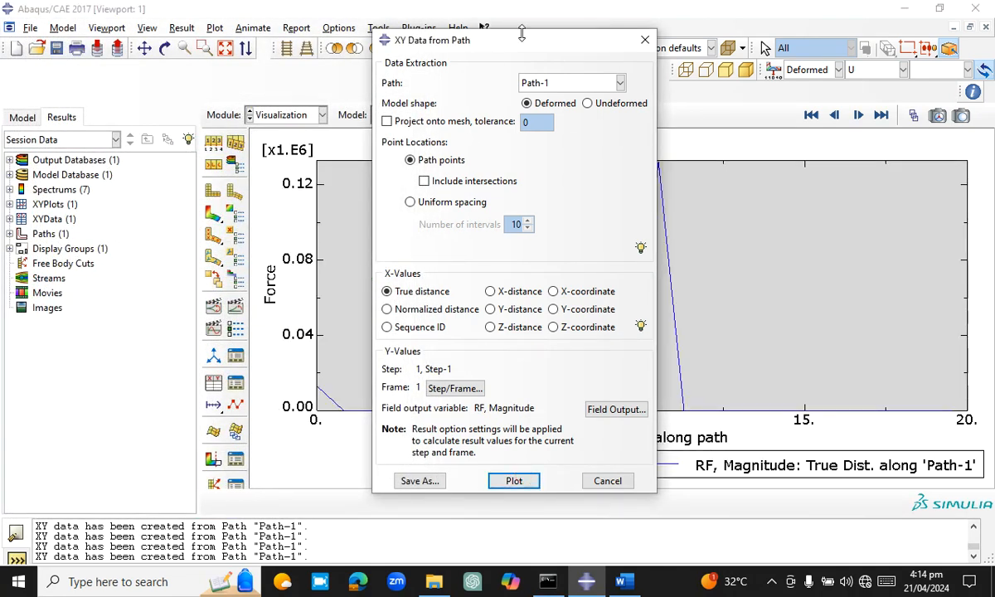
{"action": "left_click_drag", "start_coordinate": [537, 47], "coordinate": [862, 360]}
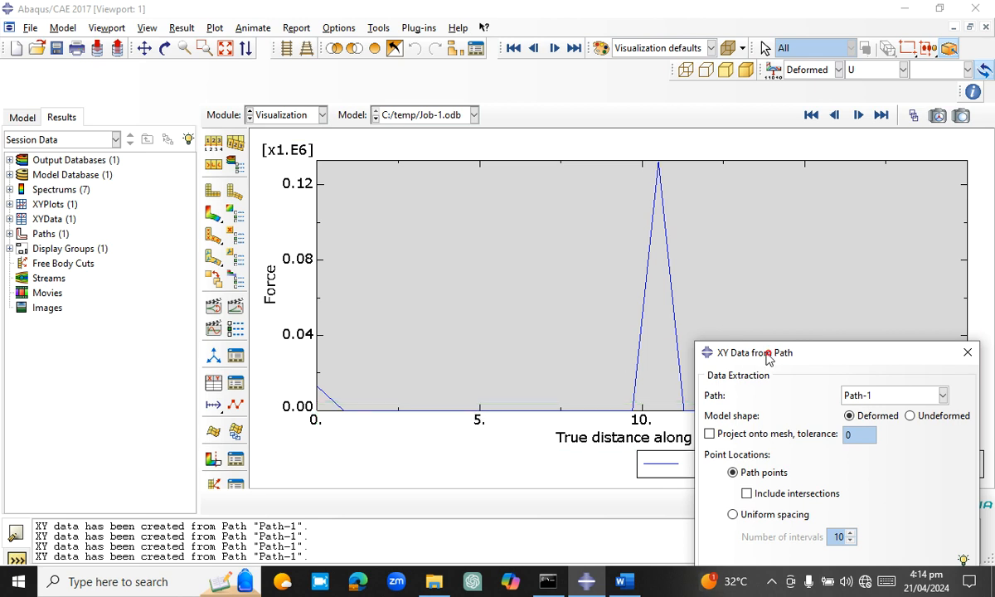
{"action": "left_click_drag", "start_coordinate": [768, 356], "coordinate": [663, 77]}
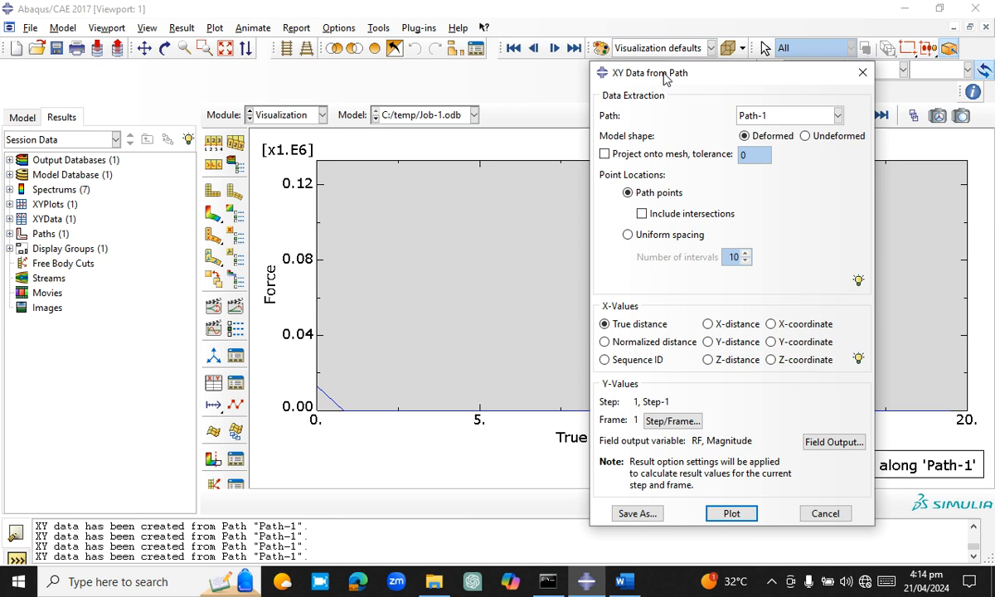
Change the field output variable to RM3 and plot the nodal reaction moment along Path-1
{"action": "left_click", "coordinate": [831, 442]}
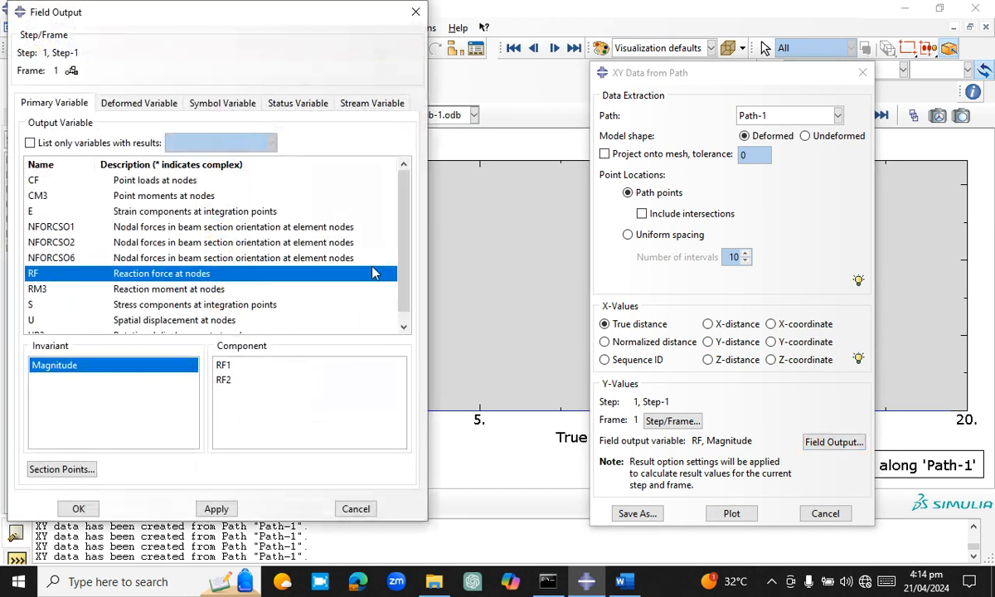
{"action": "left_click", "coordinate": [213, 290]}
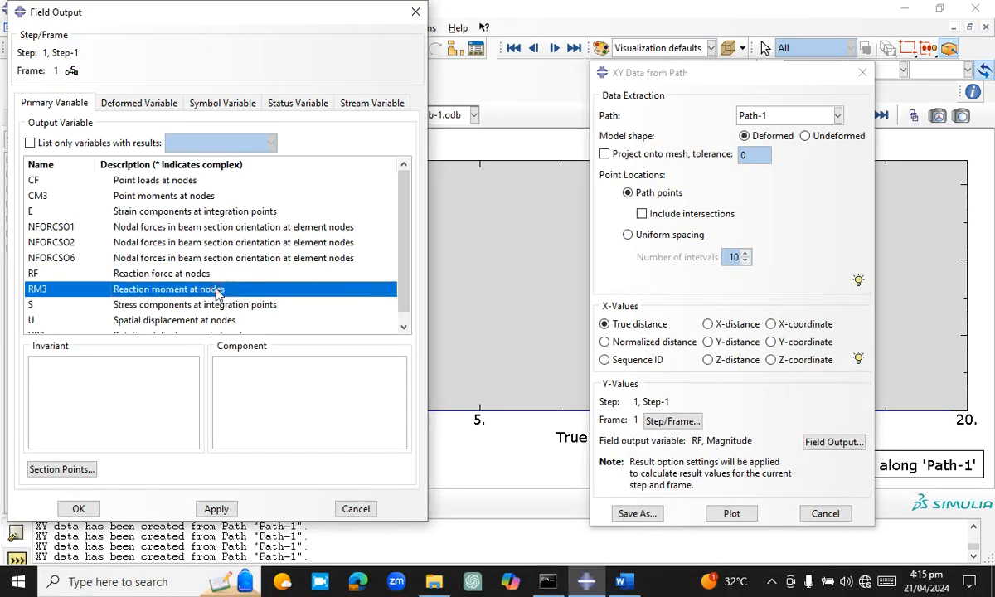
{"action": "left_click", "coordinate": [217, 509]}
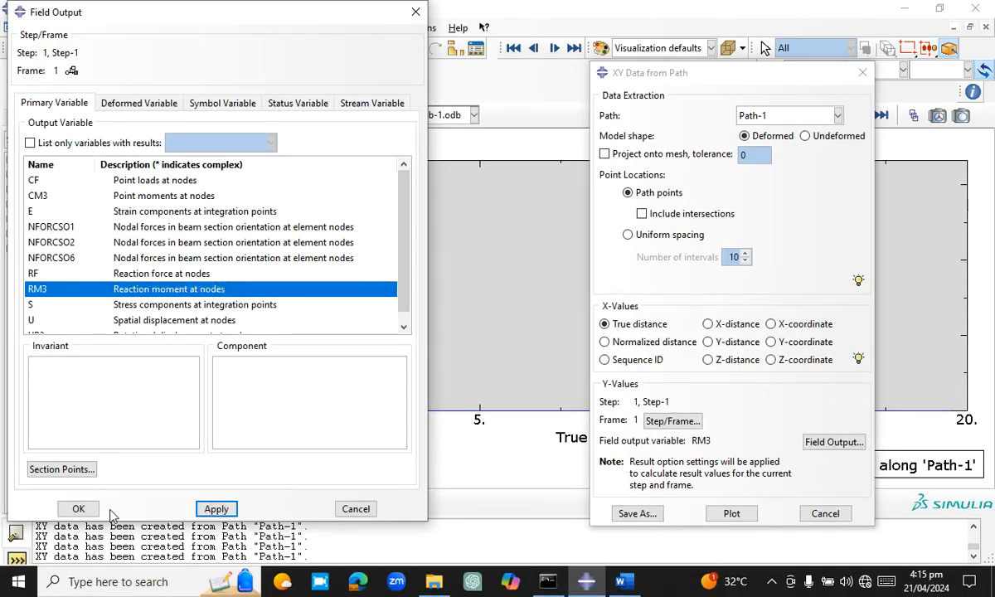
{"action": "left_click", "coordinate": [78, 509]}
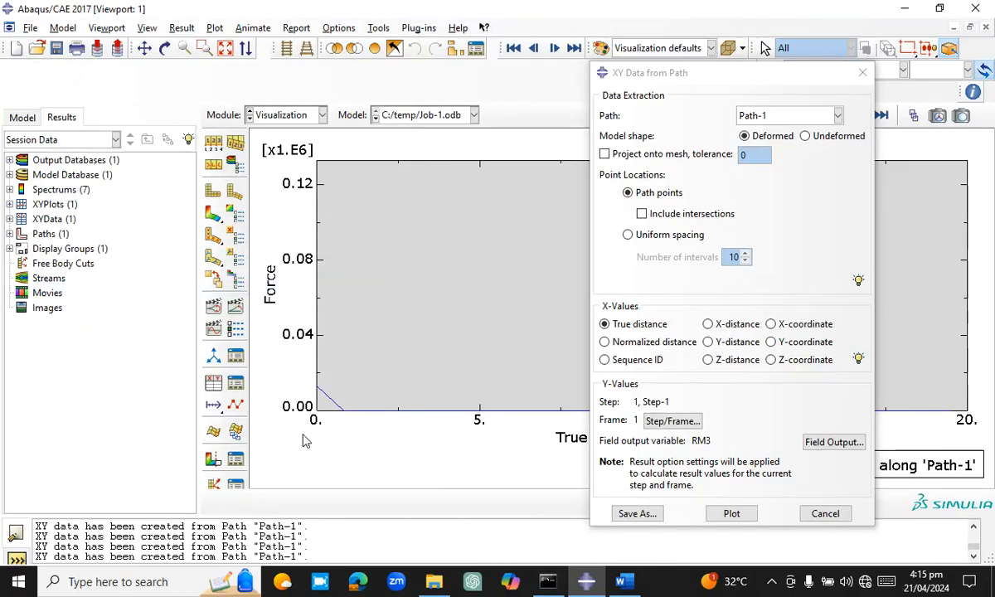
{"action": "left_click", "coordinate": [733, 513]}
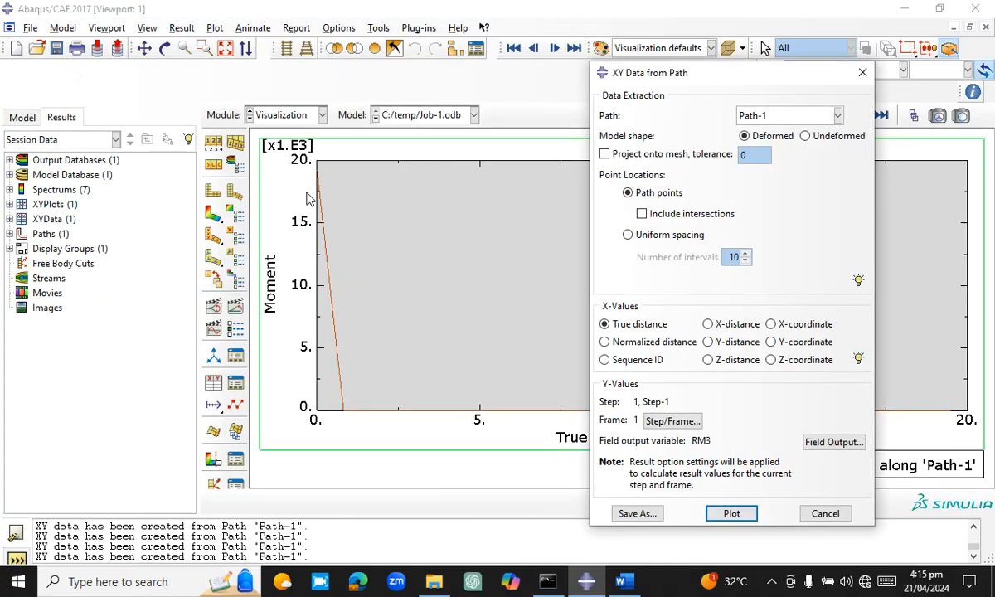
Expand the session's XY plots to show the contents of XYPlot-1
{"action": "left_click", "coordinate": [9, 204]}
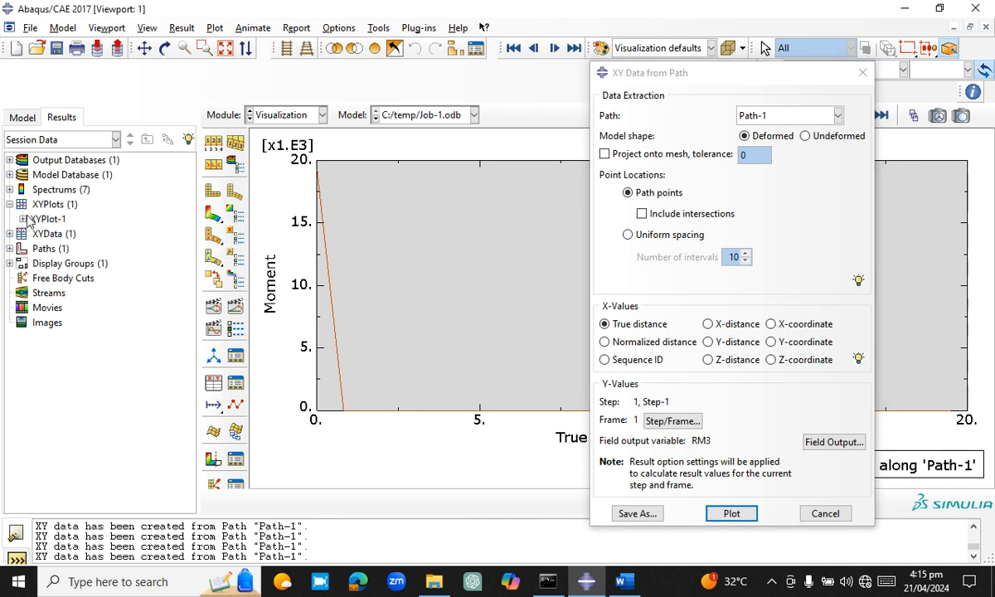
{"action": "left_click", "coordinate": [23, 219]}
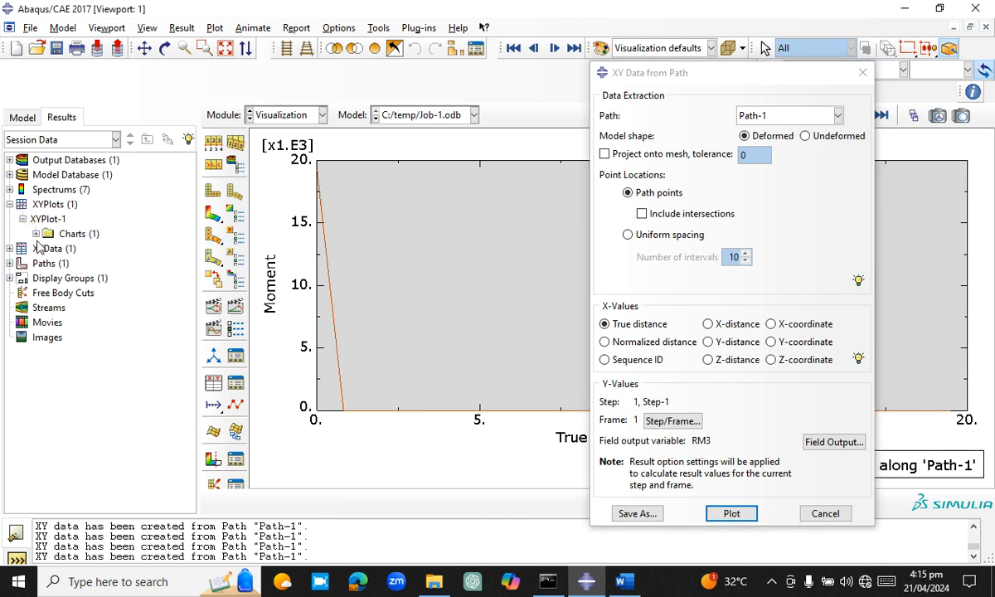
Close the path data extraction dialog
{"action": "left_click", "coordinate": [825, 514]}
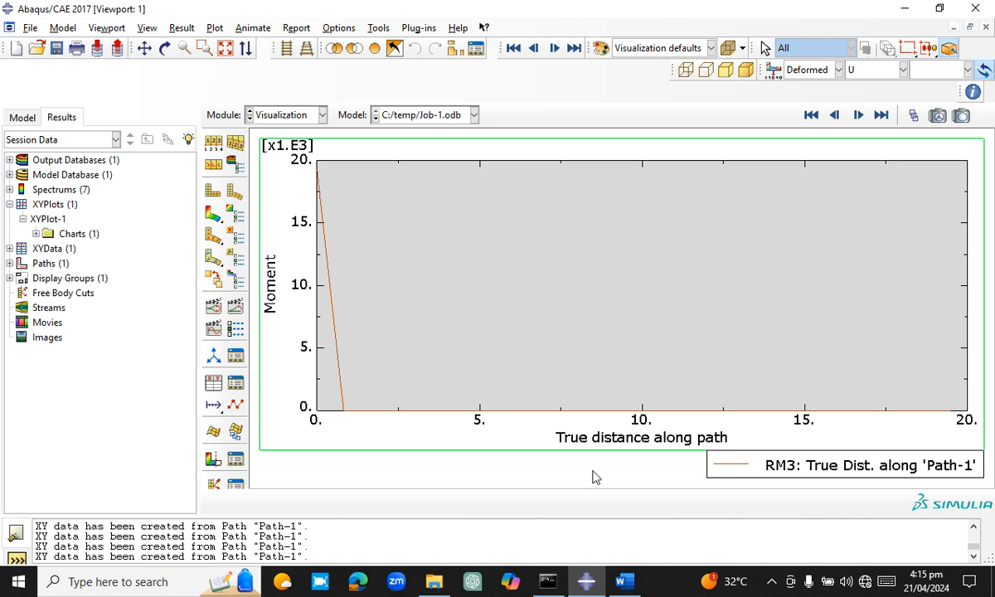
{"action": "left_click", "coordinate": [57, 48]}
{"action": "key", "text": "Escape"}
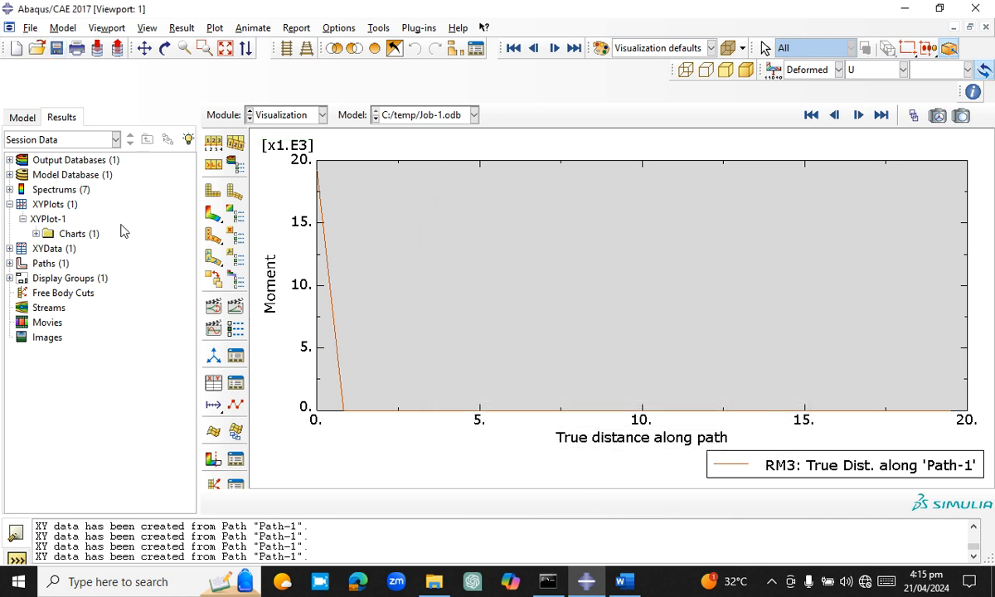
Create XY data from Path-1 with the field output variable NFORCSO6, plot the section moment along the path and uncover the curve
{"action": "left_click", "coordinate": [367, 29]}
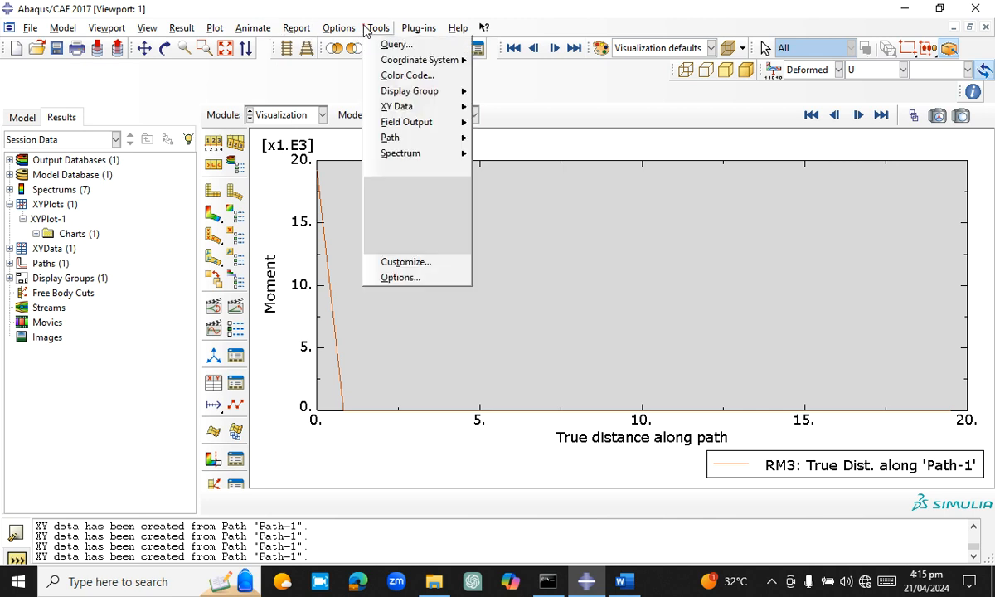
{"action": "mouse_move", "coordinate": [423, 131]}
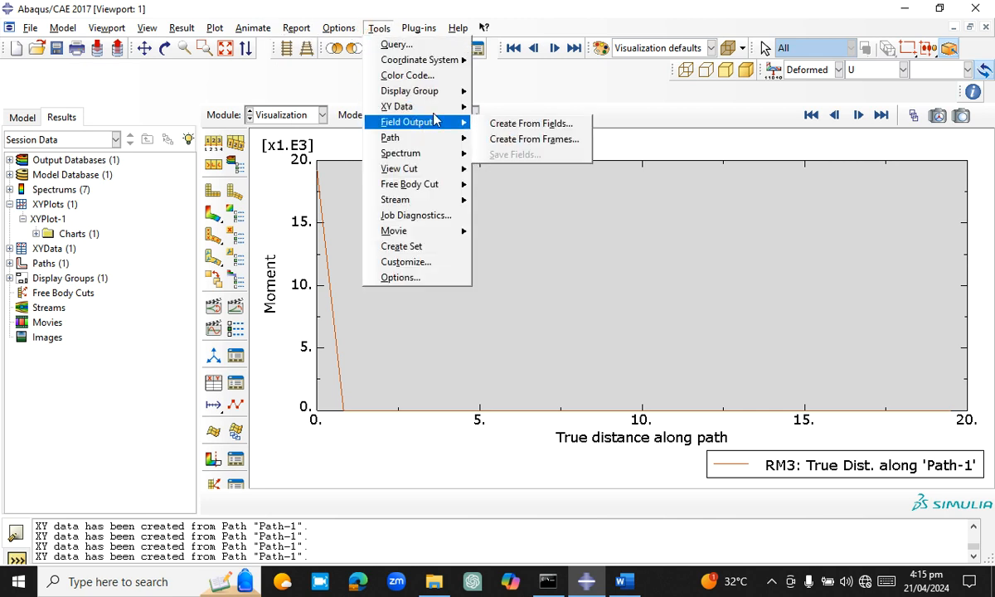
{"action": "mouse_move", "coordinate": [427, 107]}
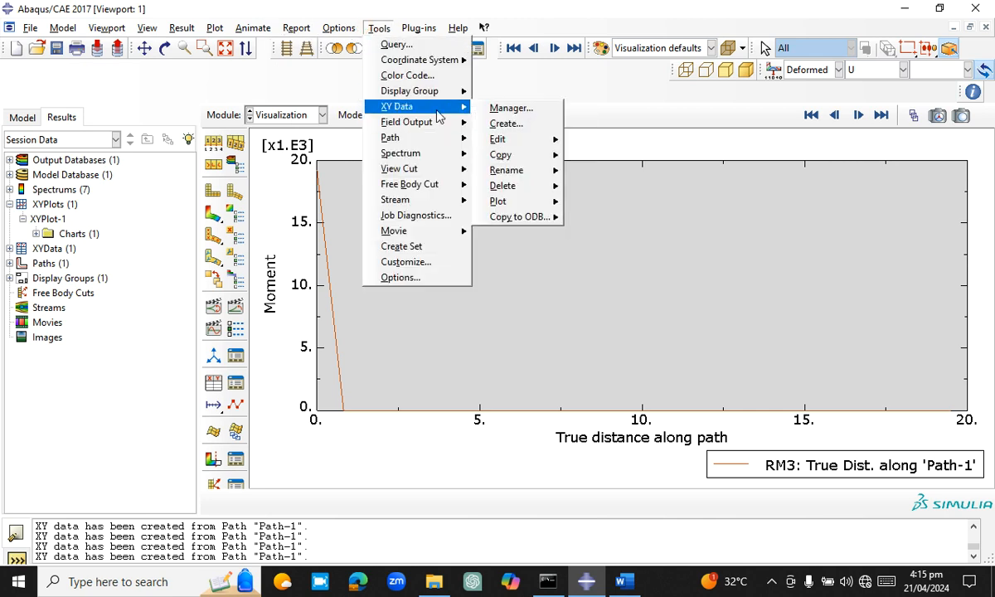
{"action": "left_click", "coordinate": [503, 125]}
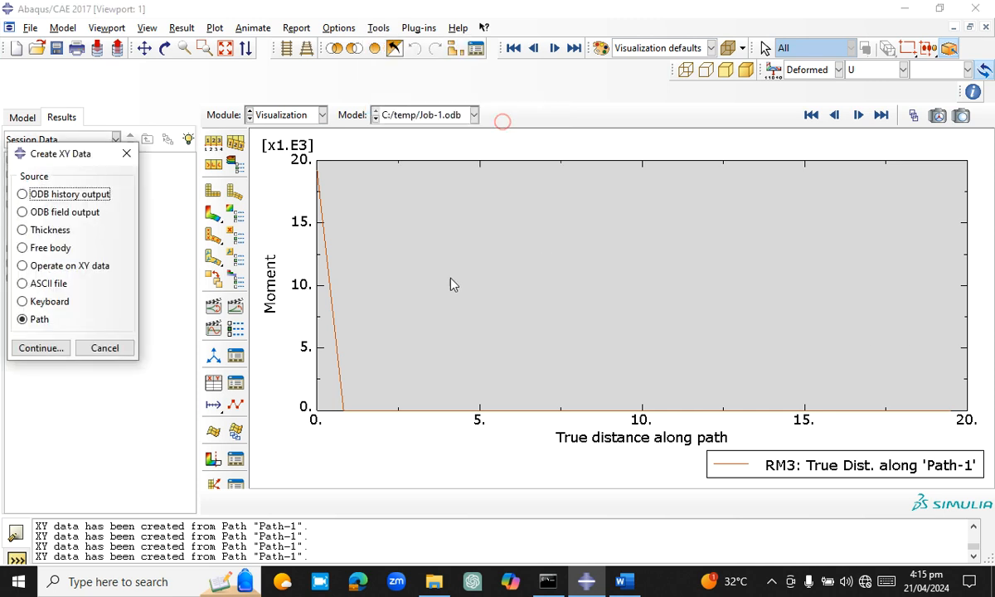
{"action": "left_click", "coordinate": [32, 350]}
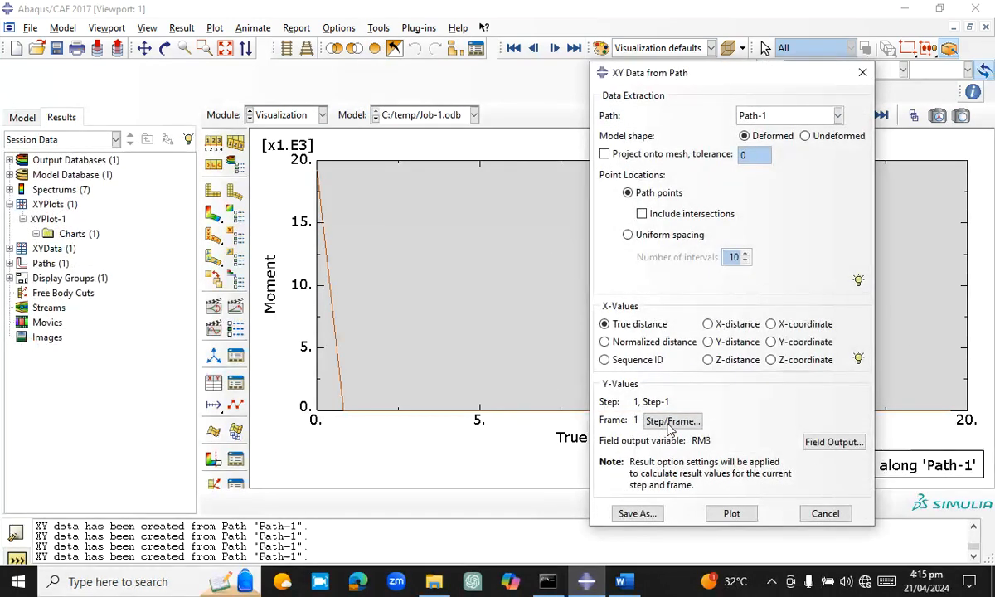
{"action": "left_click", "coordinate": [834, 442]}
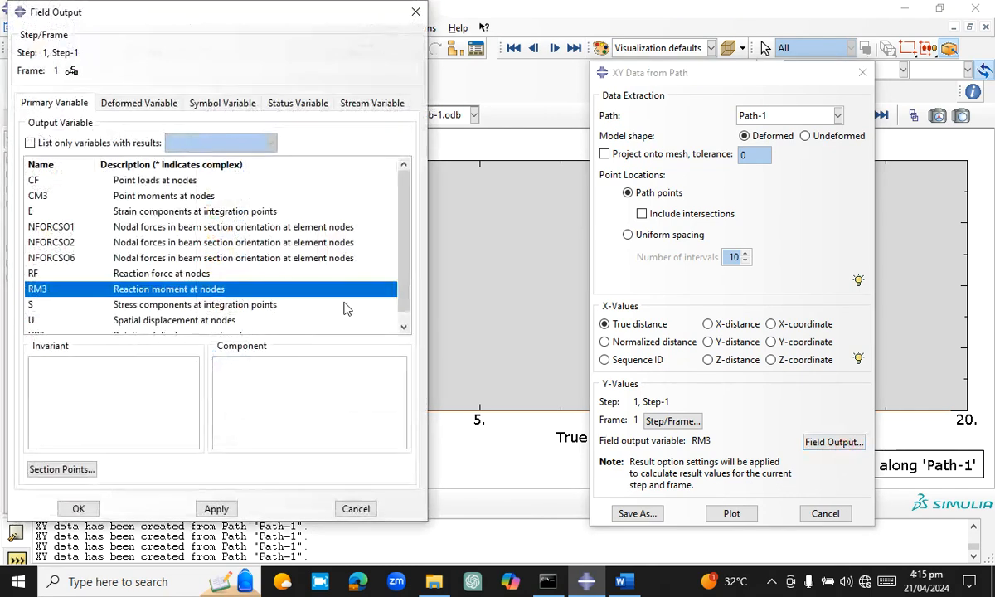
{"action": "left_click", "coordinate": [189, 242]}
{"action": "left_click", "coordinate": [219, 259]}
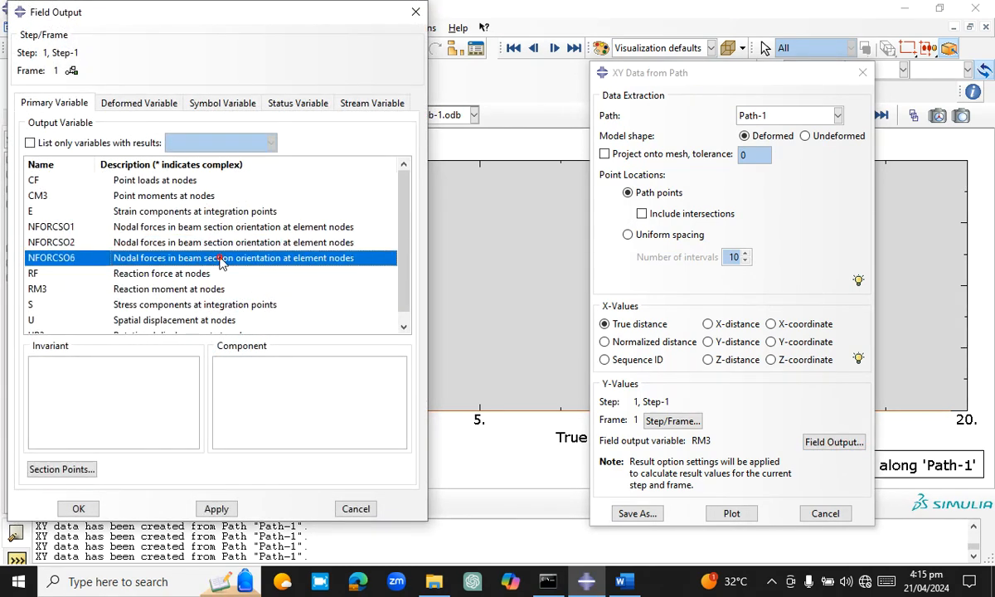
{"action": "left_click", "coordinate": [216, 509]}
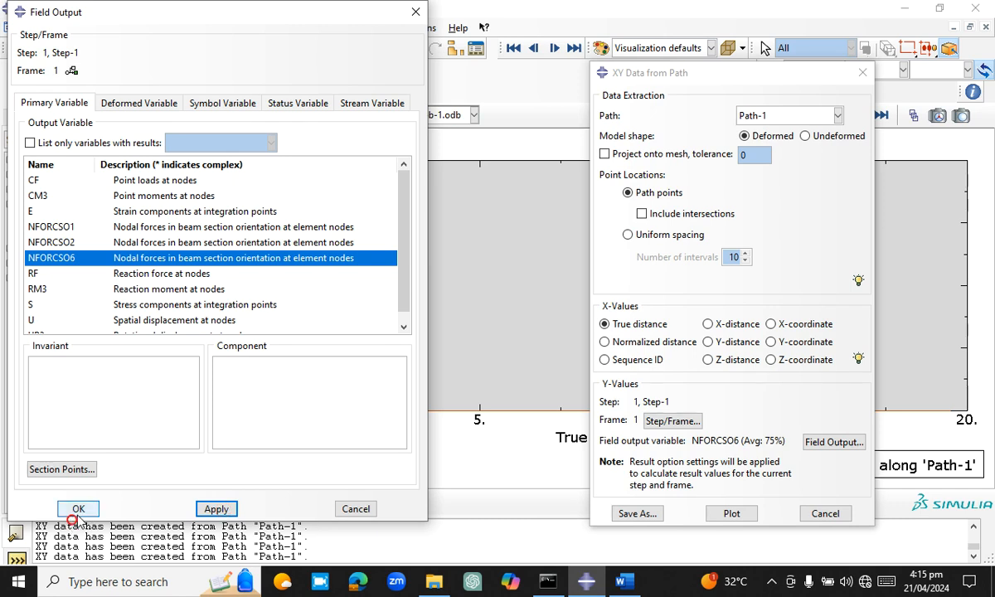
{"action": "left_click", "coordinate": [78, 508]}
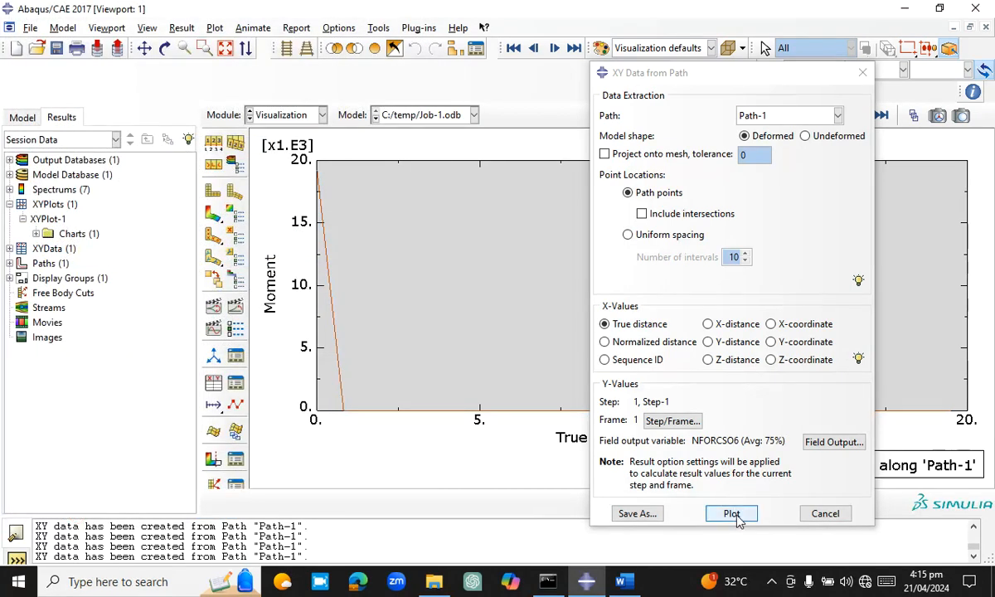
{"action": "left_click", "coordinate": [732, 514]}
{"action": "left_click_drag", "start_coordinate": [688, 76], "coordinate": [48, 258]}
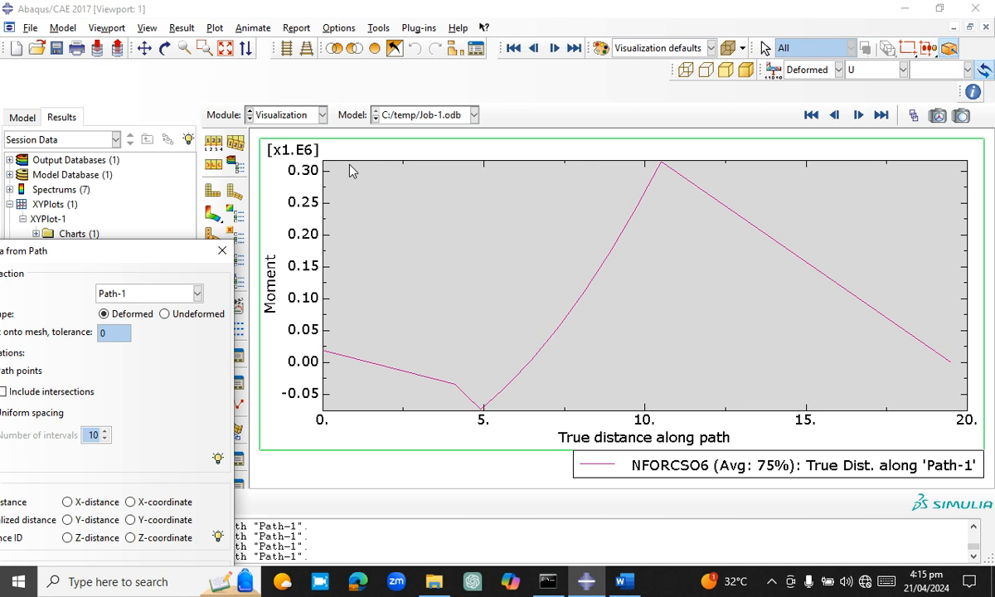
Switch to the Word document and examine the hand-drawn shear force and bending moment diagrams in section 1.5
{"action": "left_click", "coordinate": [624, 581]}
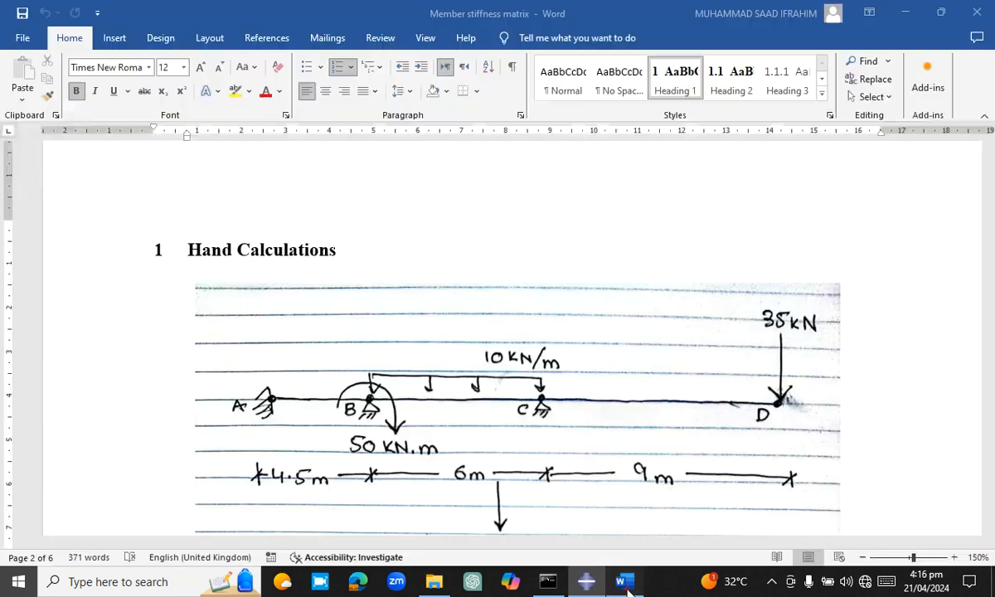
{"action": "left_click", "coordinate": [520, 284]}
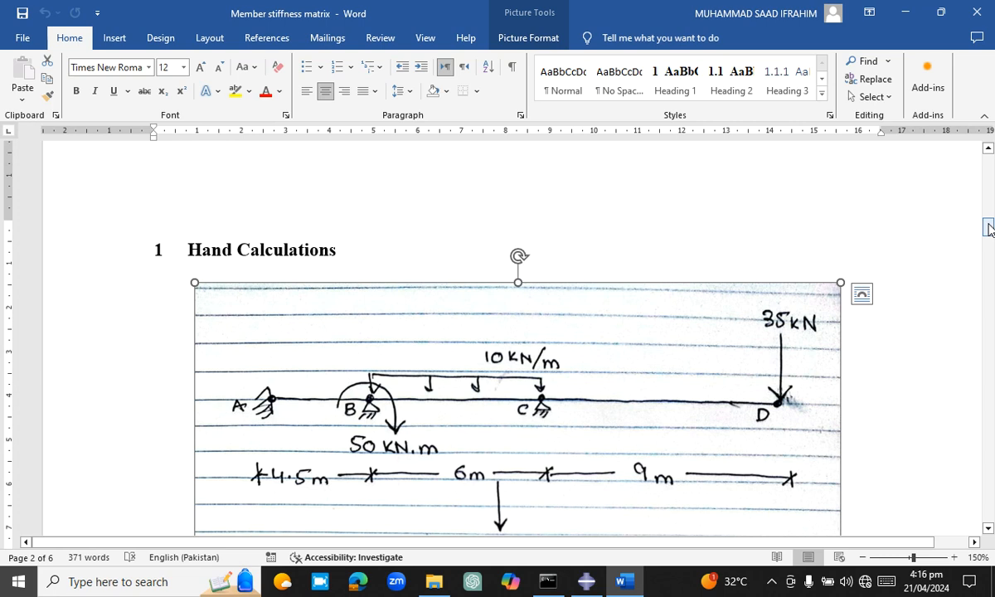
{"action": "left_click_drag", "start_coordinate": [990, 226], "coordinate": [988, 512]}
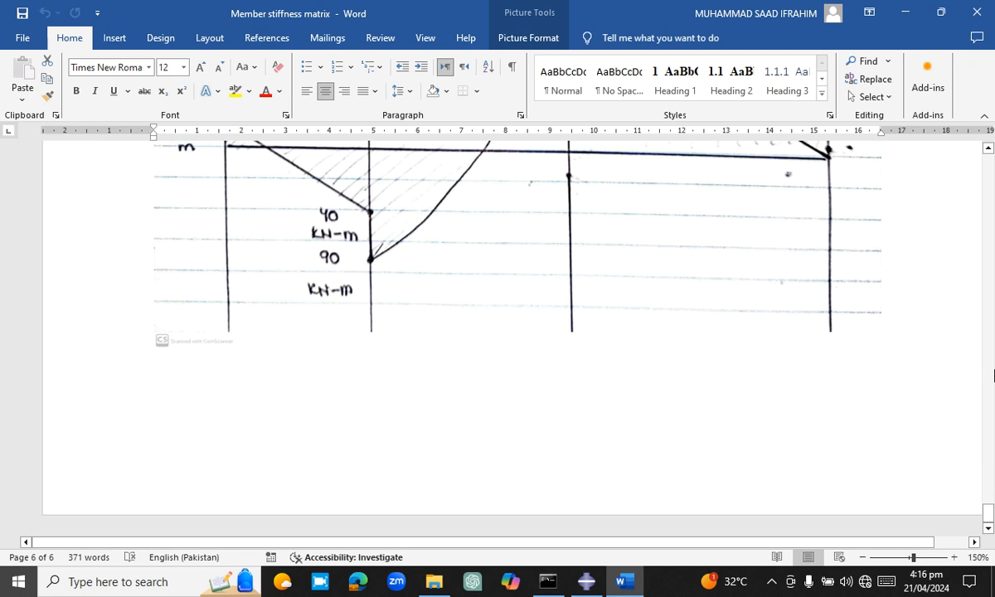
{"action": "scroll", "coordinate": [990, 529], "scroll_direction": "up", "scroll_amount": 10}
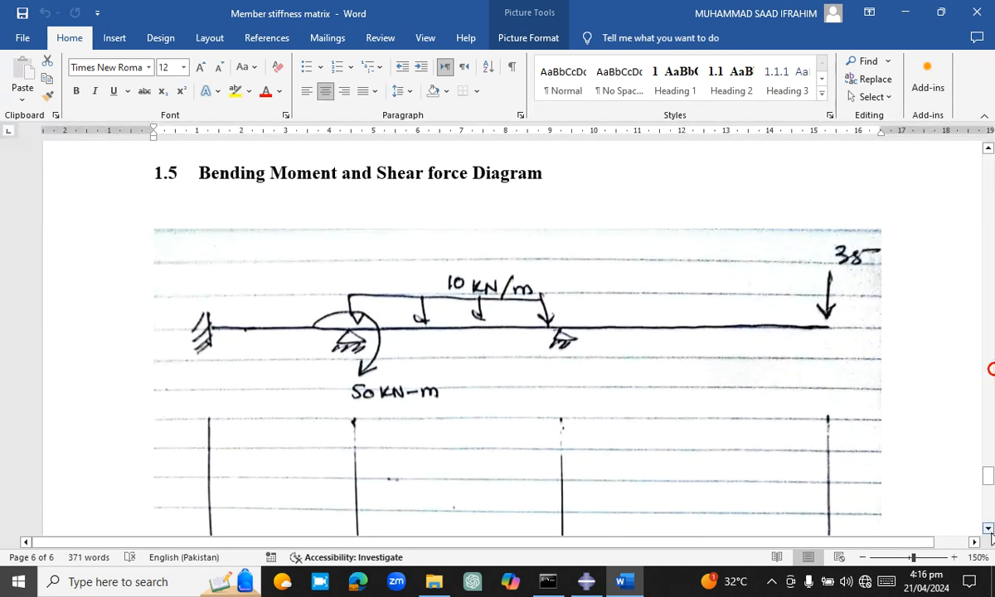
{"action": "left_click", "coordinate": [991, 532]}
{"action": "key", "text": "Down"}
{"action": "key", "text": "Down"}
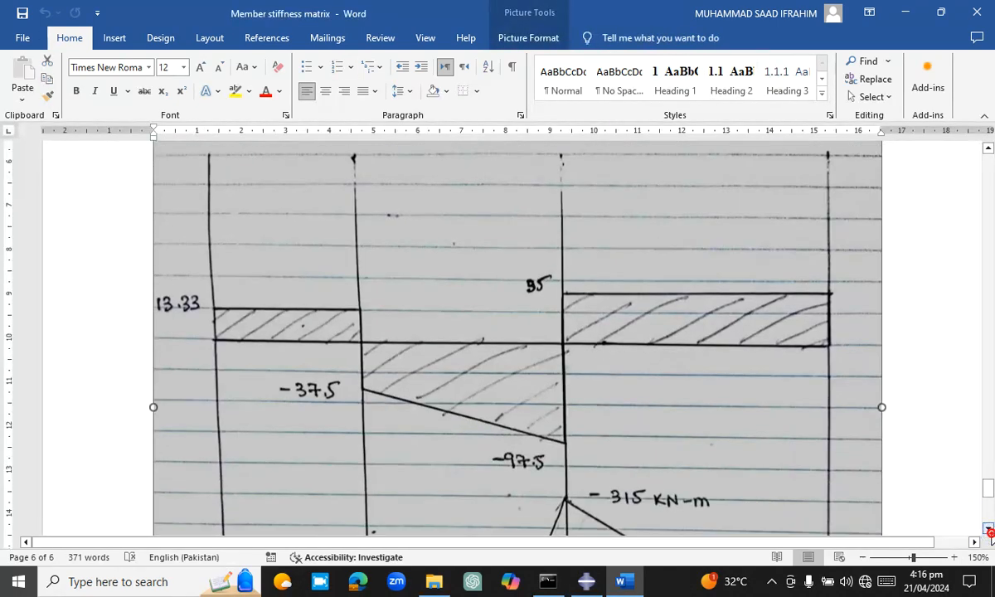
{"action": "key", "text": "Up"}
{"action": "key", "text": "Down"}
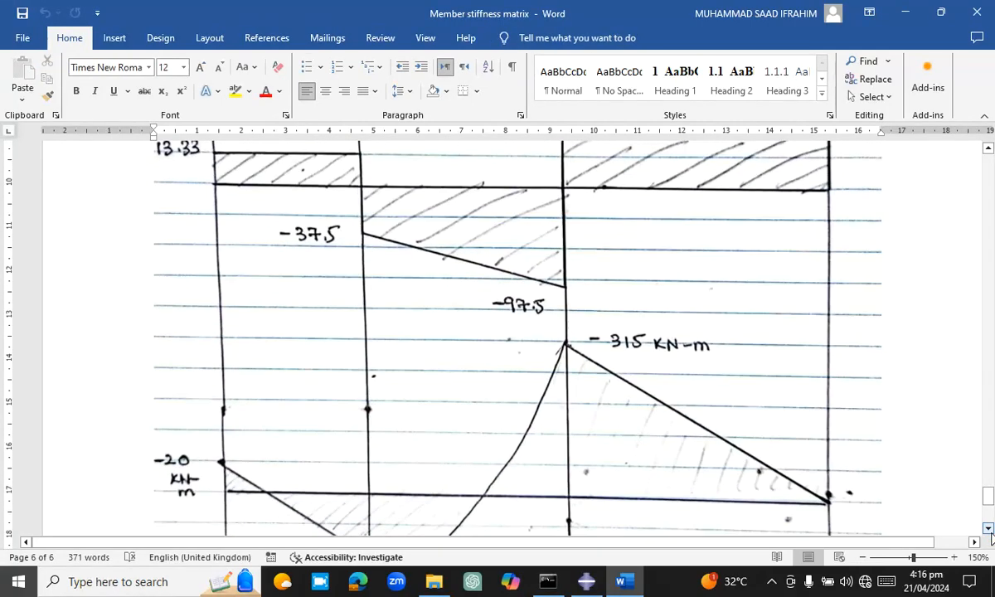
{"action": "left_click_drag", "start_coordinate": [991, 535], "coordinate": [989, 535]}
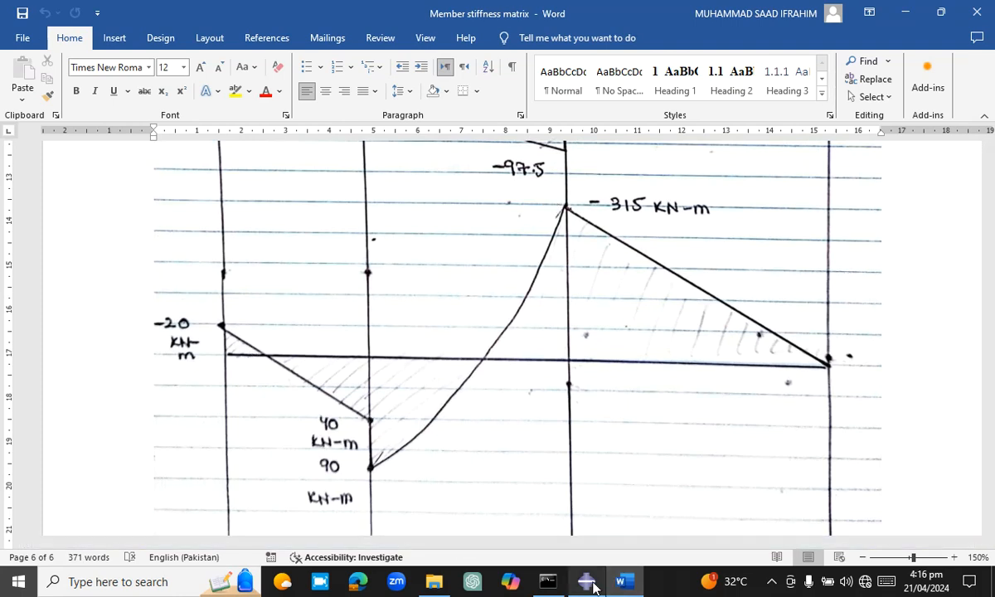
Return to Abaqus/CAE, compare the NFORCSO6 plot with the hand-drawn moment diagram and close the path data dialog
{"action": "mouse_move", "coordinate": [587, 579]}
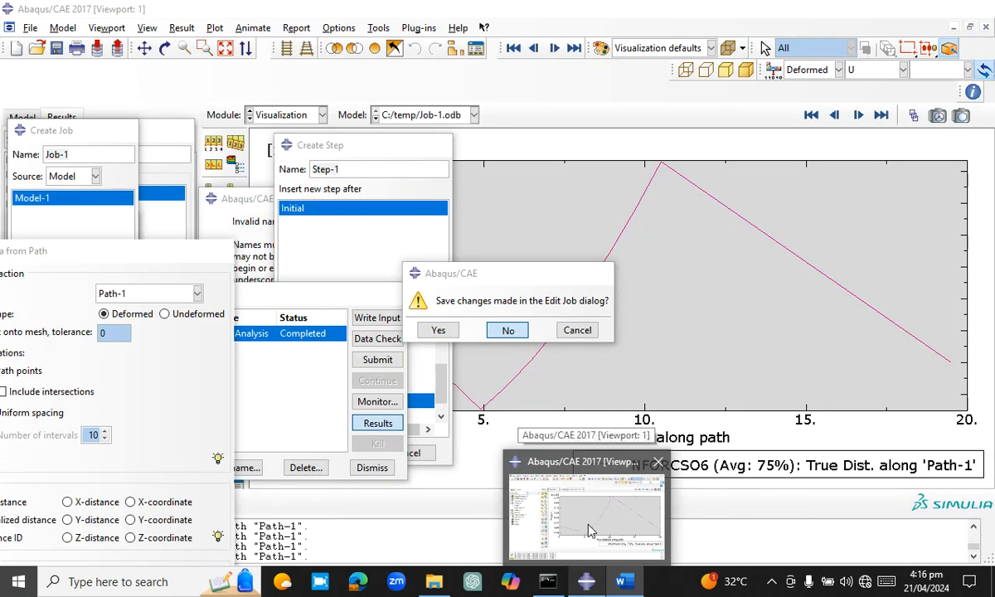
{"action": "left_click", "coordinate": [588, 525]}
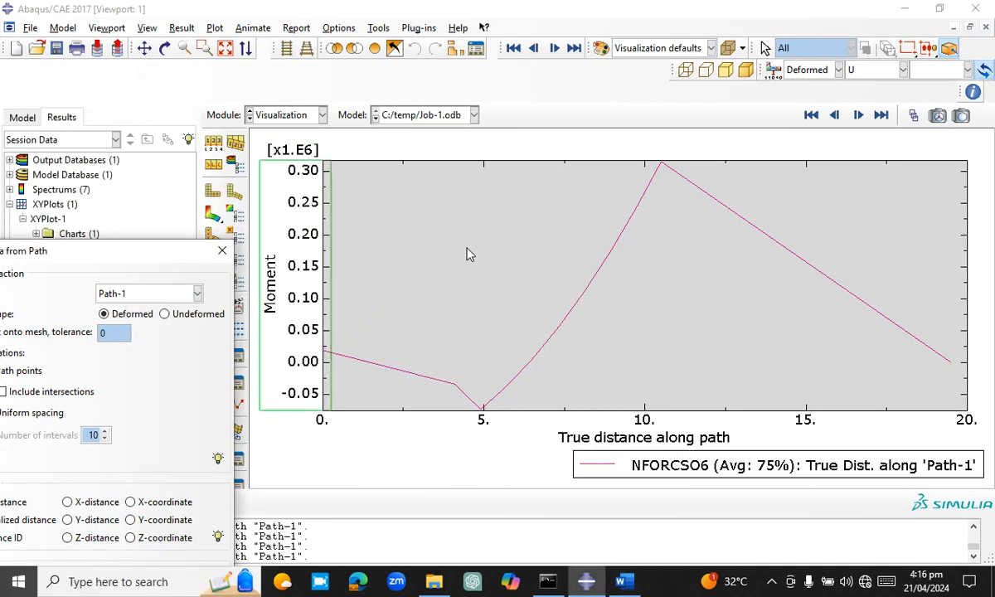
{"action": "left_click", "coordinate": [632, 582]}
{"action": "left_click", "coordinate": [587, 582]}
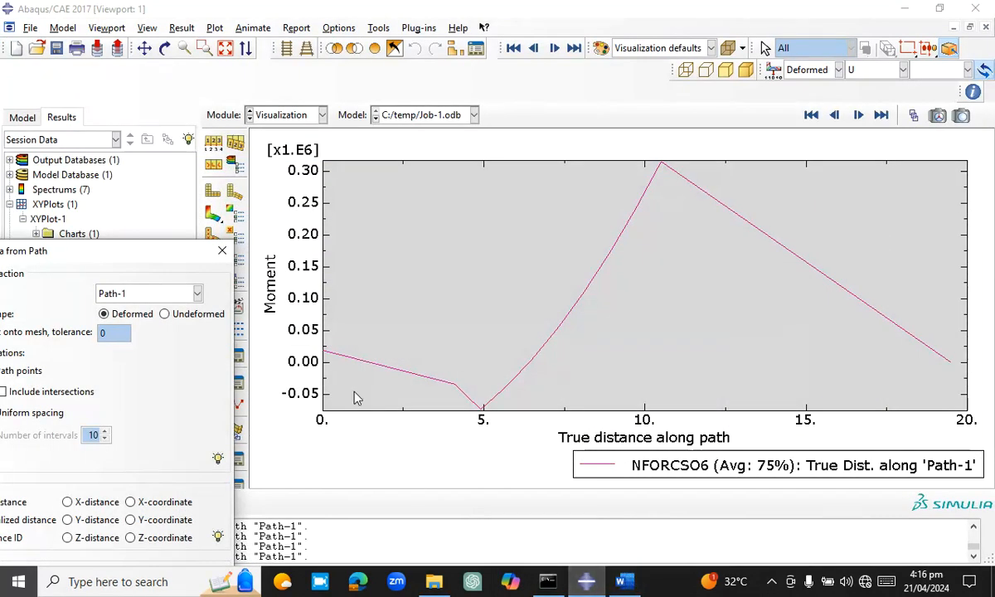
{"action": "left_click", "coordinate": [221, 250]}
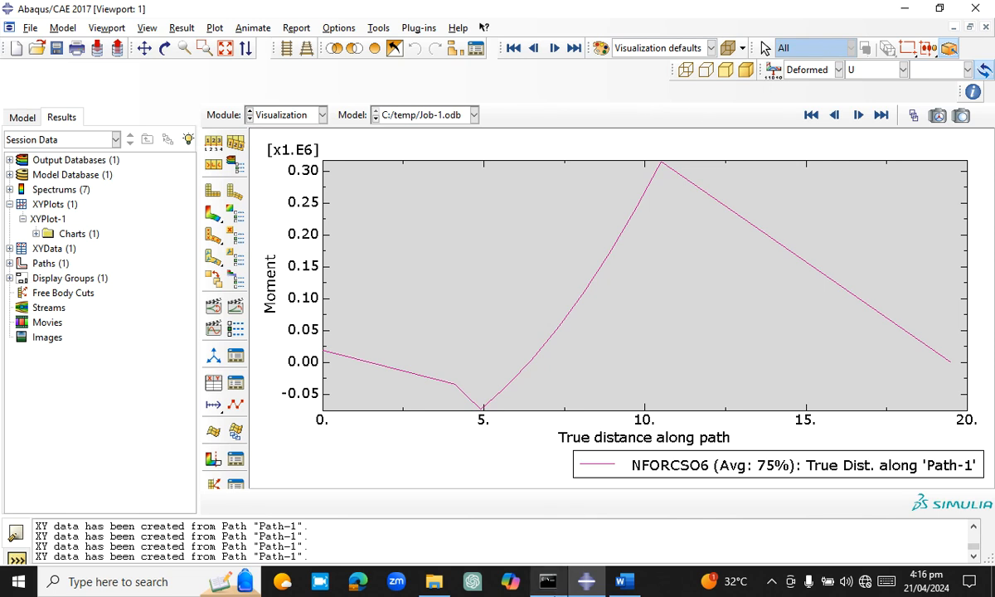
{"action": "left_click", "coordinate": [759, 585]}
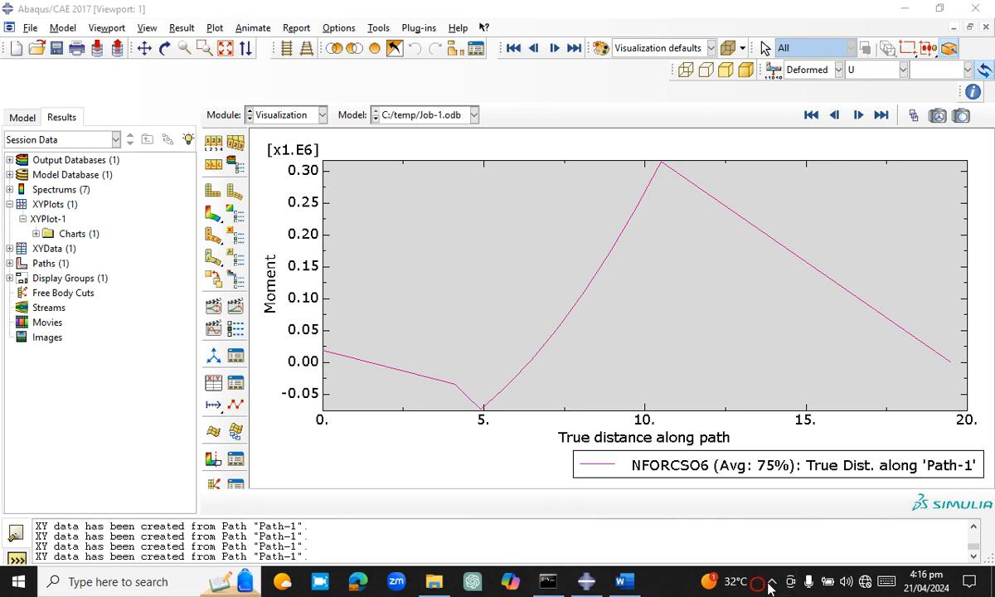
{"action": "left_click", "coordinate": [771, 581]}
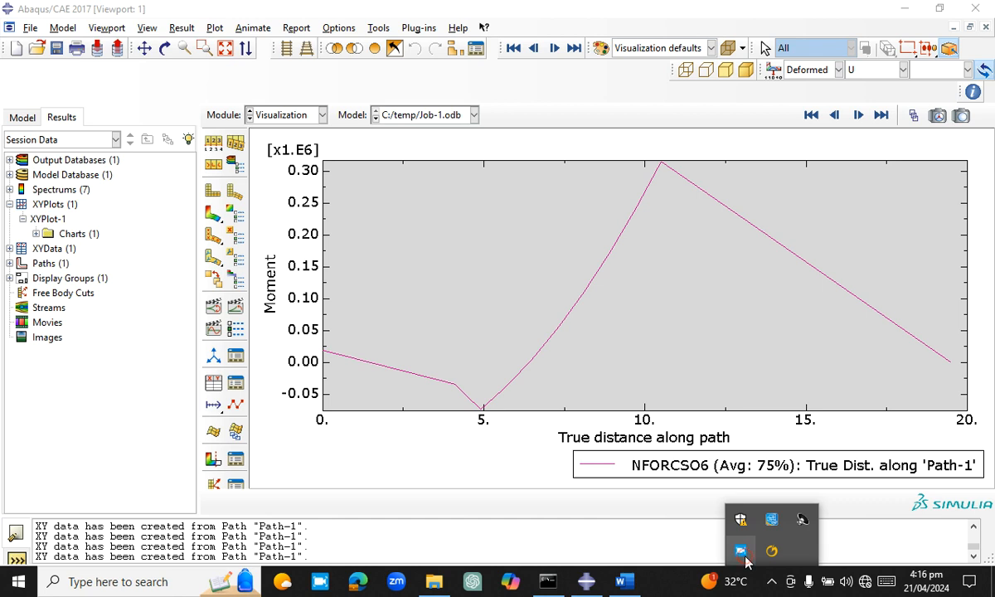
{"action": "left_click", "coordinate": [742, 554]}
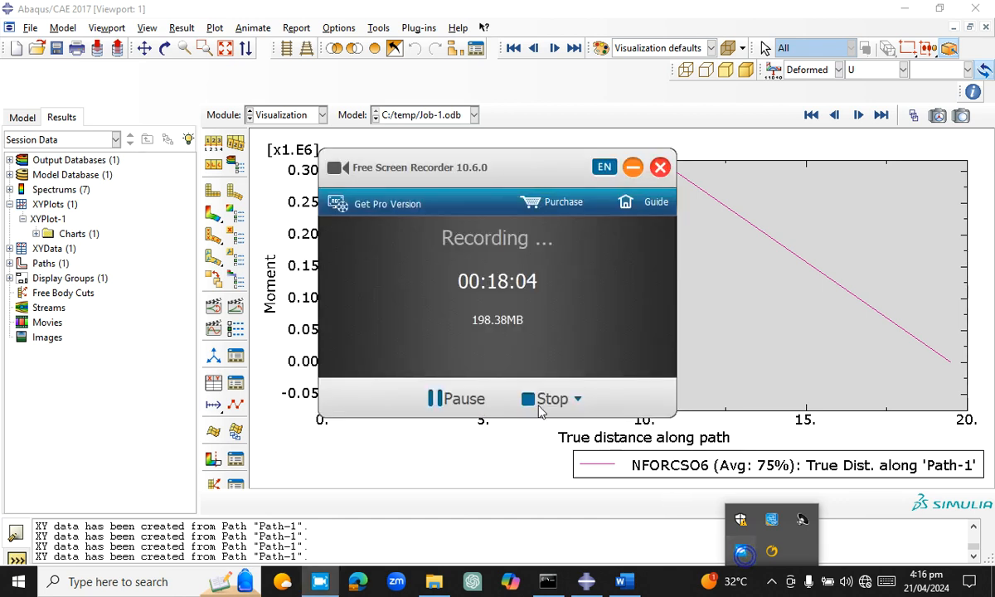